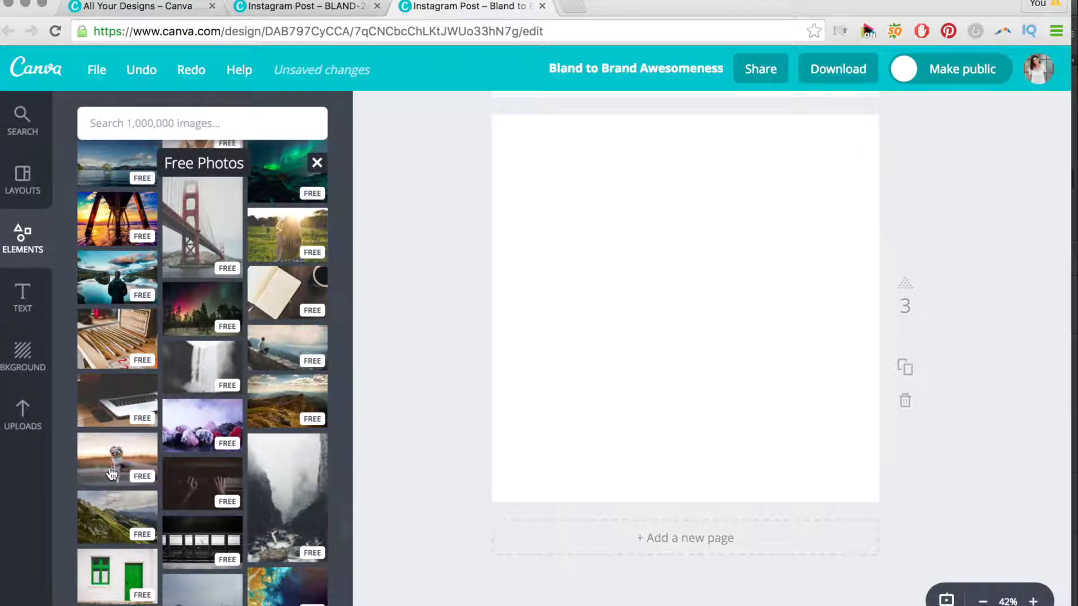
- Insert the free photo of a hand holding an ice cream cone on the blank page 3
{"action": "left_click", "coordinate": [123, 471]}
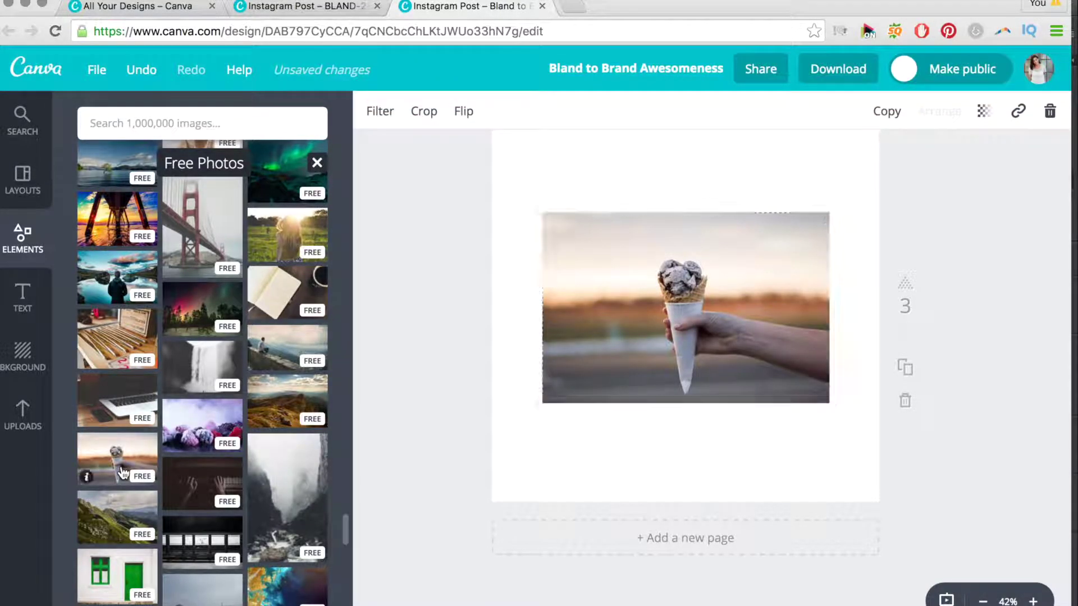
{"action": "left_click", "coordinate": [405, 444]}
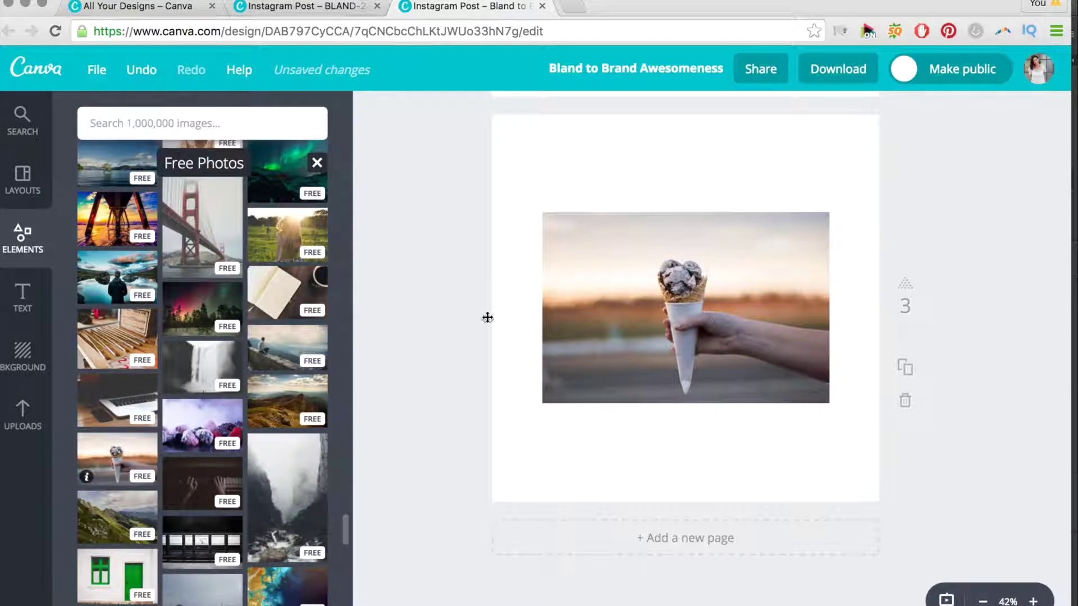
{"action": "left_click", "coordinate": [638, 317]}
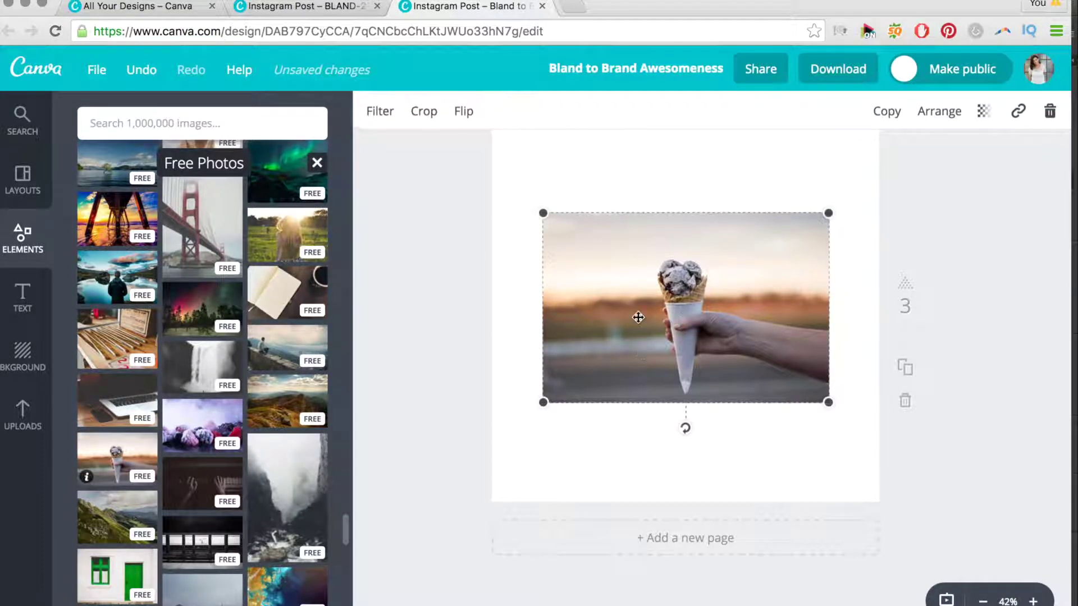
{"action": "left_click", "coordinate": [627, 444]}
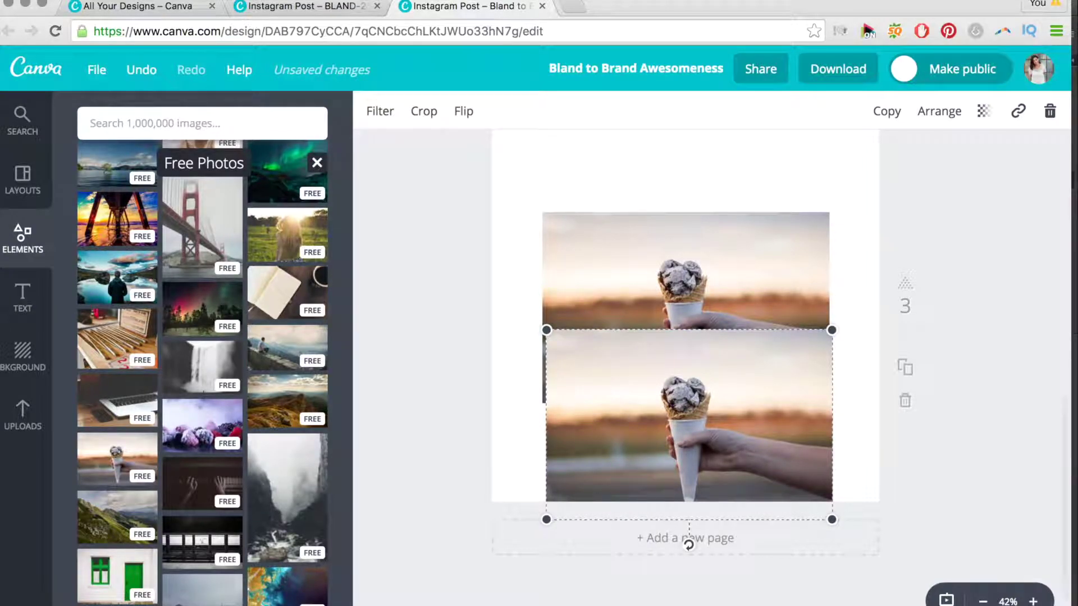
{"action": "key", "text": "Delete"}
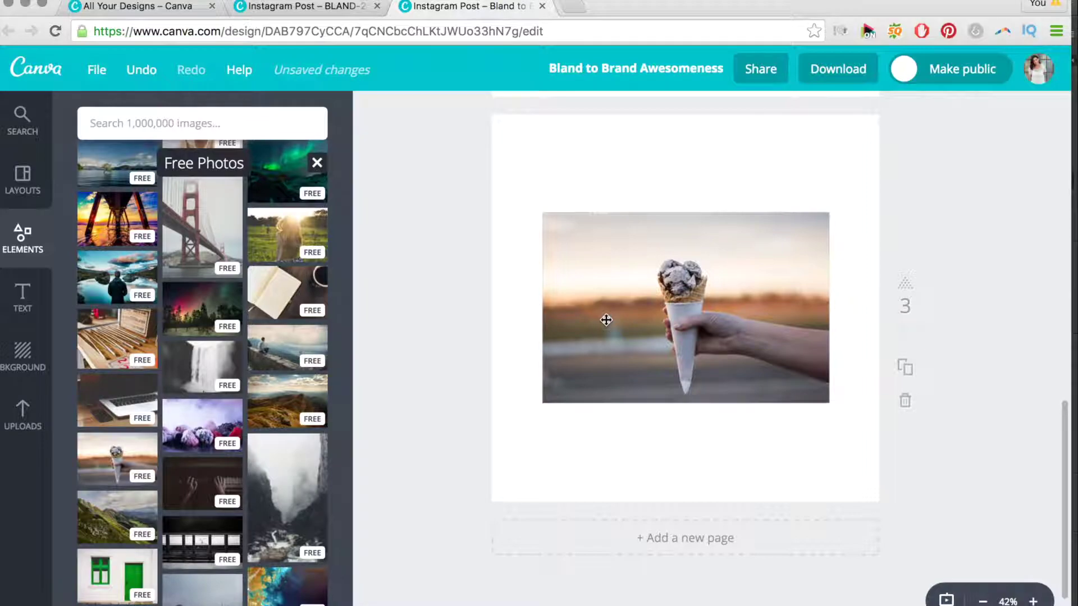
{"action": "left_click", "coordinate": [732, 369]}
{"action": "left_click_drag", "start_coordinate": [829, 400], "coordinate": [866, 447]}
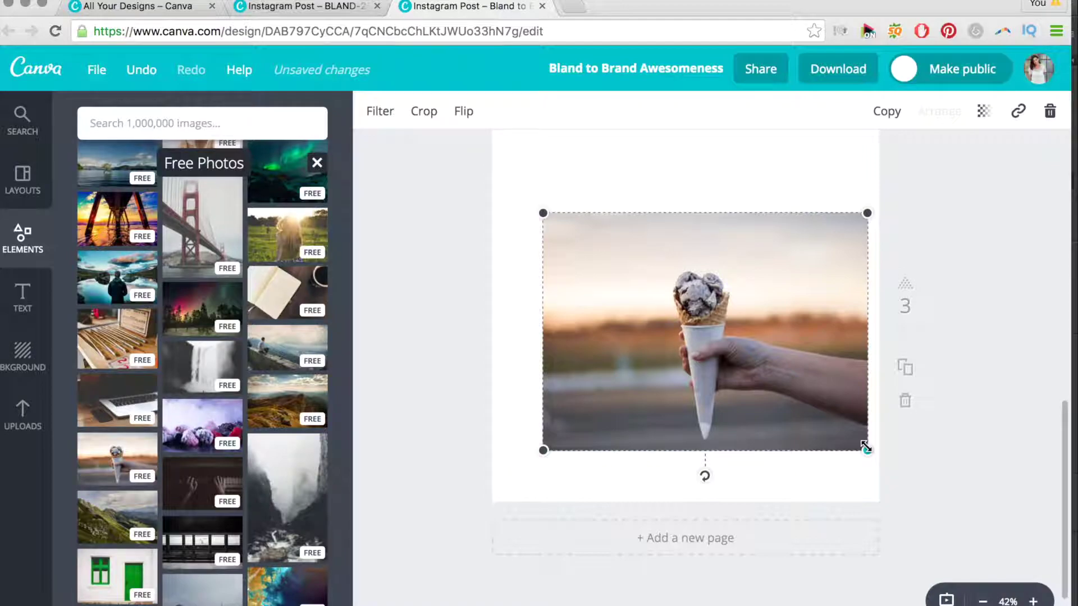
{"action": "key", "text": "ctrl+z"}
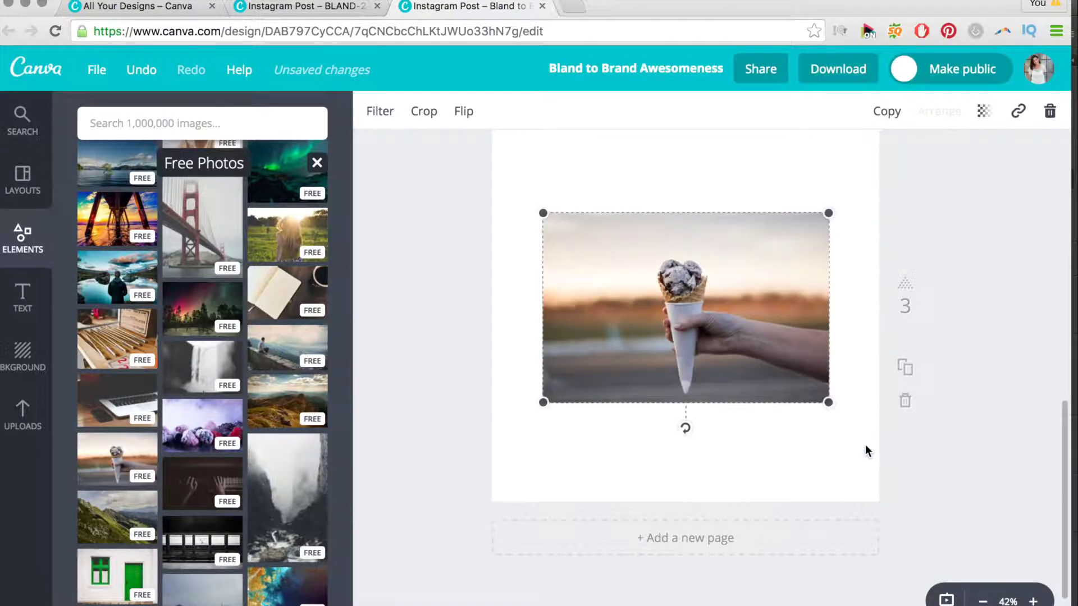
- Enlarge the ice cream photo to about 1715 × 1143 px and reposition it to fill page 3 with the cone toward the left
{"action": "left_click_drag", "start_coordinate": [829, 403], "coordinate": [910, 455]}
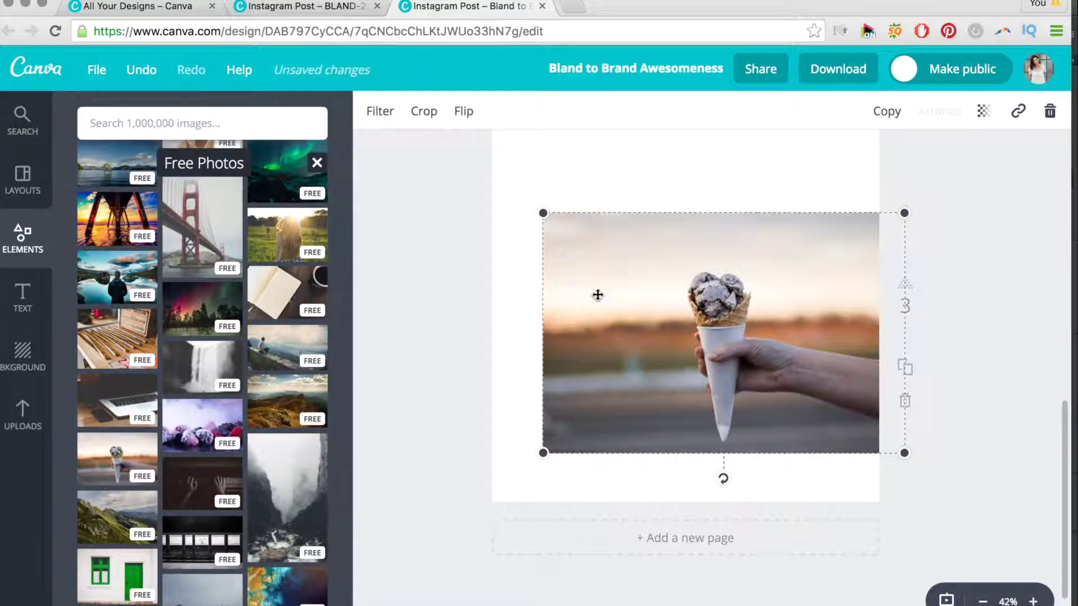
{"action": "left_click_drag", "start_coordinate": [558, 243], "coordinate": [523, 192]}
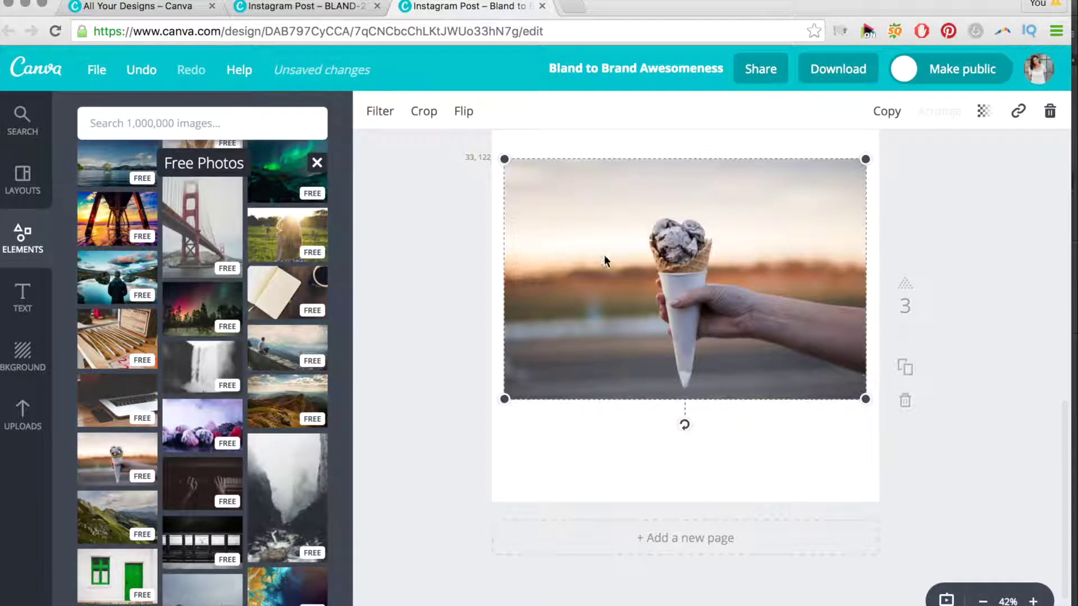
{"action": "left_click_drag", "start_coordinate": [497, 410], "coordinate": [324, 515]}
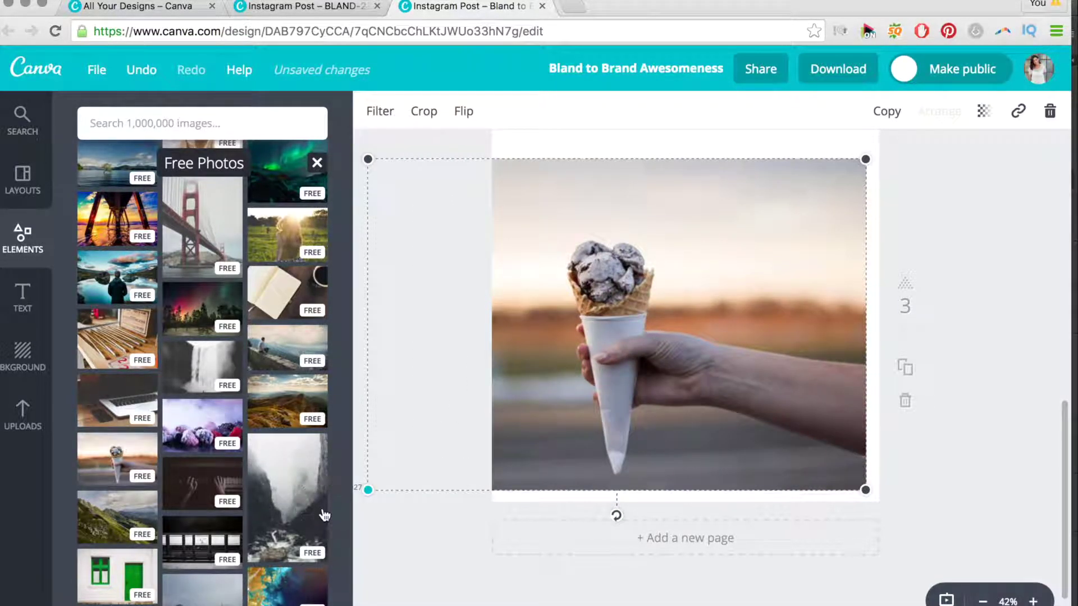
{"action": "scroll", "coordinate": [888, 222], "scroll_direction": "up", "scroll_amount": 2}
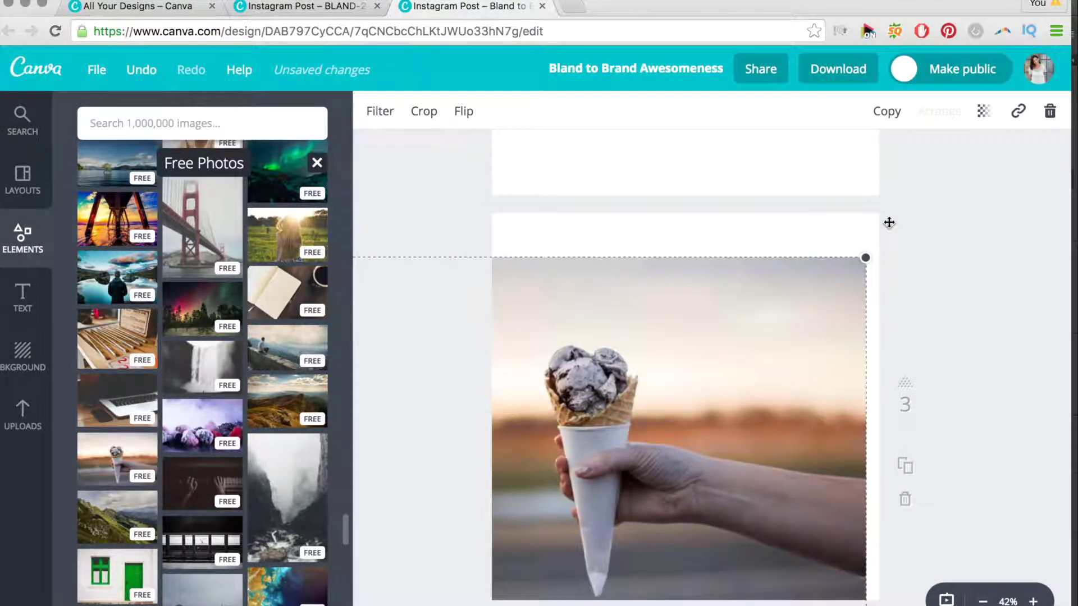
{"action": "left_click_drag", "start_coordinate": [866, 256], "coordinate": [925, 173]}
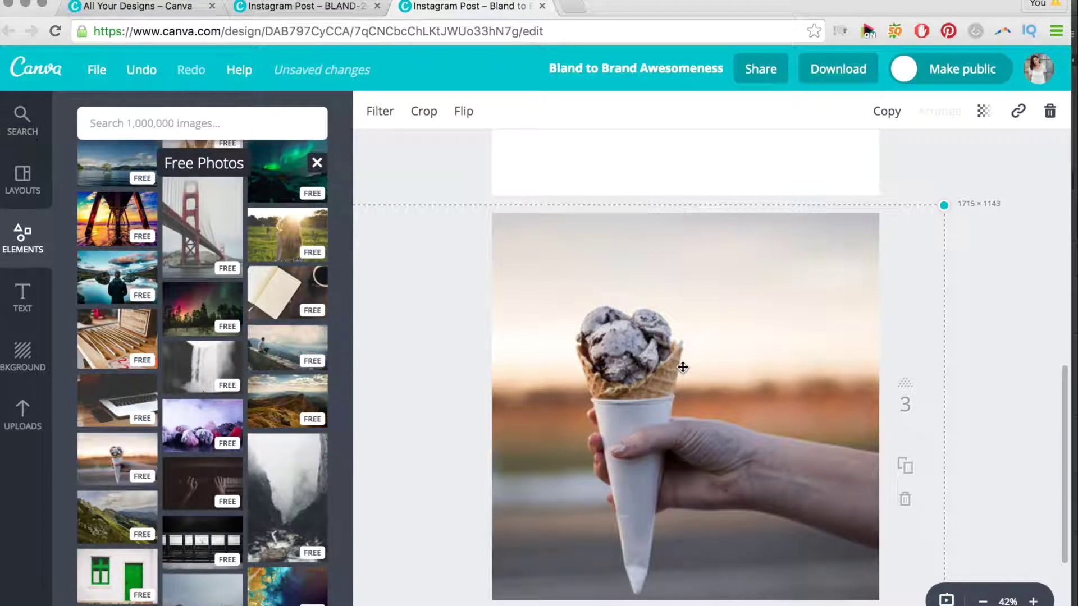
{"action": "left_click", "coordinate": [638, 371]}
{"action": "left_click_drag", "start_coordinate": [638, 371], "coordinate": [576, 362]}
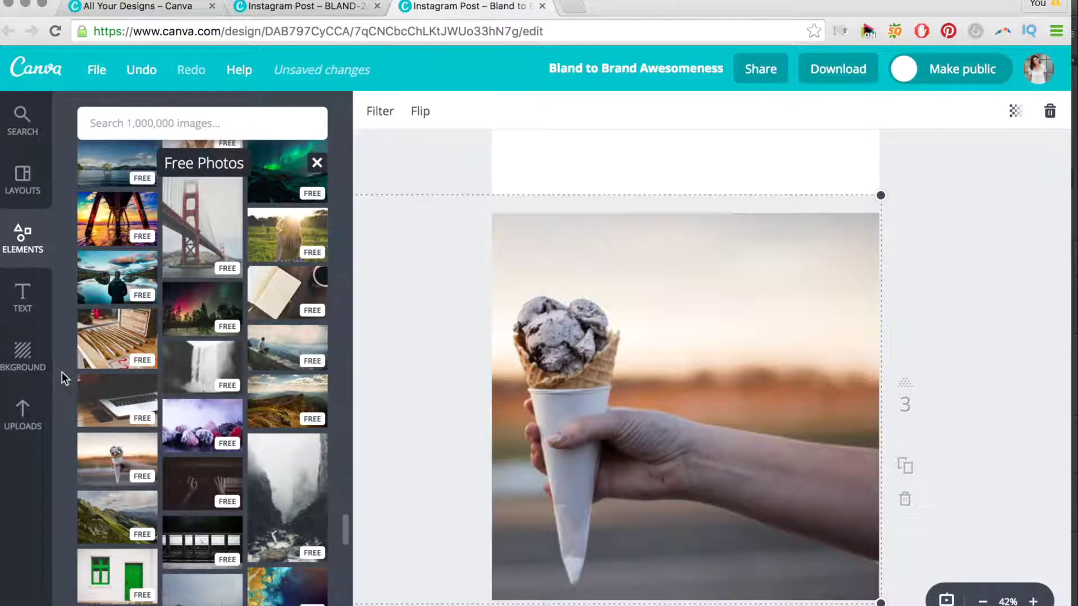
- Upload the image woman cooking.jpg from the Downloads folder
{"action": "left_click", "coordinate": [24, 415]}
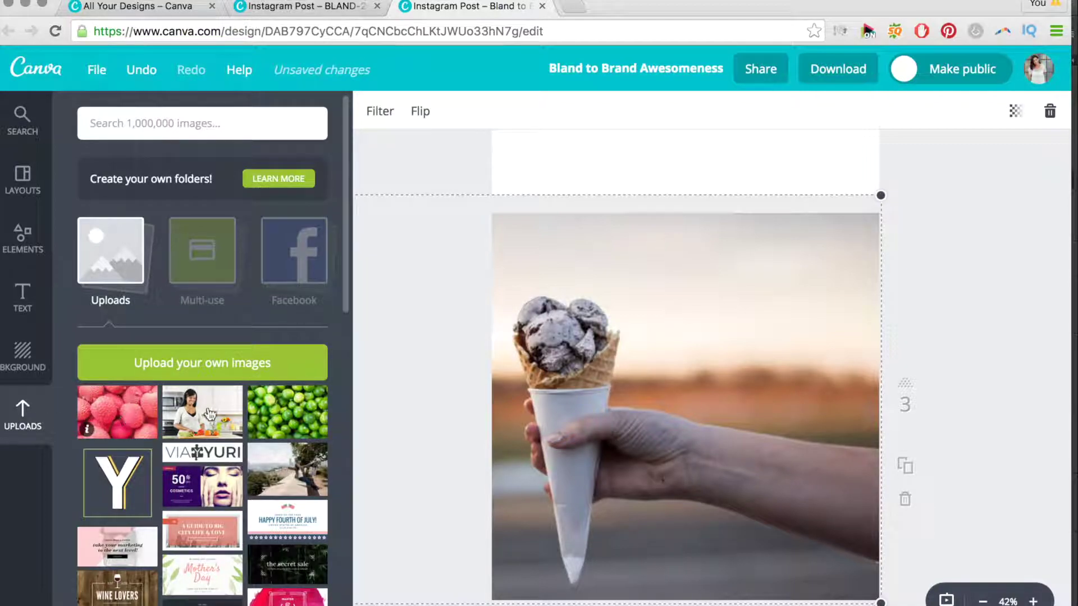
{"action": "left_click", "coordinate": [196, 375]}
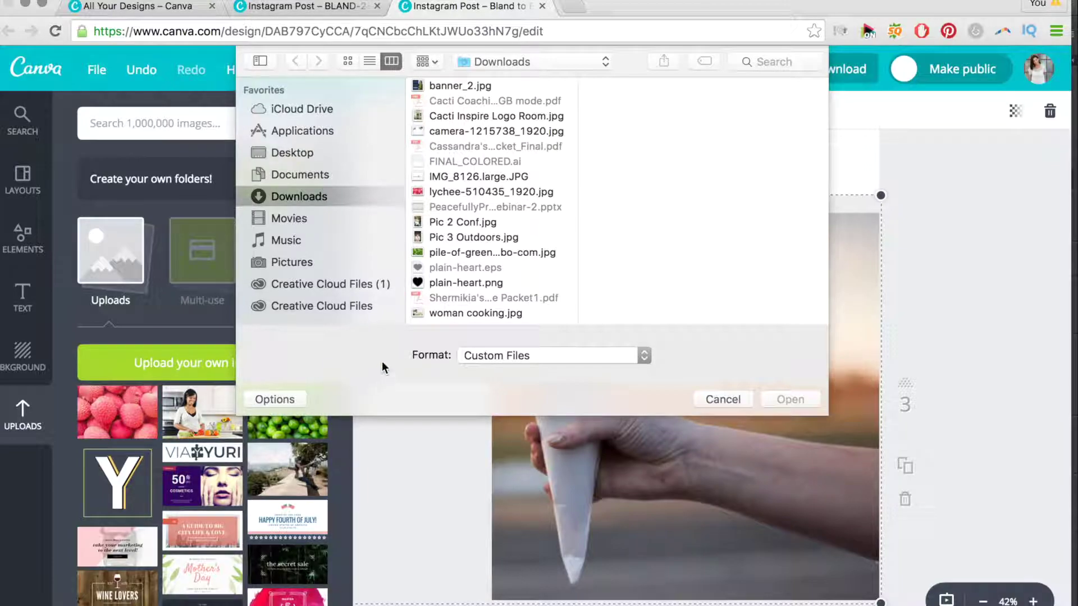
{"action": "left_click", "coordinate": [504, 315]}
{"action": "left_click", "coordinate": [794, 400]}
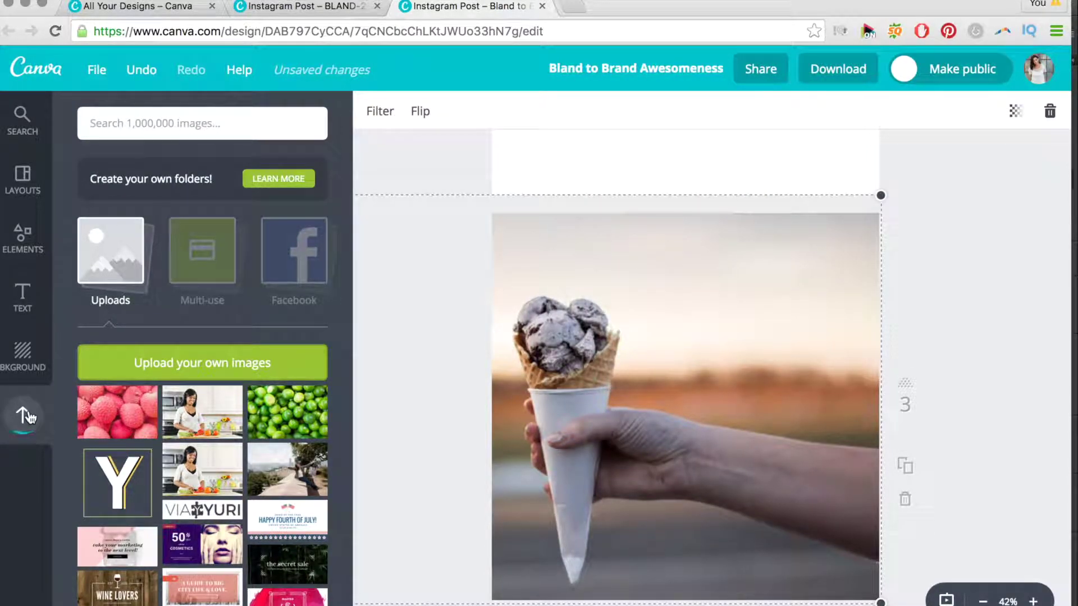
- Try the uploaded Y logo over the ice cream photo on page 3, and remove it
{"action": "left_click", "coordinate": [129, 481]}
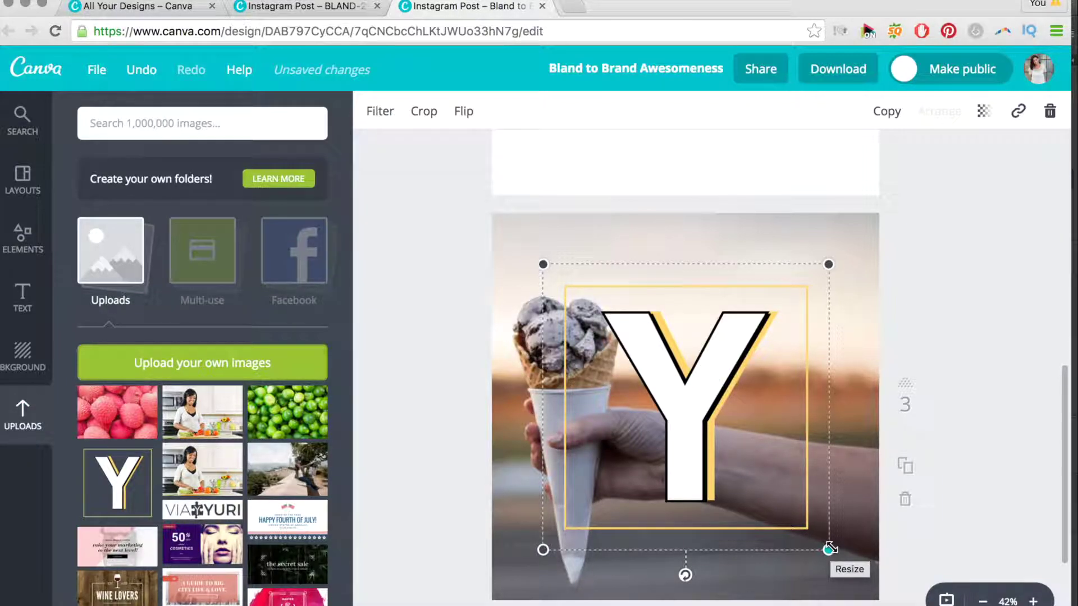
{"action": "key", "text": "Delete"}
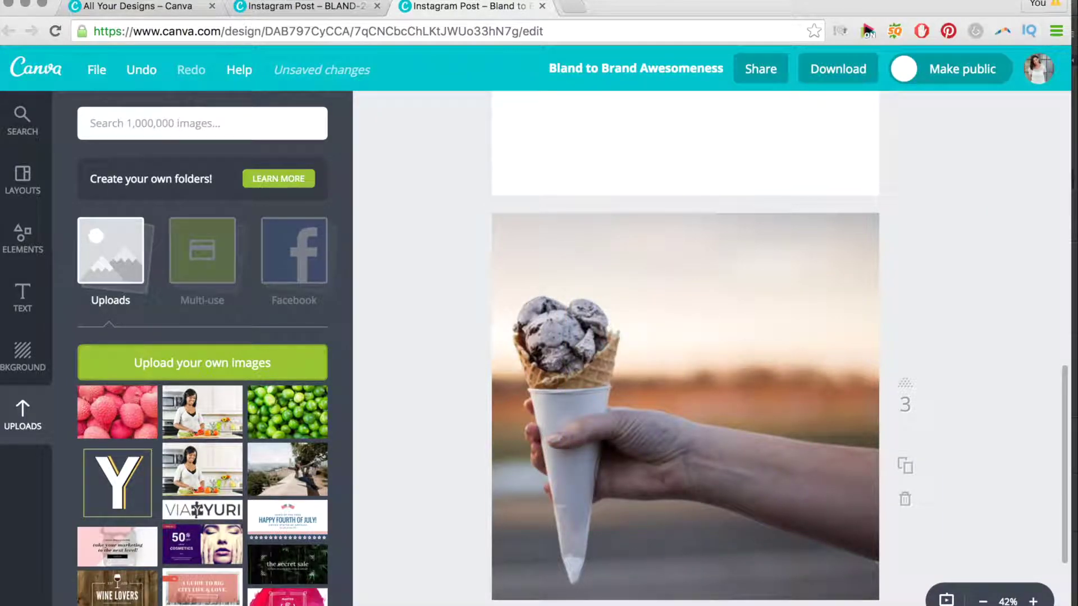
- Add a fourth page after page 3 and delete the ice cream photo from it to leave it blank
{"action": "scroll", "coordinate": [745, 500], "scroll_direction": "down", "scroll_amount": 5}
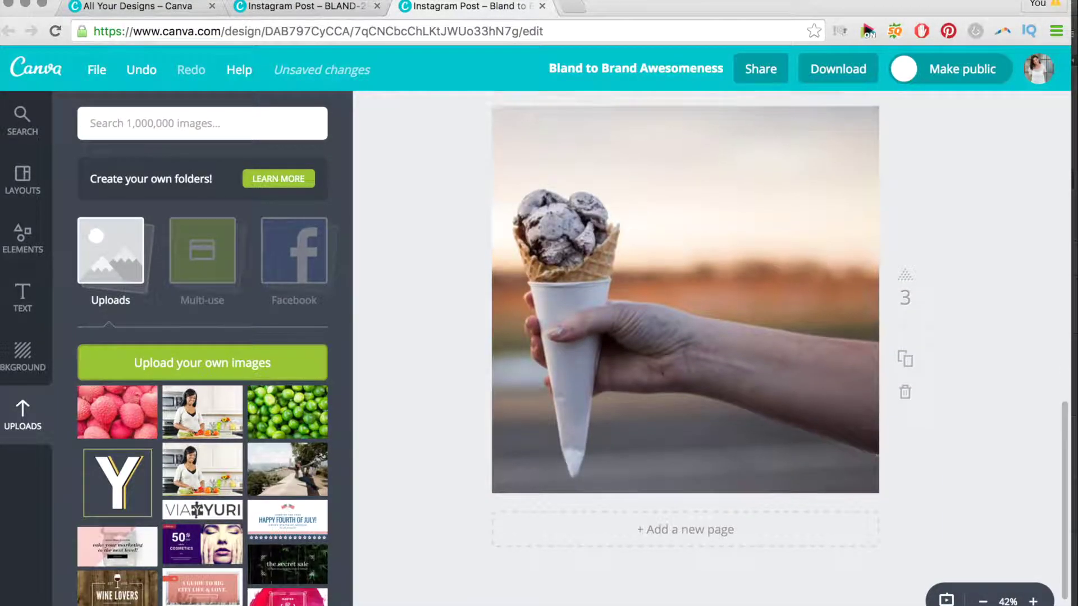
{"action": "left_click", "coordinate": [735, 483]}
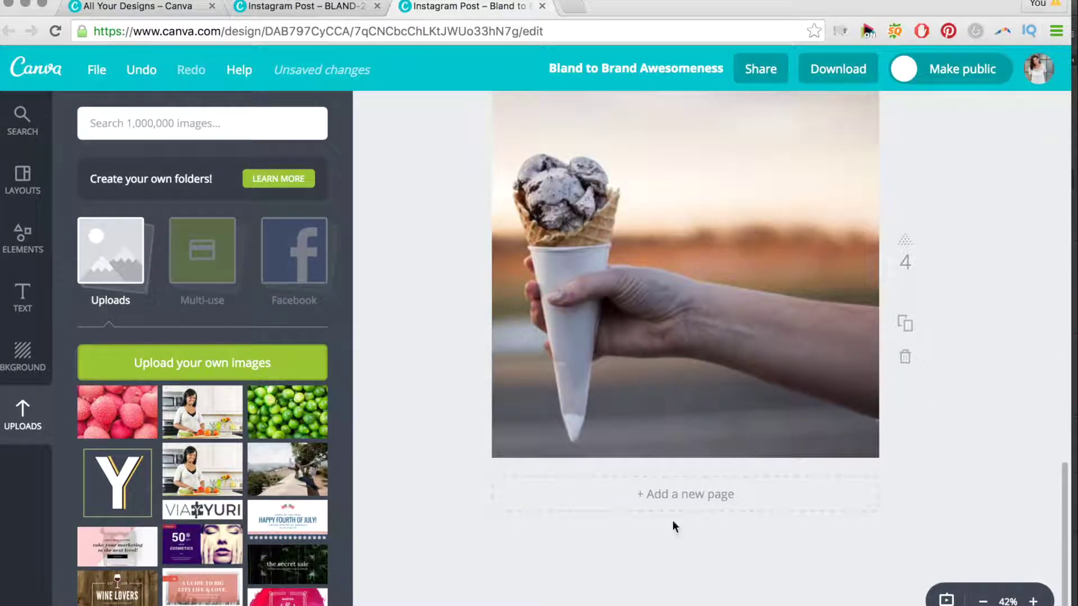
{"action": "scroll", "coordinate": [674, 525], "scroll_direction": "up", "scroll_amount": 5}
{"action": "scroll", "coordinate": [672, 520], "scroll_direction": "up", "scroll_amount": 4}
{"action": "scroll", "coordinate": [672, 520], "scroll_direction": "down", "scroll_amount": 3}
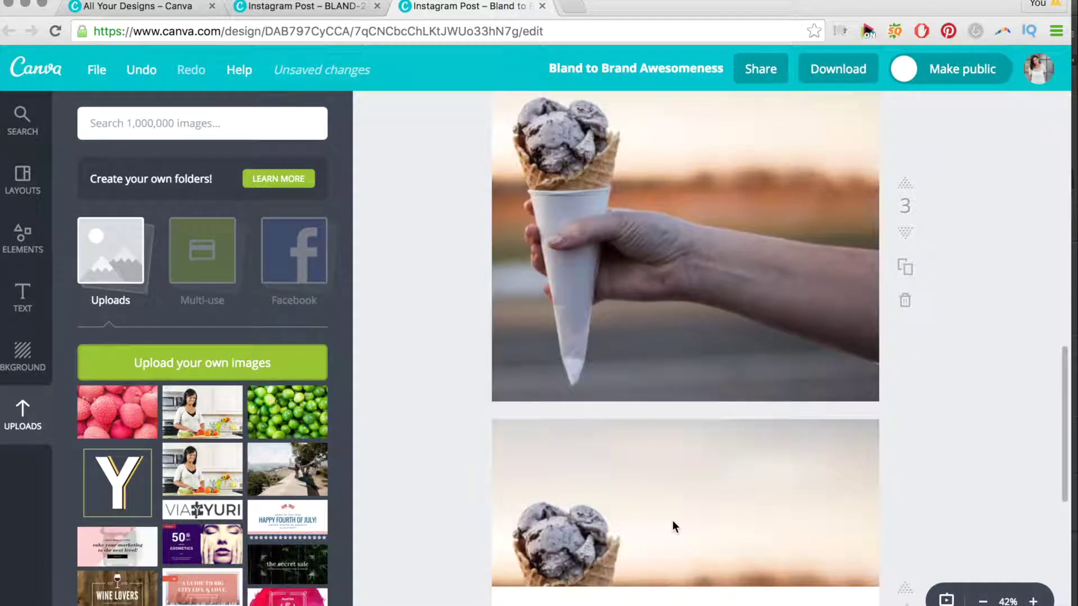
{"action": "scroll", "coordinate": [672, 520], "scroll_direction": "down", "scroll_amount": 3}
{"action": "left_click", "coordinate": [550, 429]}
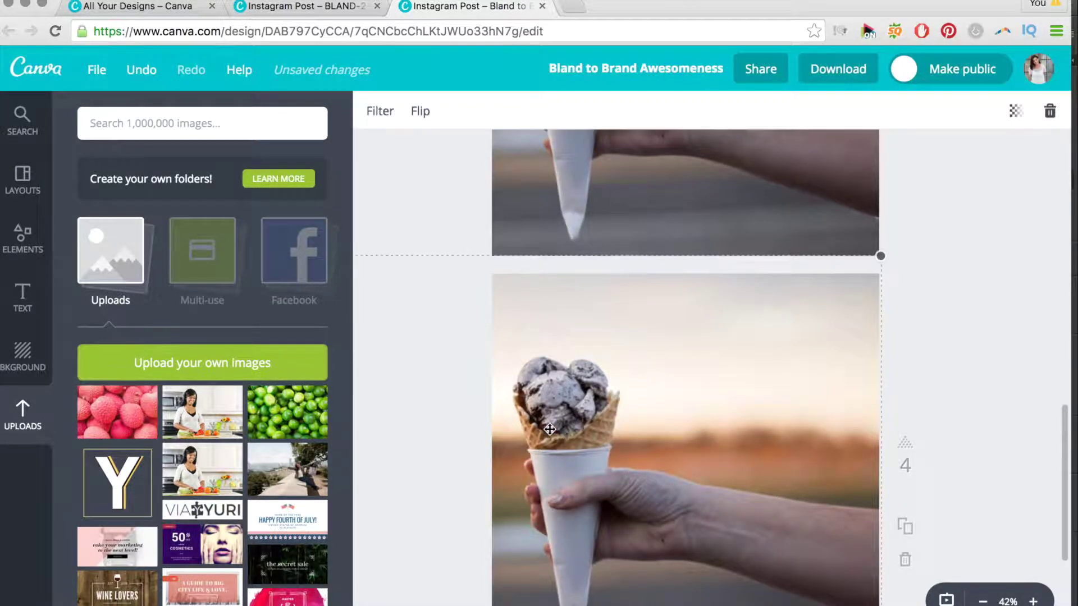
{"action": "key", "text": "Delete"}
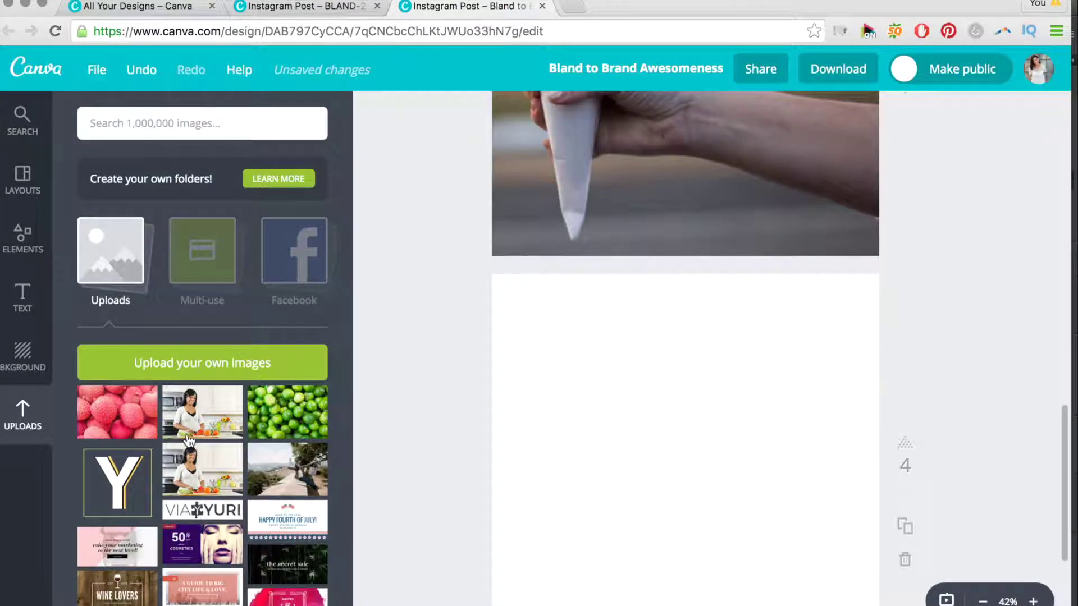
- Insert the uploaded pink lychee photo on page 4 and enlarge and shift it until it covers the whole page
{"action": "left_click", "coordinate": [129, 424]}
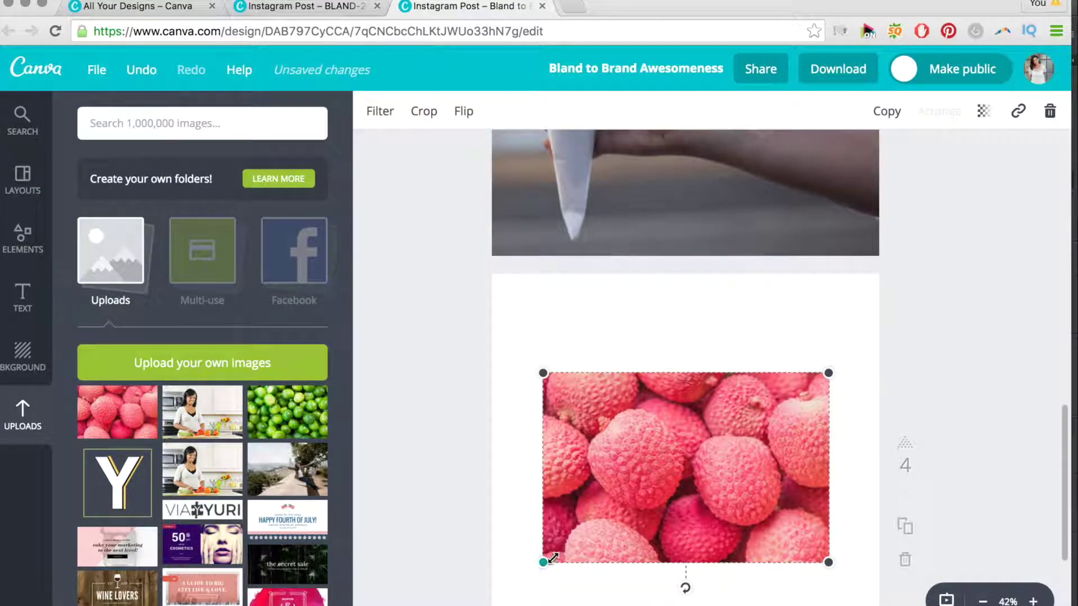
{"action": "left_click_drag", "start_coordinate": [509, 571], "coordinate": [476, 585]}
{"action": "left_click_drag", "start_coordinate": [827, 564], "coordinate": [969, 605]}
{"action": "left_click_drag", "start_coordinate": [555, 380], "coordinate": [494, 331]}
{"action": "left_click_drag", "start_coordinate": [860, 535], "coordinate": [1022, 605]}
{"action": "scroll", "coordinate": [817, 544], "scroll_direction": "down", "scroll_amount": 2}
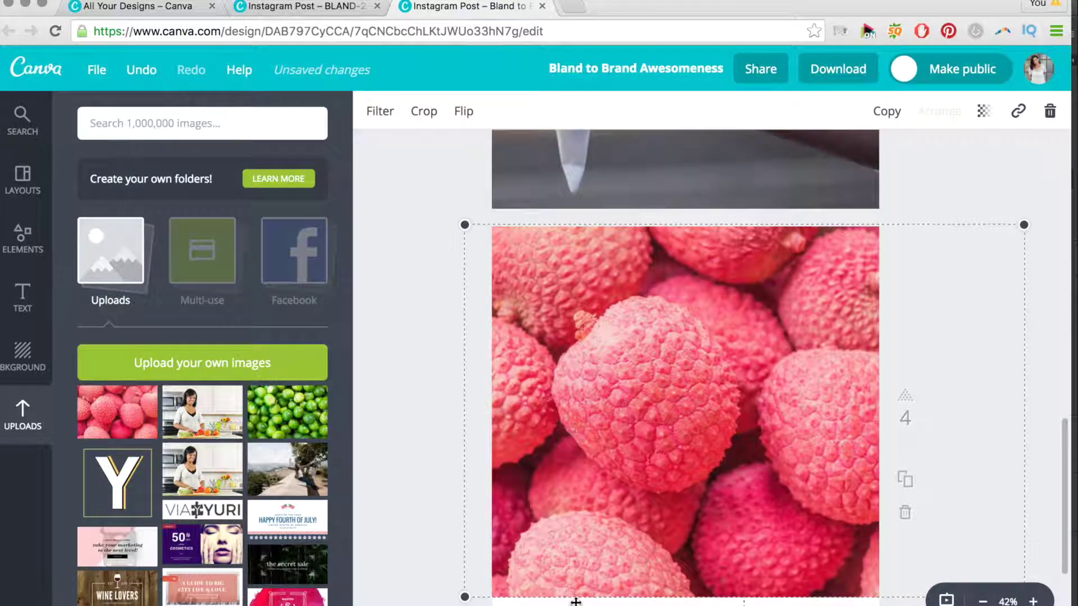
{"action": "left_click_drag", "start_coordinate": [464, 597], "coordinate": [427, 602]}
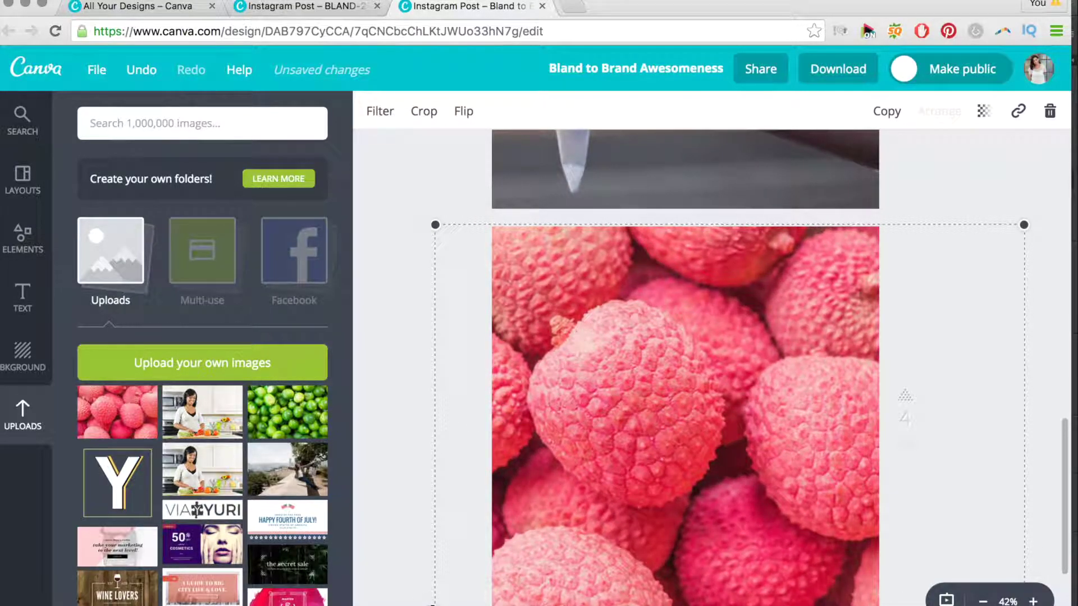
{"action": "left_click", "coordinate": [414, 441]}
- Insert the uploaded photo of the woman cooking on the blank page 2
{"action": "scroll", "coordinate": [413, 439], "scroll_direction": "up", "scroll_amount": 10}
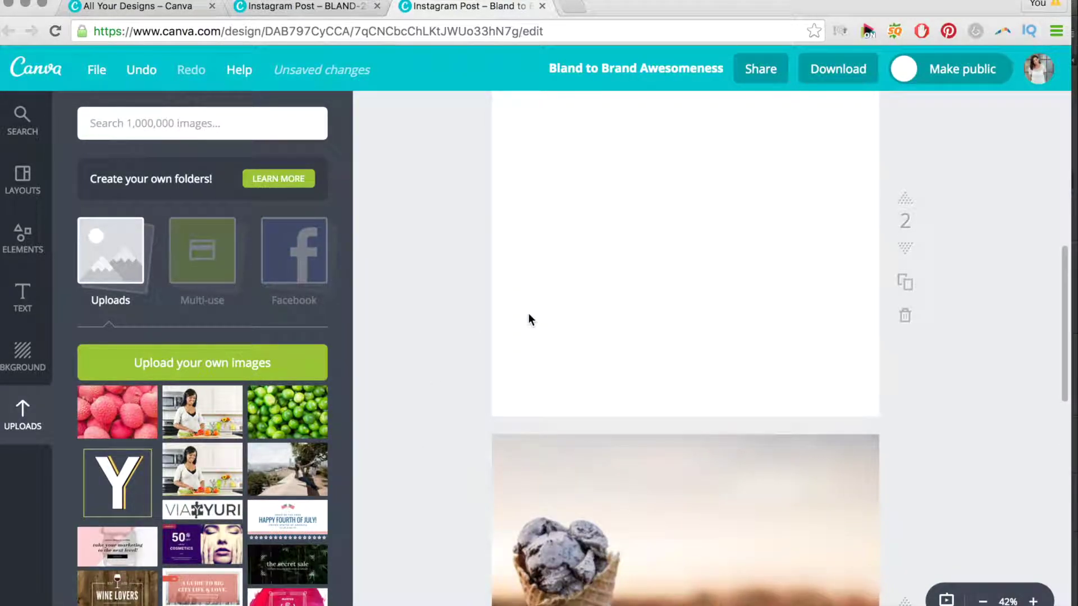
{"action": "scroll", "coordinate": [531, 210], "scroll_direction": "up", "scroll_amount": 2}
{"action": "left_click", "coordinate": [532, 213]}
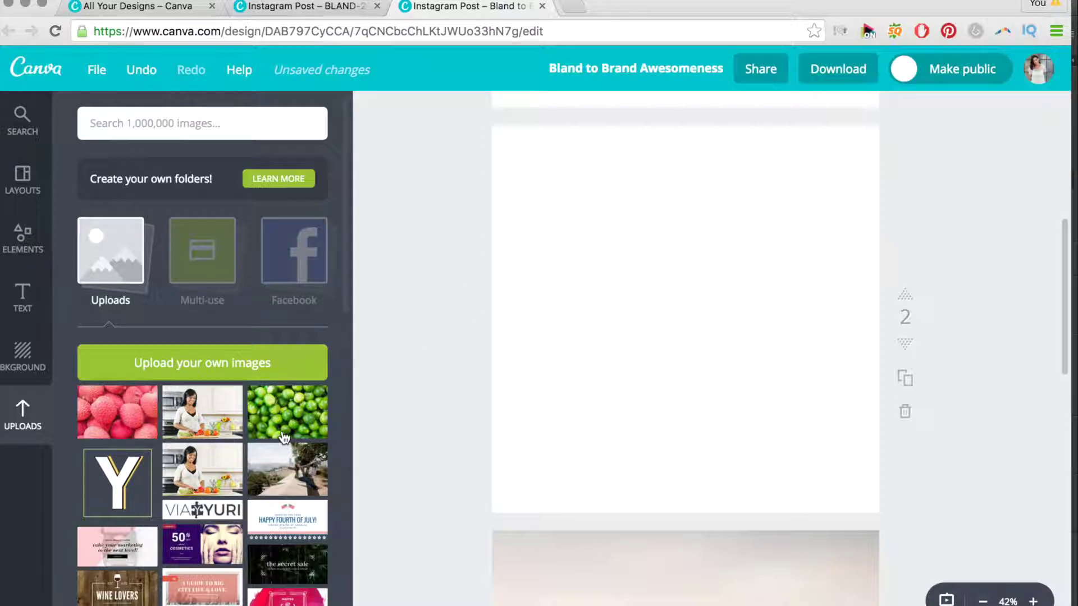
{"action": "left_click", "coordinate": [218, 425]}
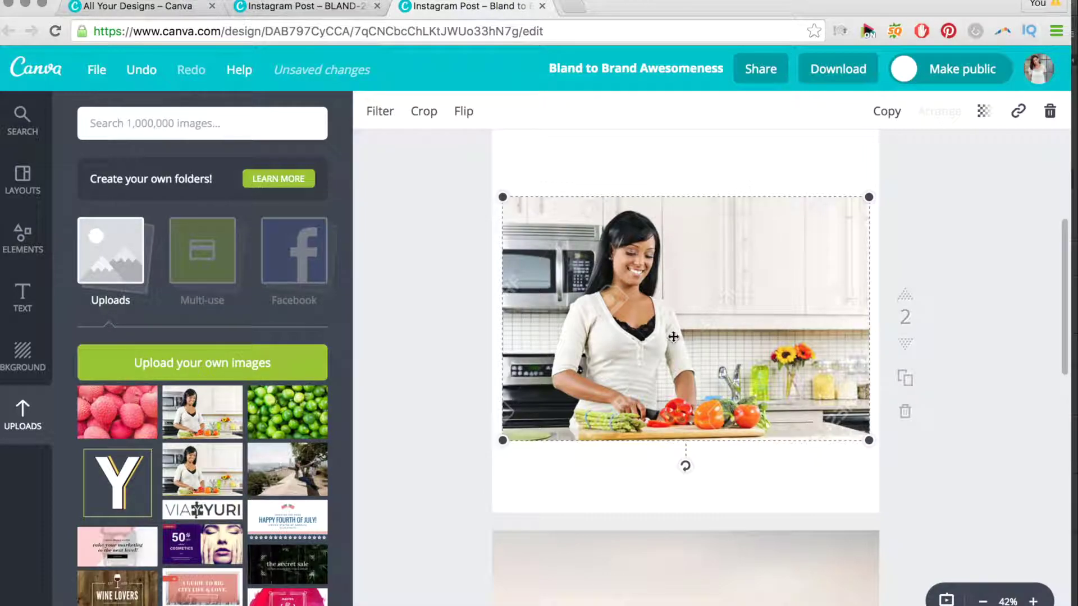
{"action": "left_click_drag", "start_coordinate": [500, 440], "coordinate": [477, 483]}
{"action": "key", "text": "super+z"}
- Enlarge the woman cooking photo until it fills page 2, with the woman toward the left, dismissing the Backblaze notification
{"action": "left_click_drag", "start_coordinate": [871, 438], "coordinate": [955, 521]}
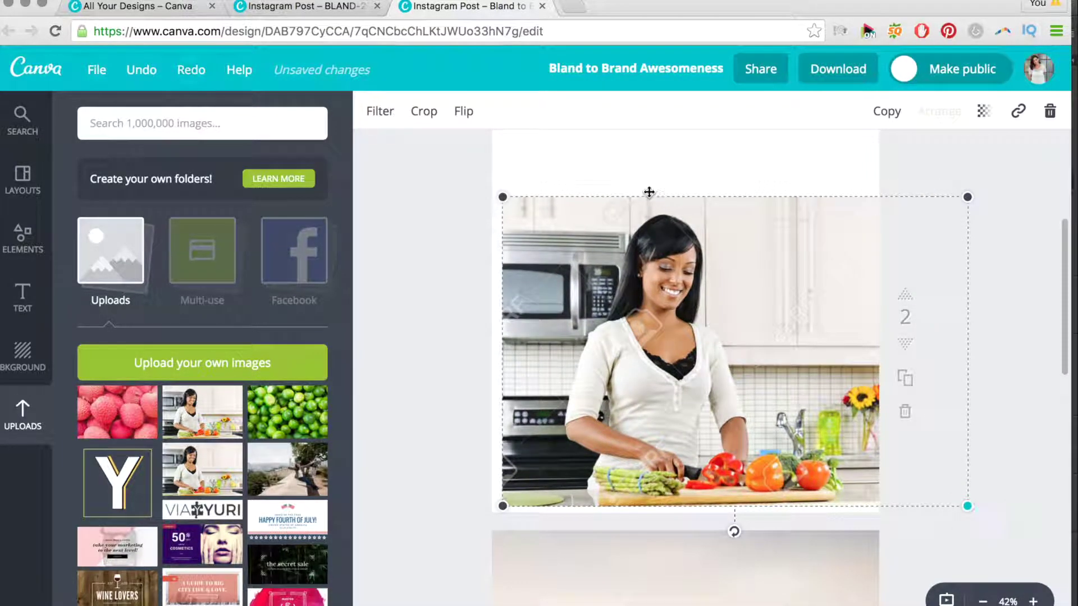
{"action": "left_click_drag", "start_coordinate": [497, 188], "coordinate": [403, 126]}
{"action": "scroll", "coordinate": [385, 193], "scroll_direction": "up", "scroll_amount": 2}
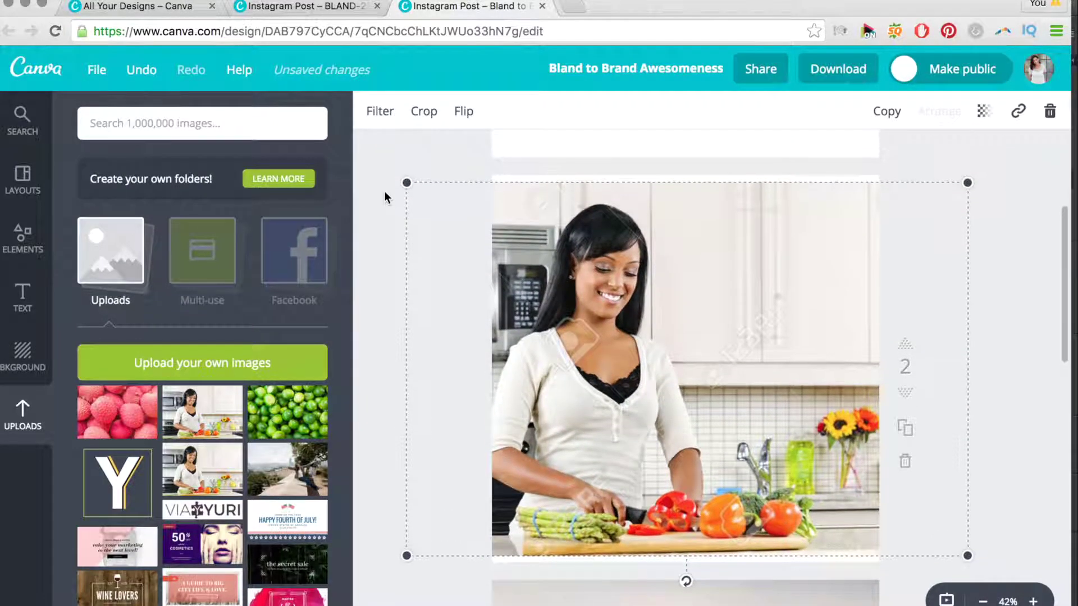
{"action": "left_click_drag", "start_coordinate": [404, 183], "coordinate": [384, 168]}
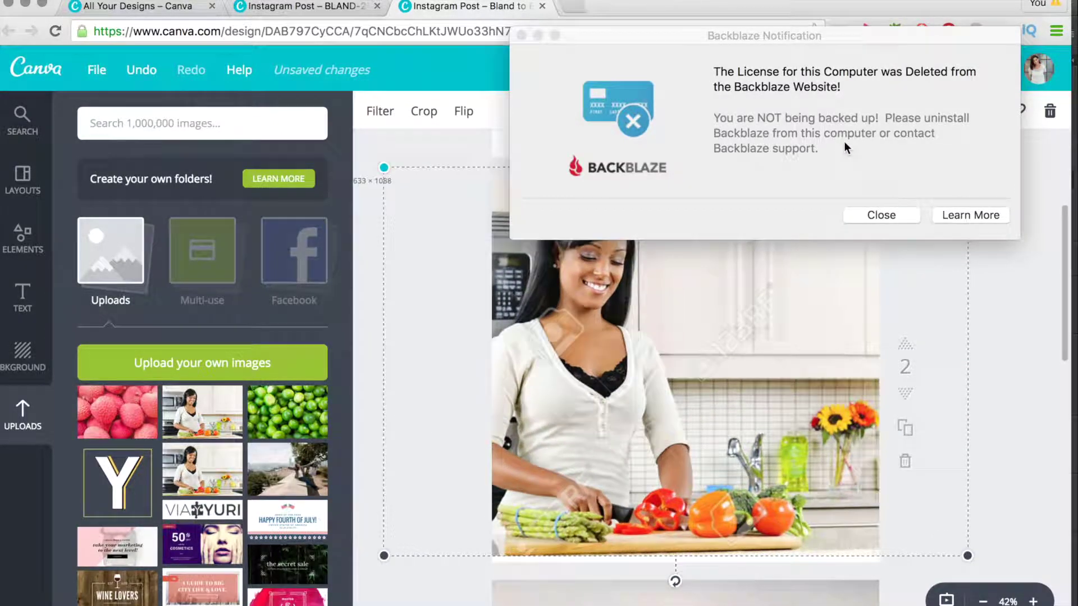
{"action": "left_click", "coordinate": [880, 214]}
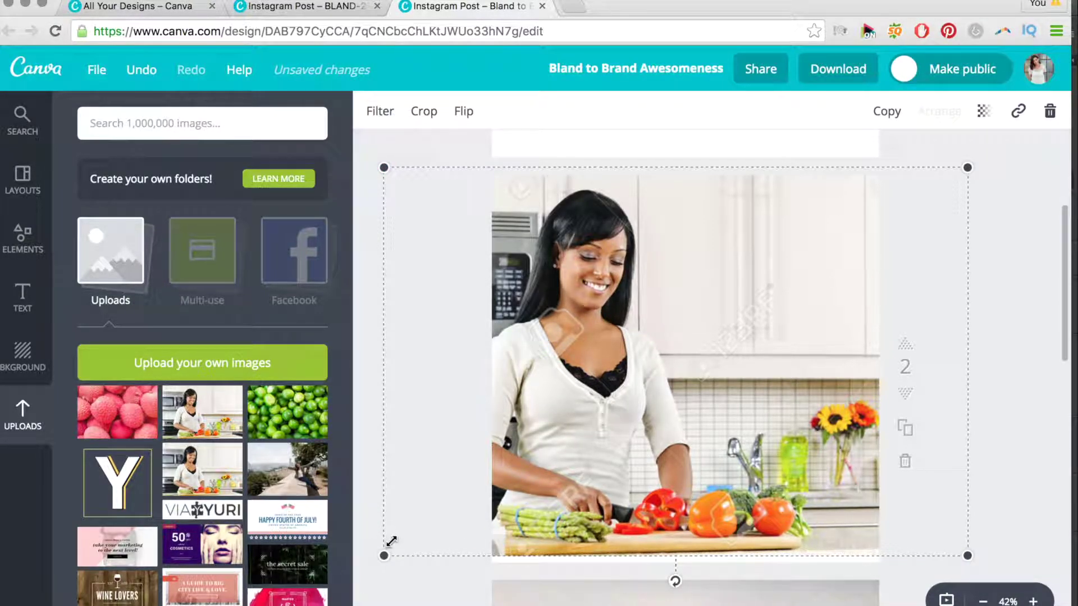
{"action": "left_click_drag", "start_coordinate": [383, 557], "coordinate": [369, 565]}
{"action": "left_click", "coordinate": [693, 521]}
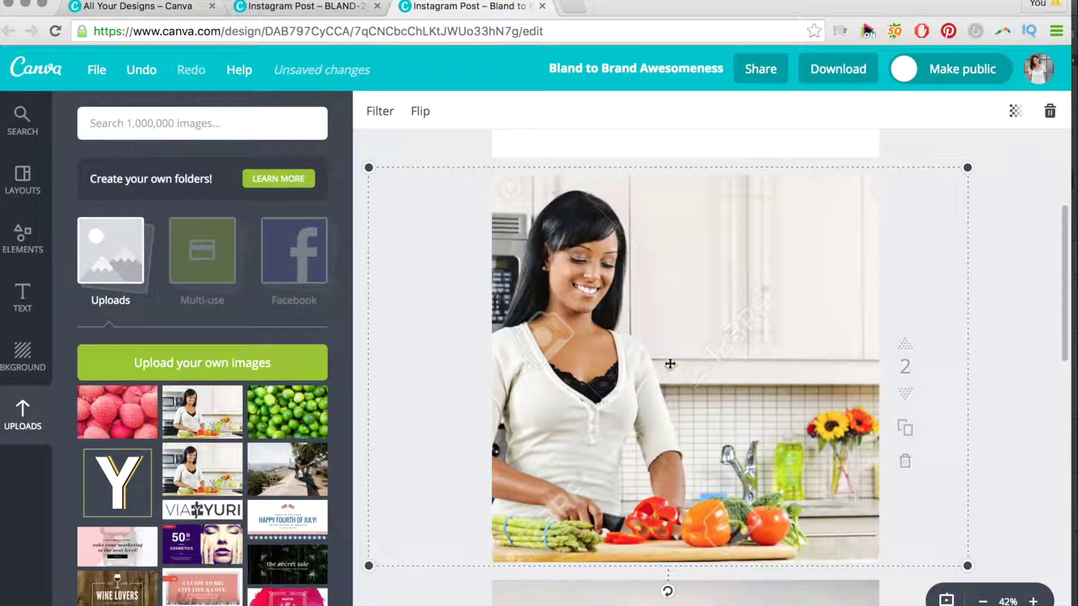
- Switch to the BLAND-2-BRAND design and examine how its finished pages are styled
{"action": "left_click", "coordinate": [337, 9]}
{"action": "scroll", "coordinate": [650, 475], "scroll_direction": "down", "scroll_amount": 4}
{"action": "scroll", "coordinate": [651, 475], "scroll_direction": "down", "scroll_amount": 4}
{"action": "scroll", "coordinate": [650, 475], "scroll_direction": "down", "scroll_amount": 8}
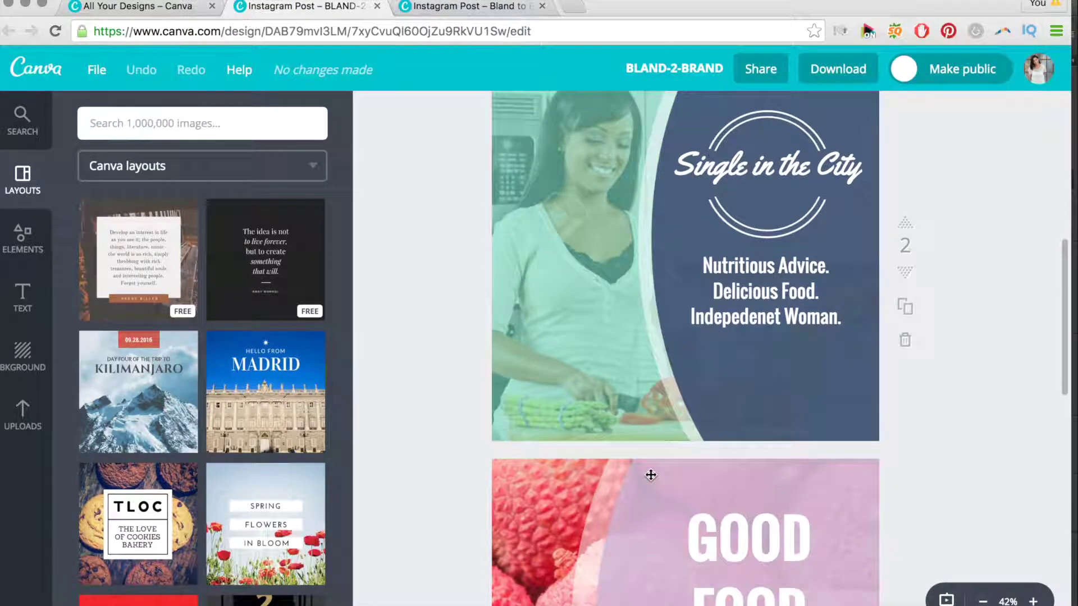
- Review the remaining finished pages of the BLAND-2-BRAND design and return to the Bland to Brand Awesomeness design
{"action": "scroll", "coordinate": [651, 474], "scroll_direction": "down", "scroll_amount": 6}
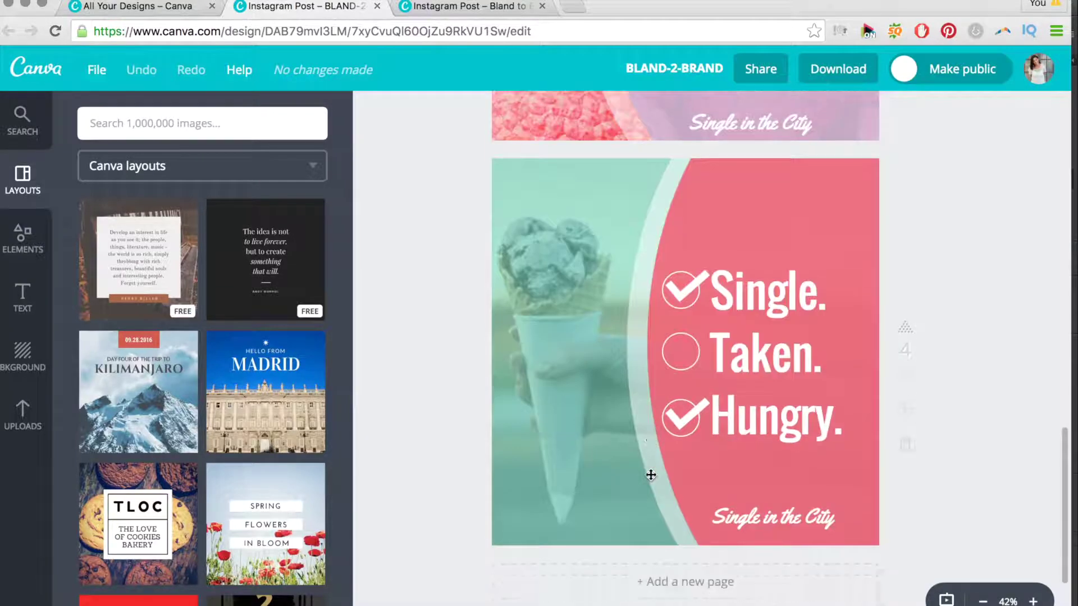
{"action": "scroll", "coordinate": [650, 478], "scroll_direction": "up", "scroll_amount": 10}
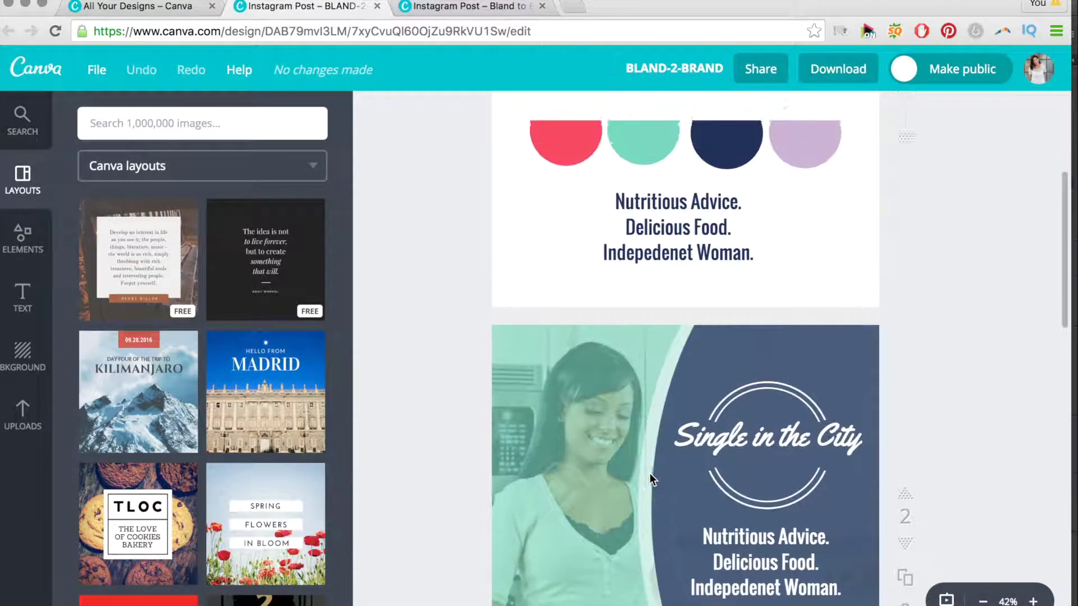
{"action": "left_click", "coordinate": [481, 5]}
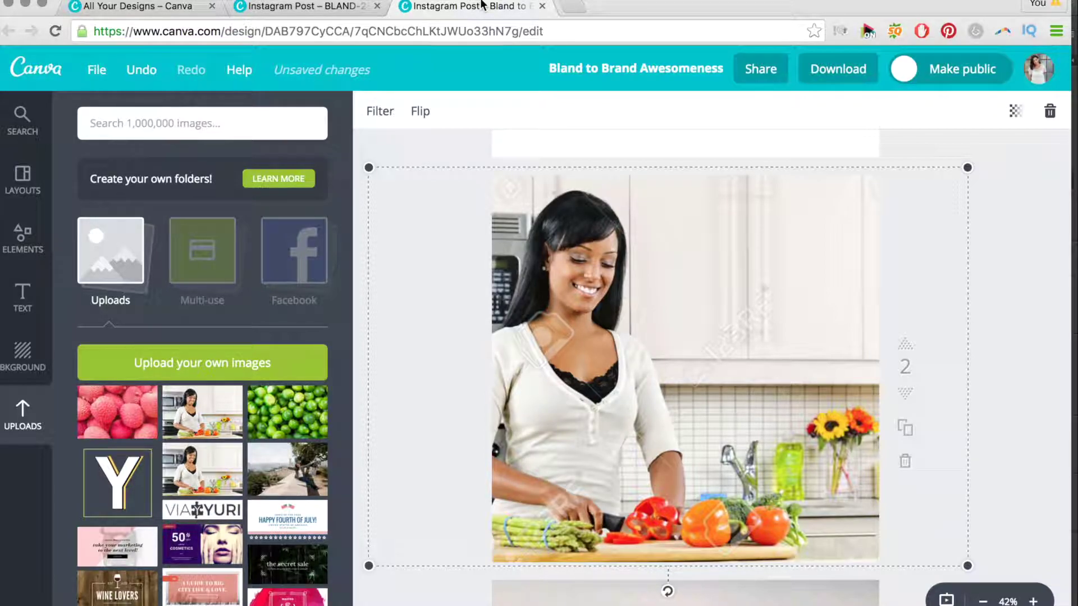
- Leave the Free Photos collection and open the Shapes collection in the elements library
{"action": "left_click", "coordinate": [23, 247]}
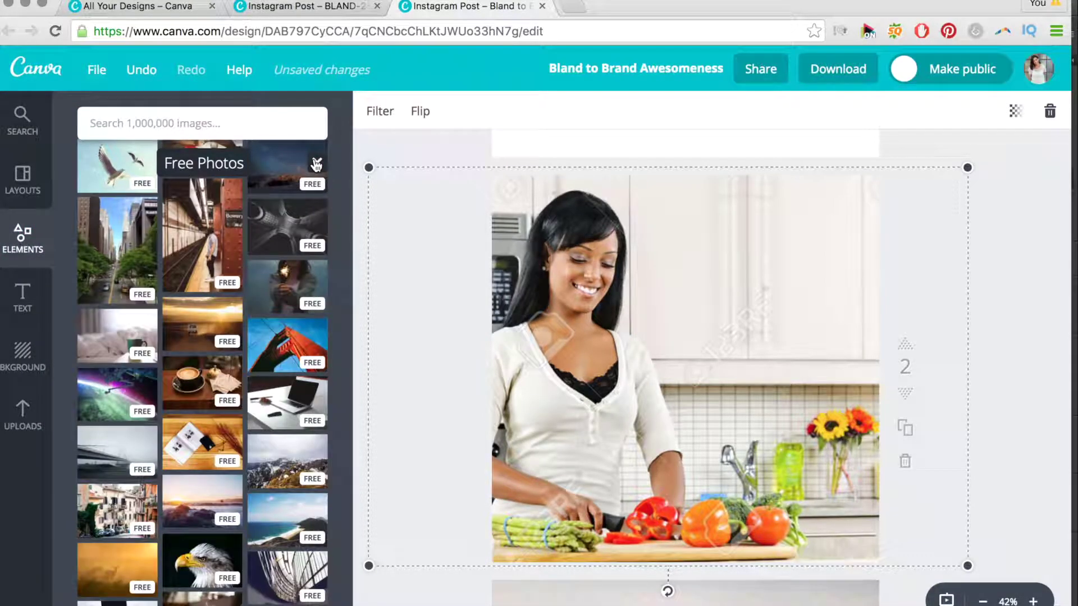
{"action": "left_click", "coordinate": [316, 163]}
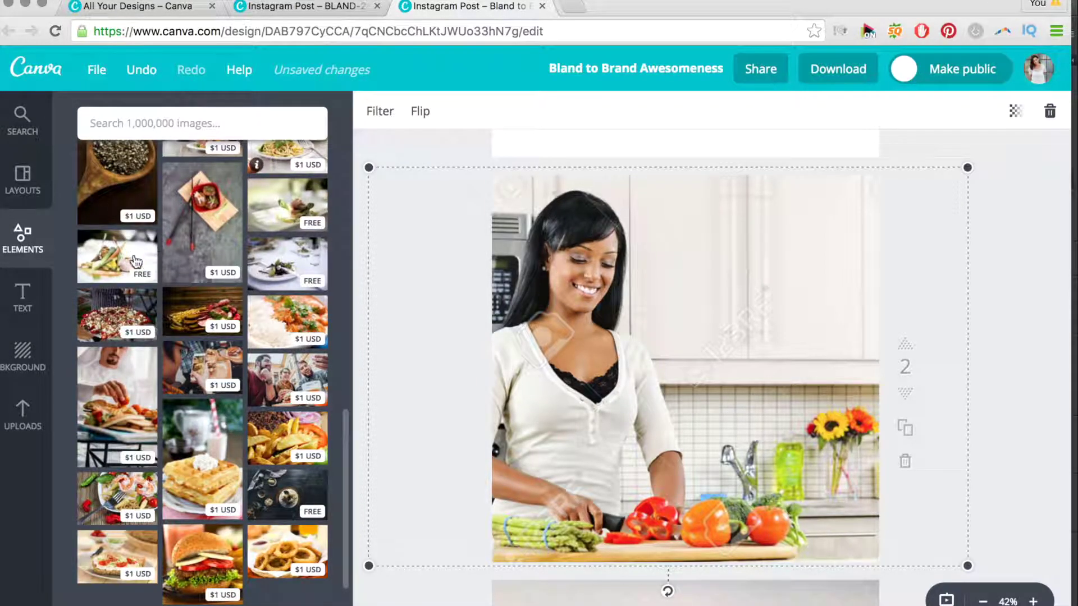
{"action": "left_click", "coordinate": [20, 240]}
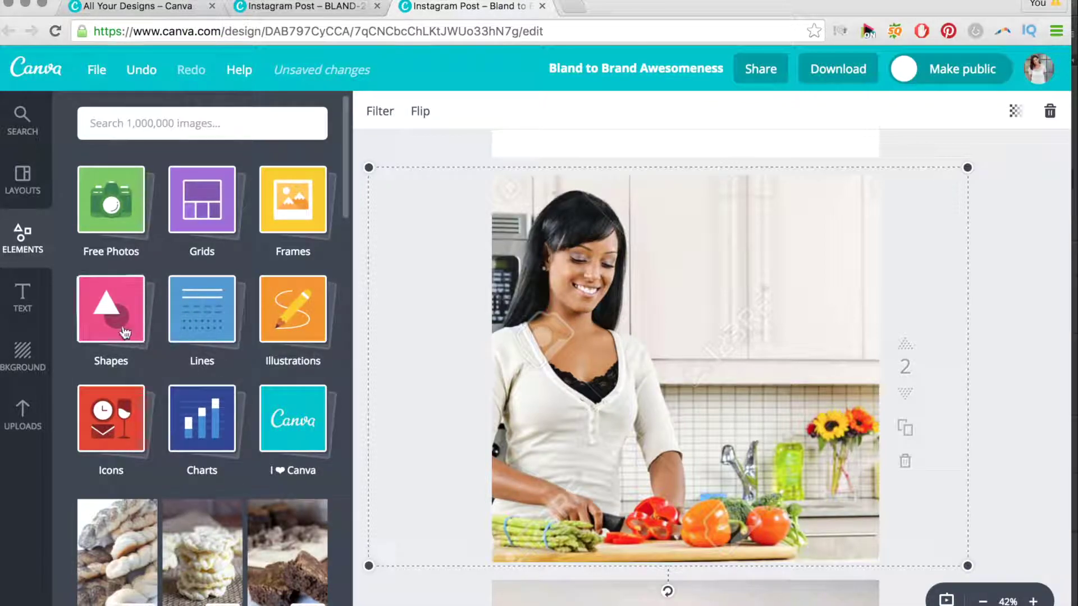
{"action": "left_click", "coordinate": [124, 332]}
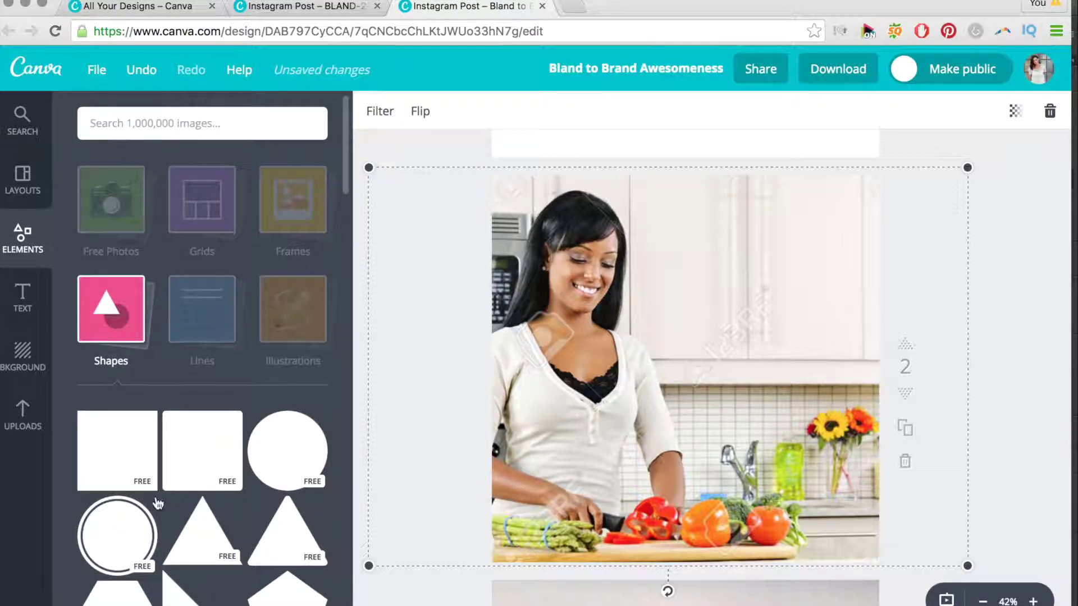
{"action": "mouse_move", "coordinate": [278, 444]}
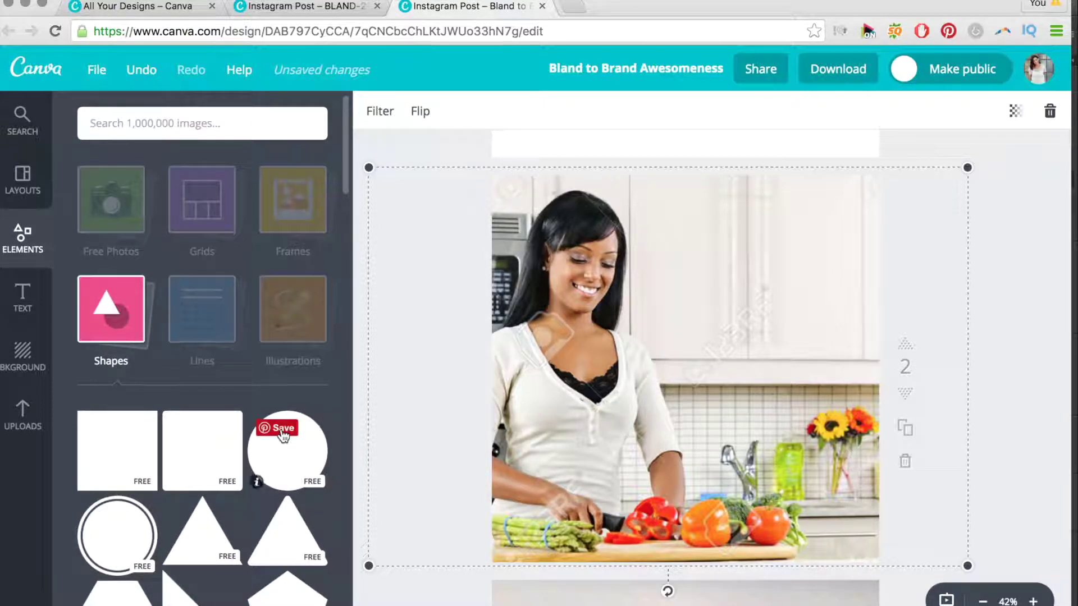
{"action": "left_click", "coordinate": [284, 459]}
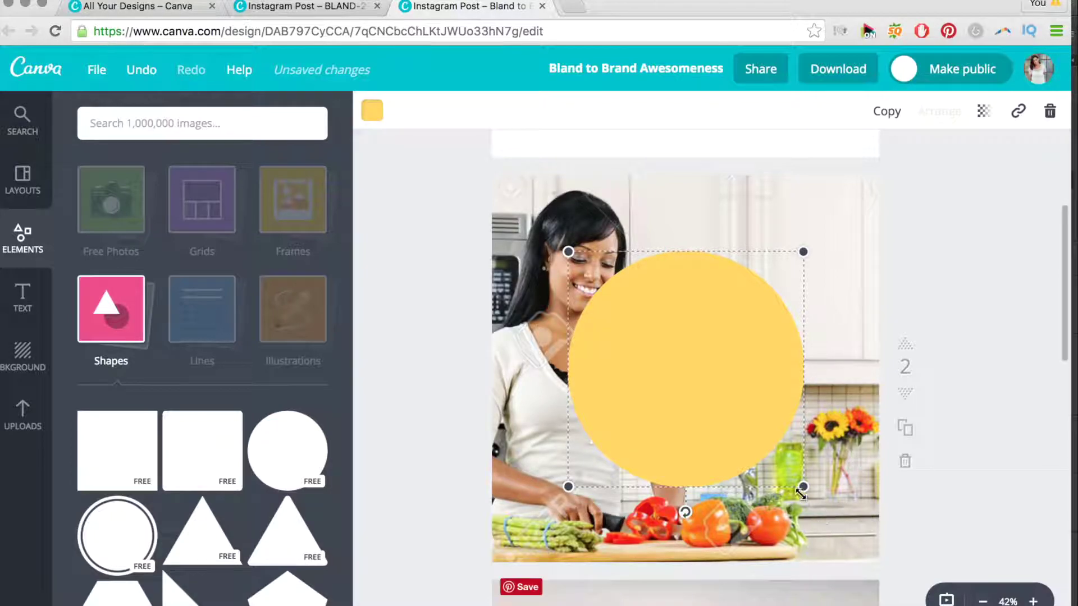
{"action": "mouse_move", "coordinate": [801, 492]}
{"action": "left_mouse_down"}
{"action": "mouse_move", "coordinate": [830, 514]}
{"action": "mouse_move", "coordinate": [793, 489]}
{"action": "mouse_move", "coordinate": [844, 517]}
{"action": "mouse_move", "coordinate": [814, 496]}
{"action": "left_mouse_up"}
{"action": "key", "text": "Delete"}
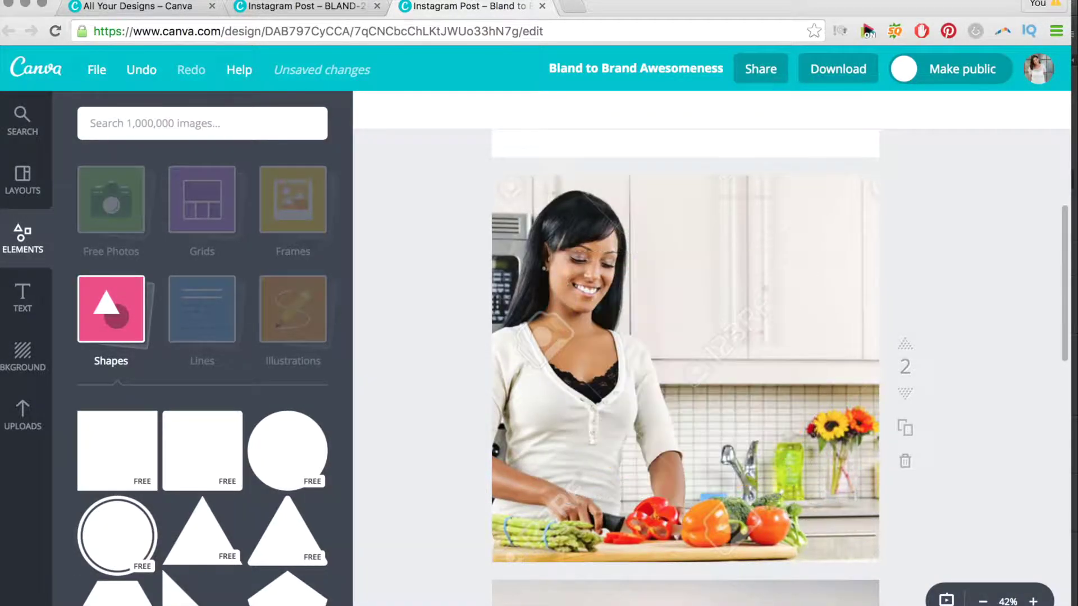
- Find the solid wide oval among the free shapes and insert it on page 2 over the cooking photo
{"action": "scroll", "coordinate": [269, 578], "scroll_direction": "down", "scroll_amount": 5}
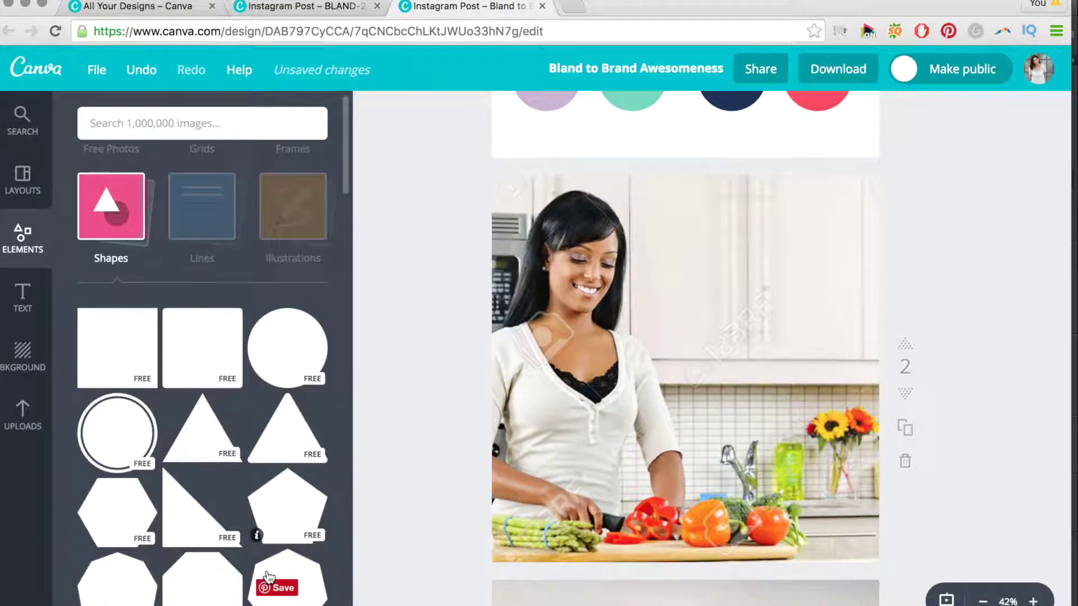
{"action": "scroll", "coordinate": [268, 578], "scroll_direction": "down", "scroll_amount": 3}
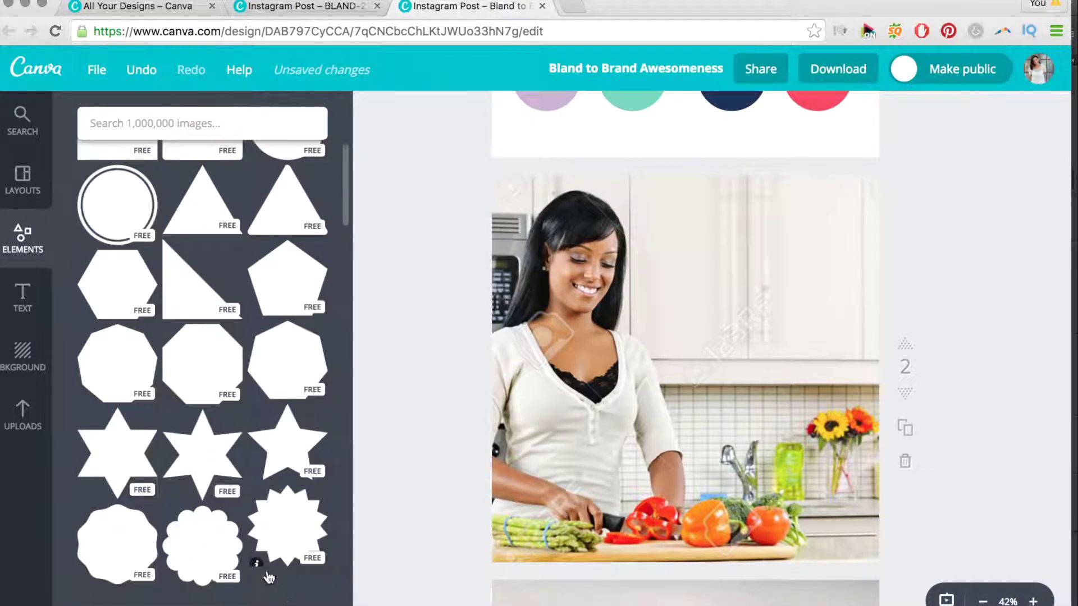
{"action": "scroll", "coordinate": [266, 570], "scroll_direction": "down", "scroll_amount": 6}
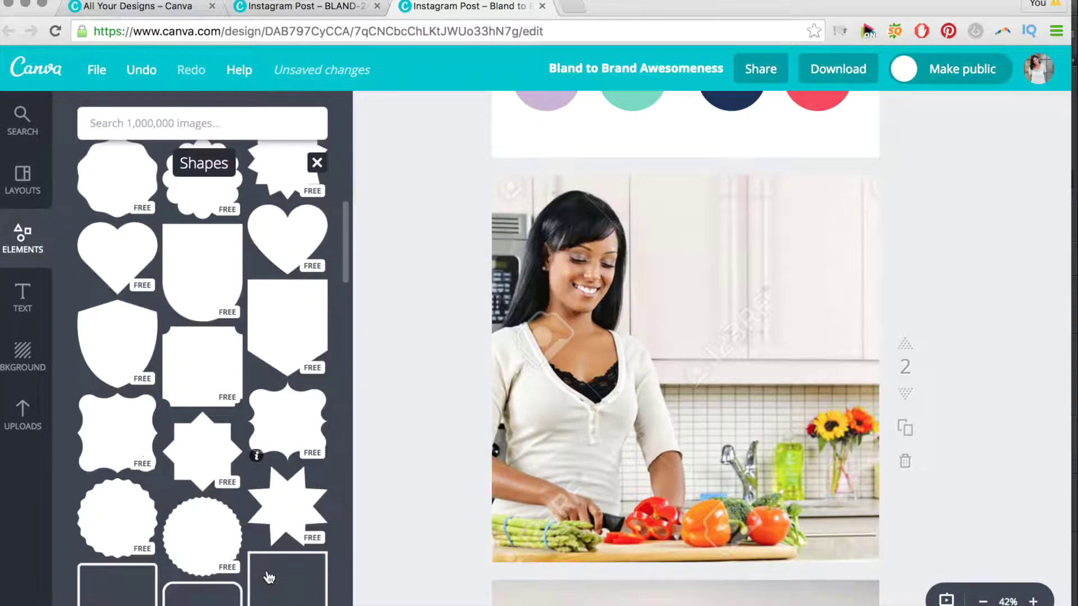
{"action": "scroll", "coordinate": [268, 577], "scroll_direction": "down", "scroll_amount": 2}
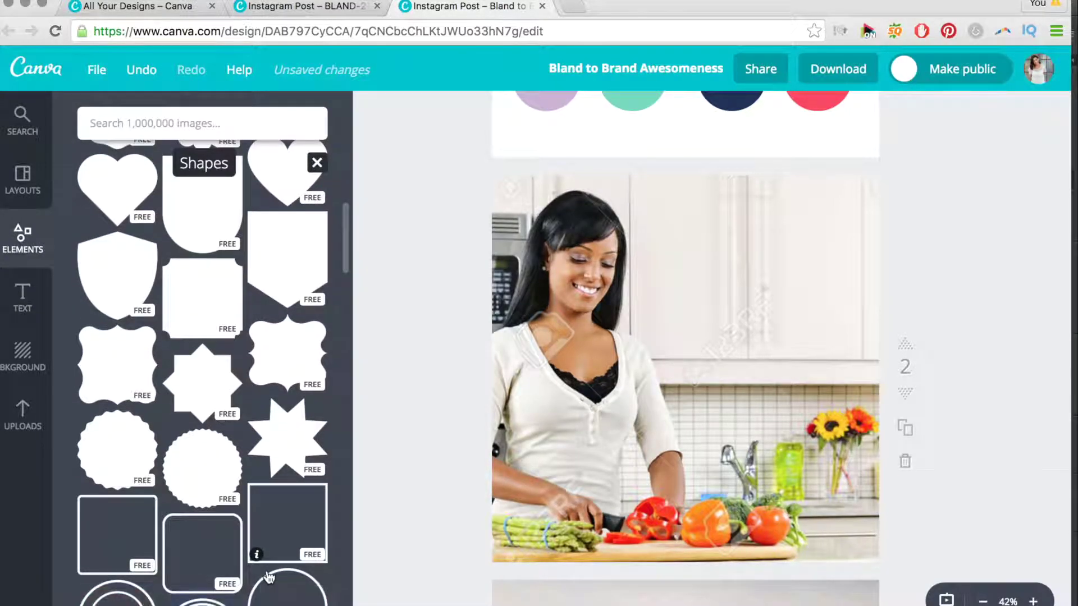
{"action": "scroll", "coordinate": [263, 581], "scroll_direction": "down", "scroll_amount": 5}
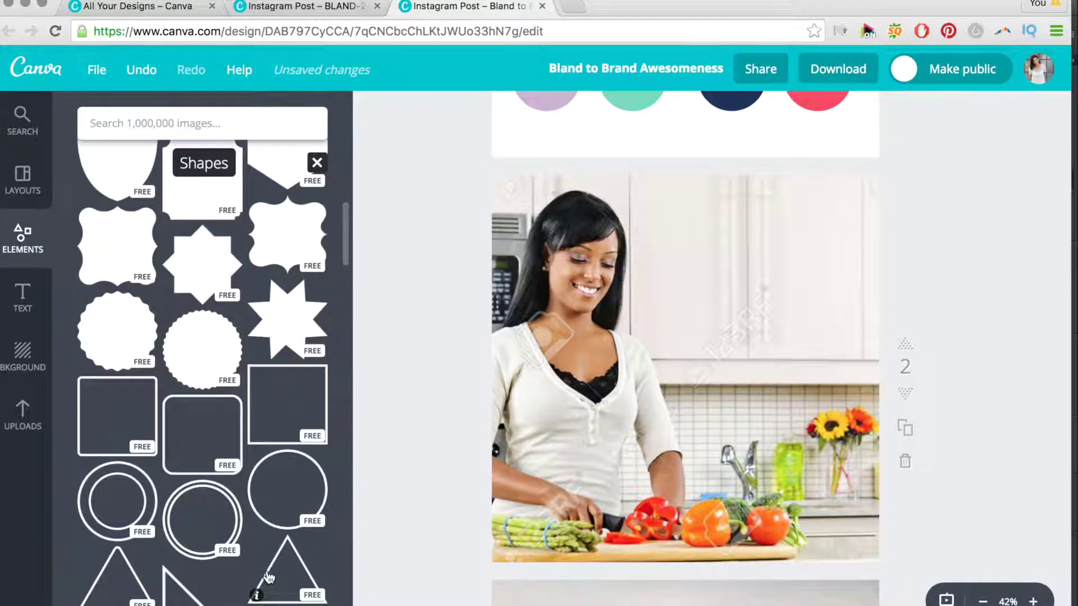
{"action": "scroll", "coordinate": [221, 408], "scroll_direction": "down", "scroll_amount": 8}
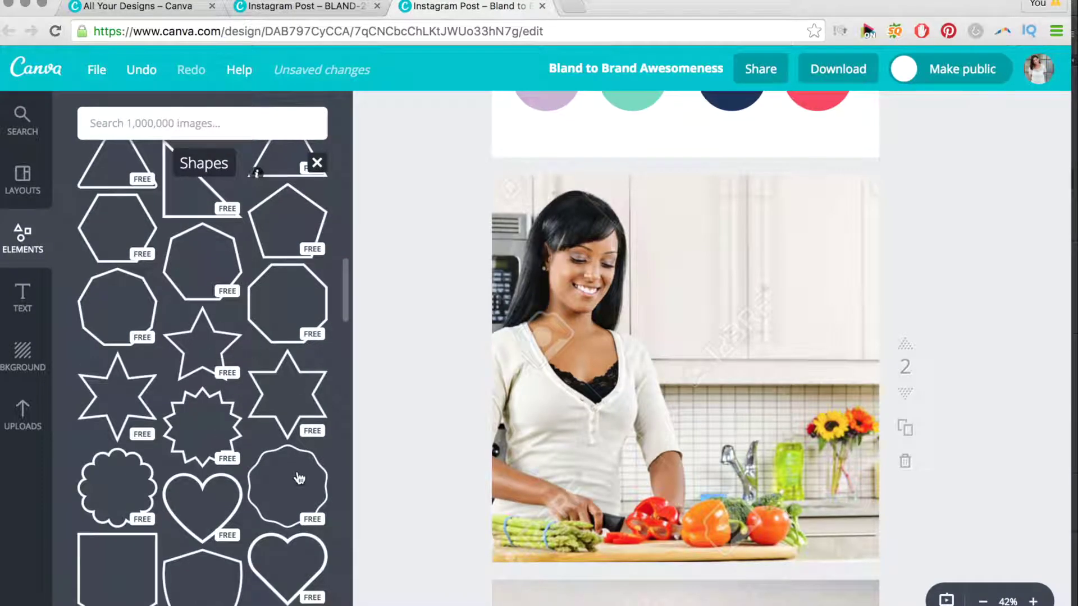
{"action": "scroll", "coordinate": [277, 400], "scroll_direction": "down", "scroll_amount": 4}
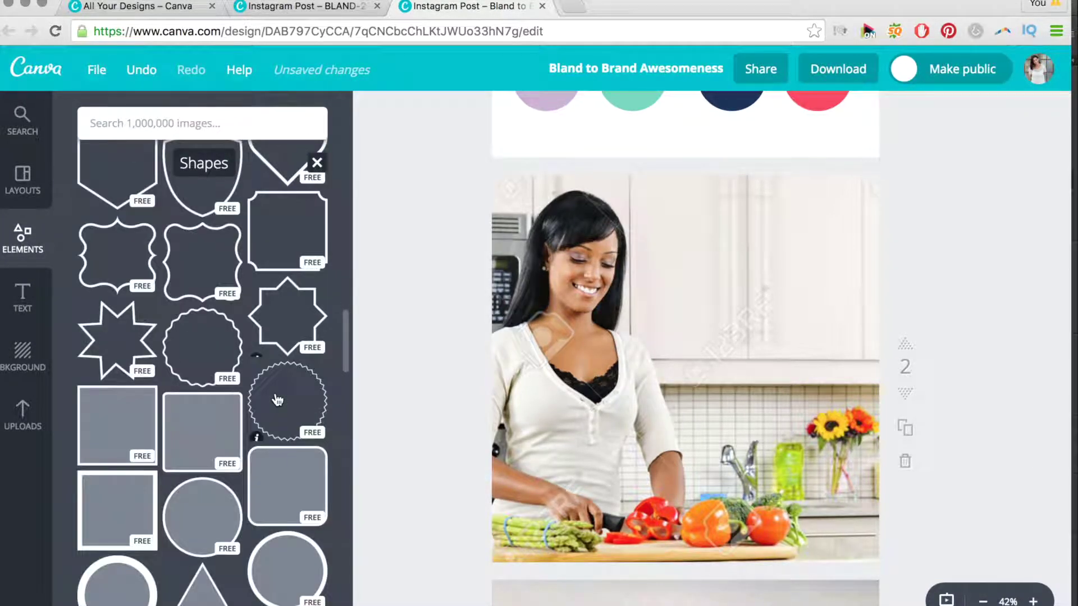
{"action": "scroll", "coordinate": [277, 398], "scroll_direction": "down", "scroll_amount": 2}
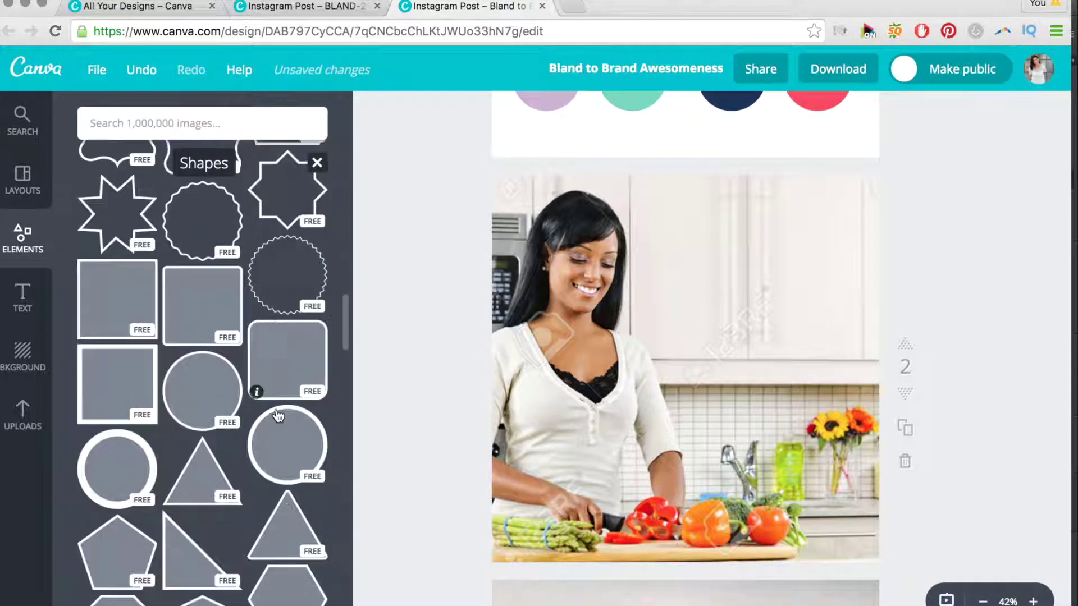
{"action": "scroll", "coordinate": [251, 459], "scroll_direction": "down", "scroll_amount": 7}
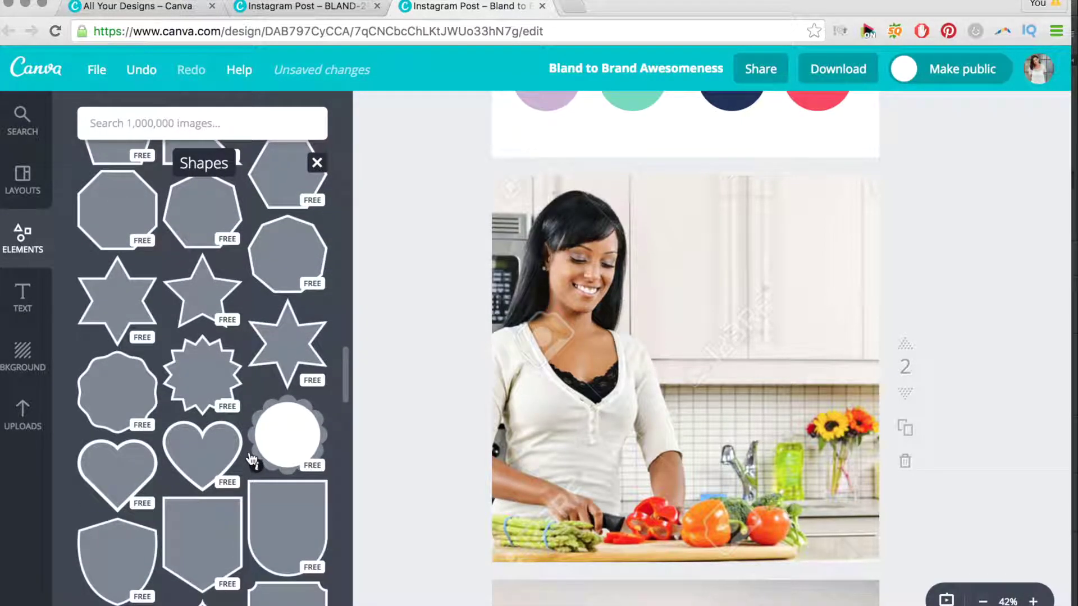
{"action": "scroll", "coordinate": [251, 460], "scroll_direction": "down", "scroll_amount": 2}
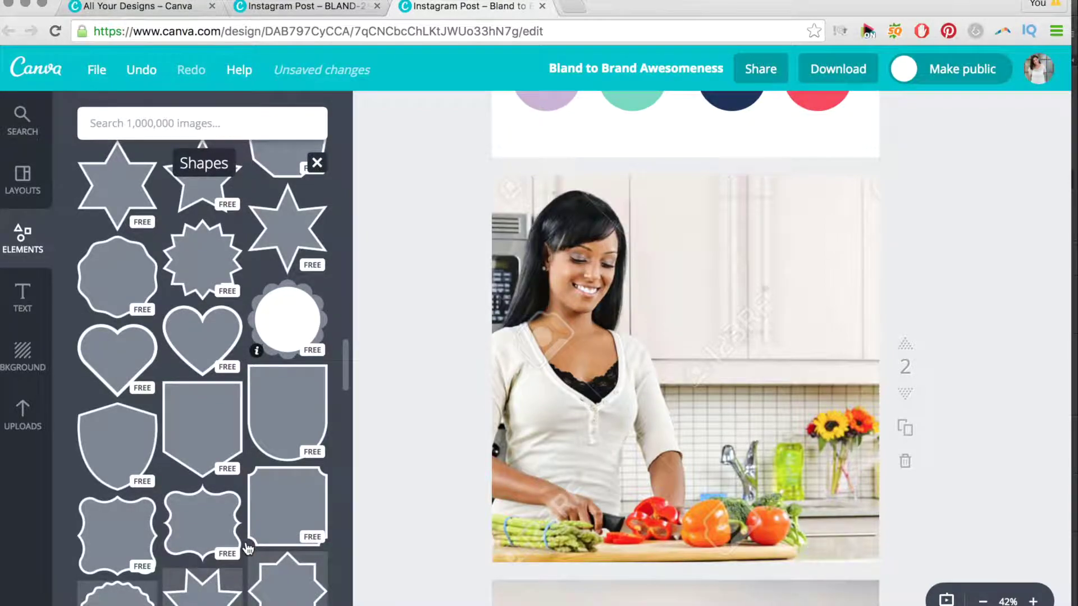
{"action": "scroll", "coordinate": [250, 505], "scroll_direction": "down", "scroll_amount": 3}
{"action": "scroll", "coordinate": [248, 548], "scroll_direction": "down", "scroll_amount": 3}
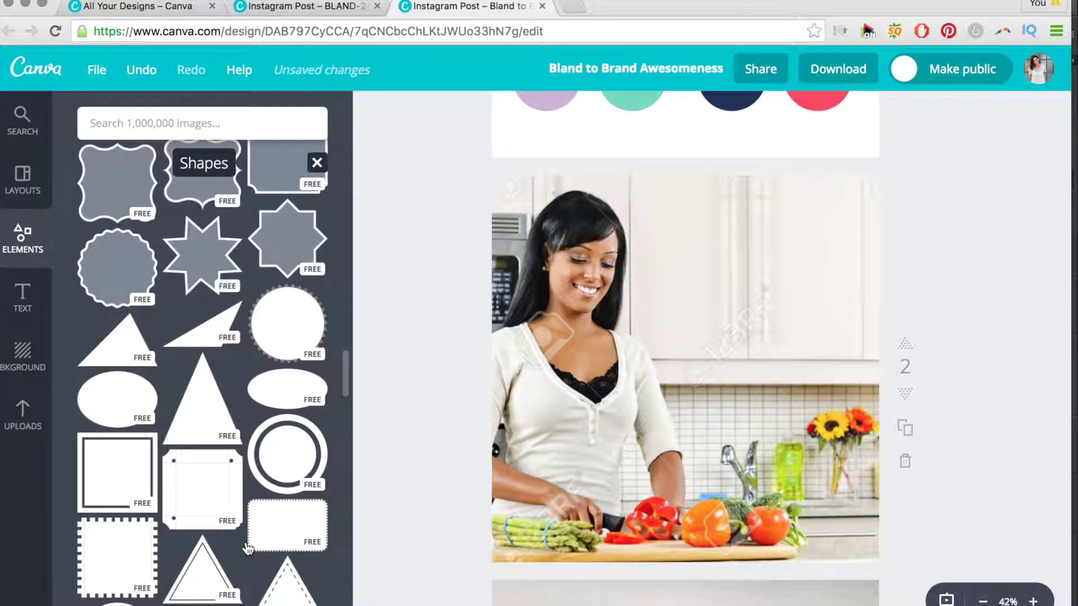
{"action": "left_click", "coordinate": [109, 405]}
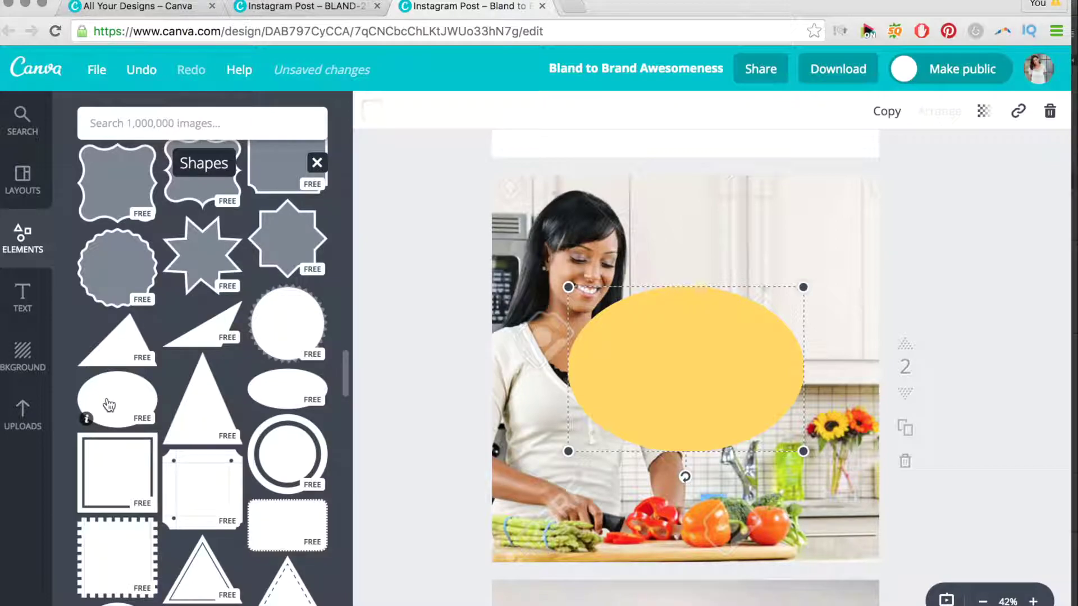
- Check the curved shape in the BLAND-2-BRAND design, then rotate the oval on page 2 a quarter turn so it stands upright
{"action": "left_click", "coordinate": [275, 6]}
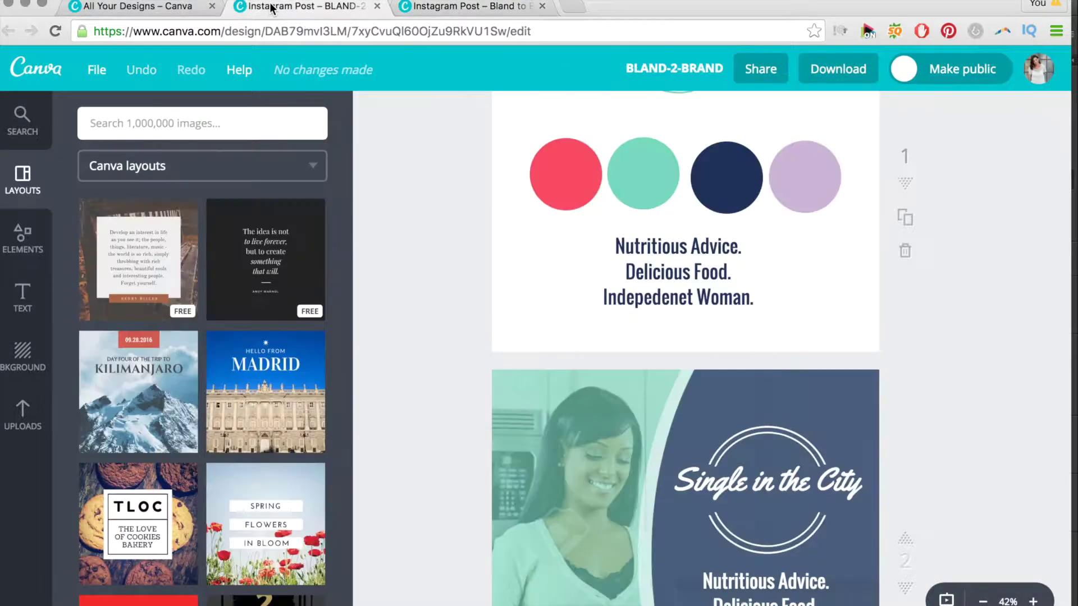
{"action": "left_click", "coordinate": [455, 7]}
{"action": "left_click_drag", "start_coordinate": [601, 365], "coordinate": [581, 297]}
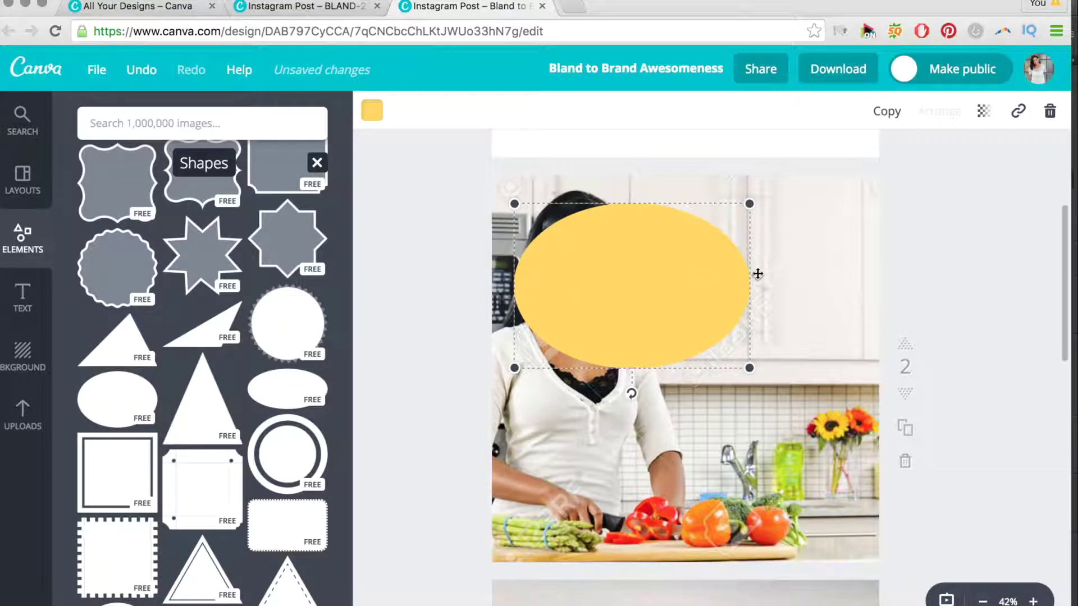
{"action": "left_click_drag", "start_coordinate": [631, 393], "coordinate": [555, 361]}
{"action": "left_click_drag", "start_coordinate": [592, 310], "coordinate": [530, 287]}
- Colour the upright oval on page 2 white and set its transparency to 80
{"action": "left_click", "coordinate": [371, 114]}
{"action": "left_click", "coordinate": [371, 110]}
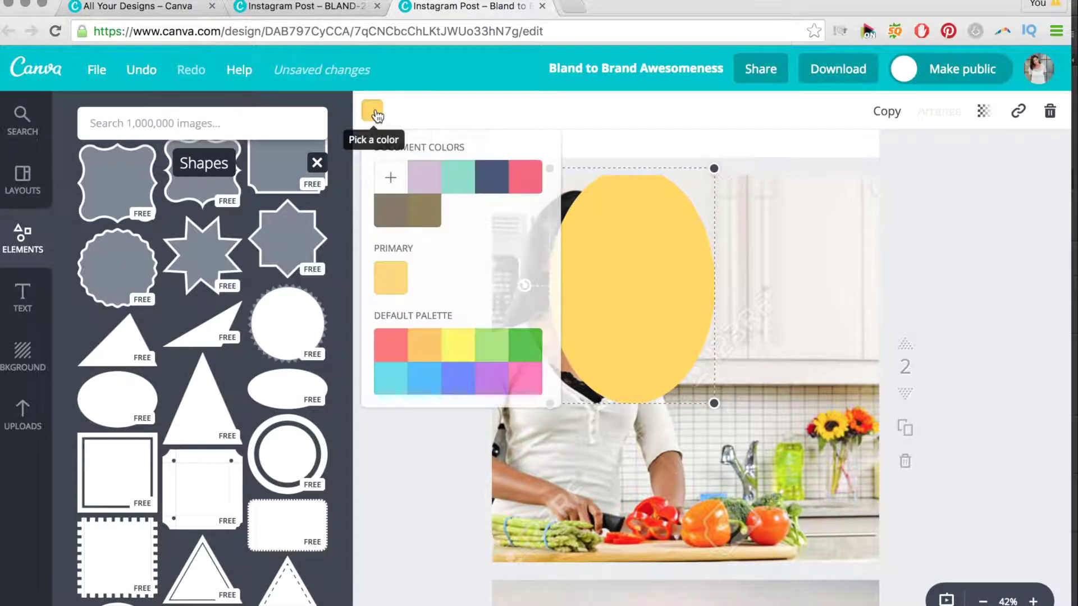
{"action": "scroll", "coordinate": [460, 260], "scroll_direction": "down", "scroll_amount": 3}
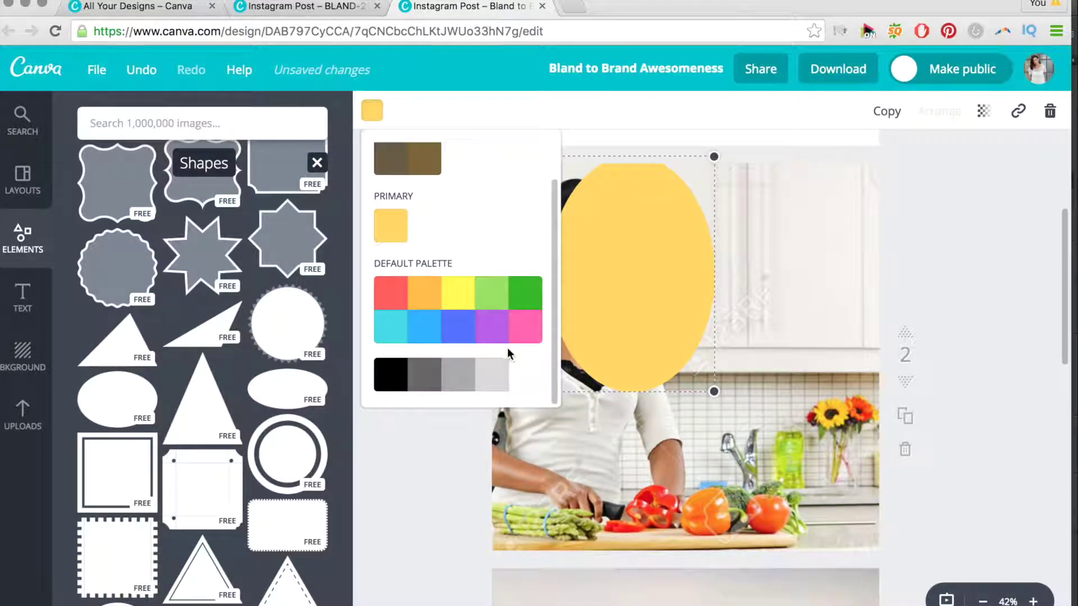
{"action": "left_click", "coordinate": [522, 375]}
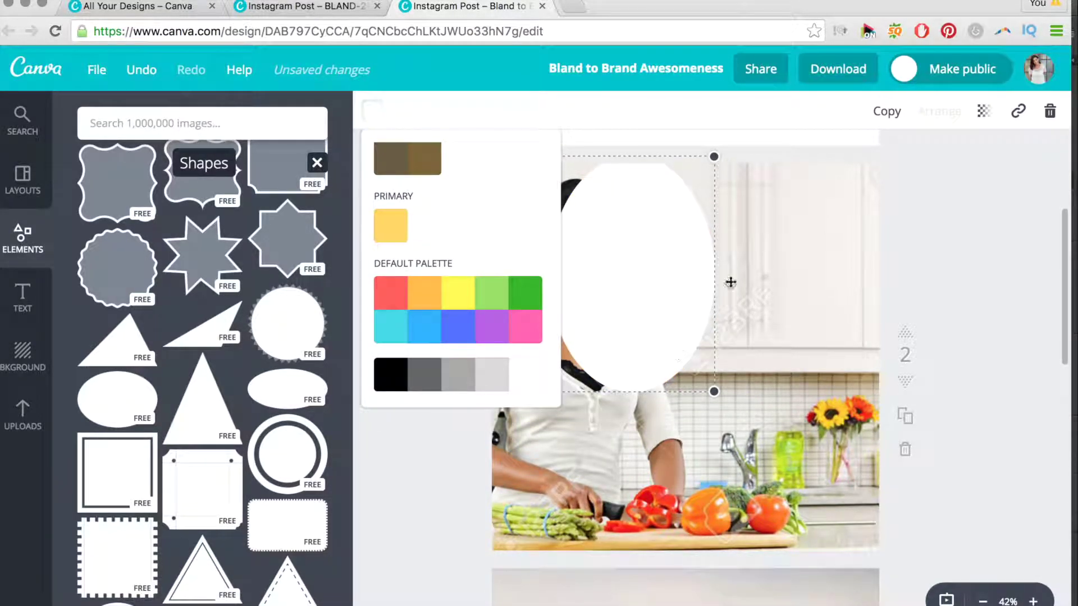
{"action": "left_click", "coordinate": [1005, 130]}
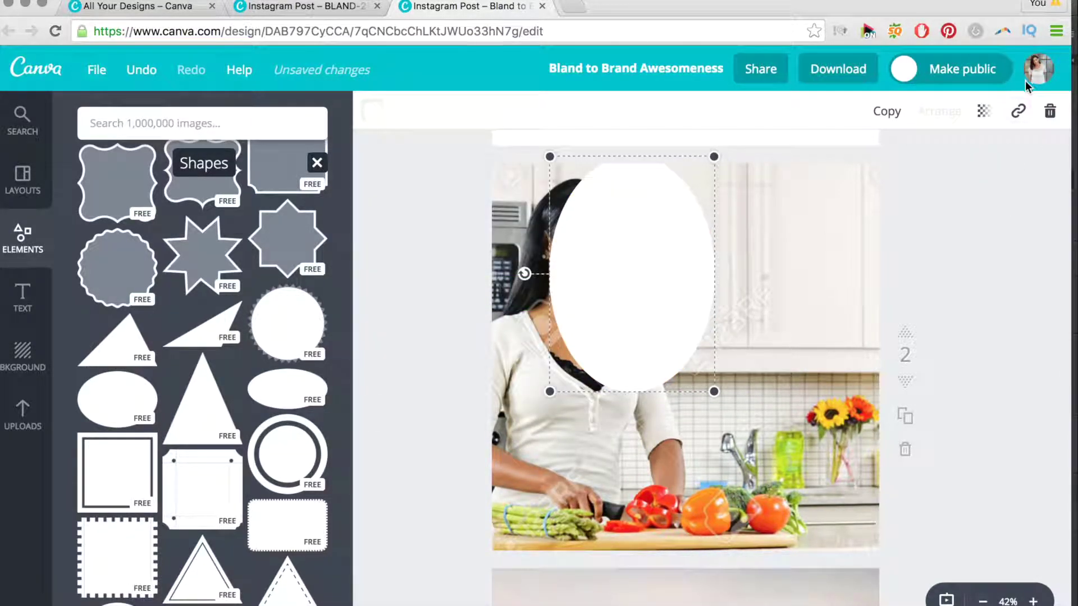
{"action": "left_click", "coordinate": [1018, 112]}
{"action": "left_click", "coordinate": [983, 111]}
{"action": "left_click_drag", "start_coordinate": [944, 169], "coordinate": [926, 170]}
- Enlarge the white oval and position it over the right part of page 2, with its curved edge beside the woman
{"action": "left_click_drag", "start_coordinate": [662, 275], "coordinate": [728, 248]}
{"action": "left_click_drag", "start_coordinate": [777, 368], "coordinate": [1020, 605]}
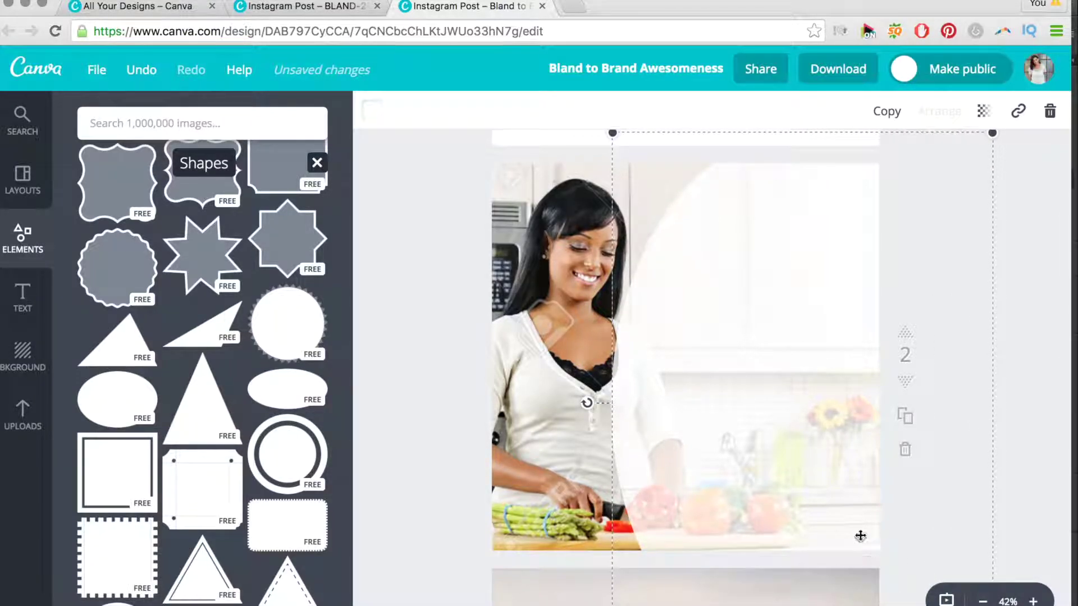
{"action": "left_click_drag", "start_coordinate": [801, 464], "coordinate": [802, 427]}
- Compare with the BLAND-2-BRAND design, duplicate the white oval and shift the copy slightly right to leave a thin curved border
{"action": "left_click", "coordinate": [303, 7]}
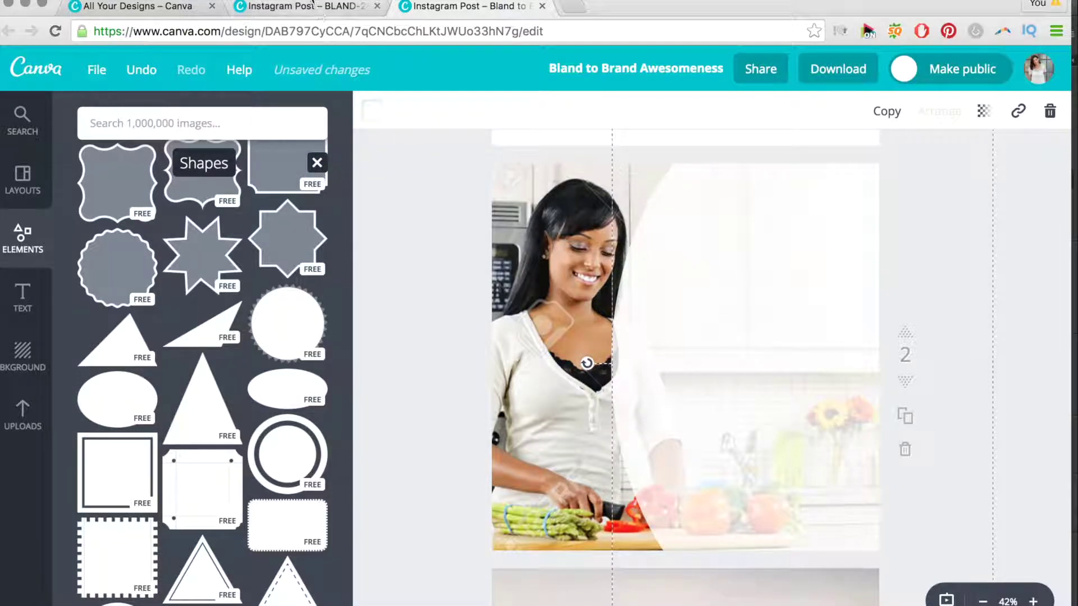
{"action": "left_click", "coordinate": [471, 6]}
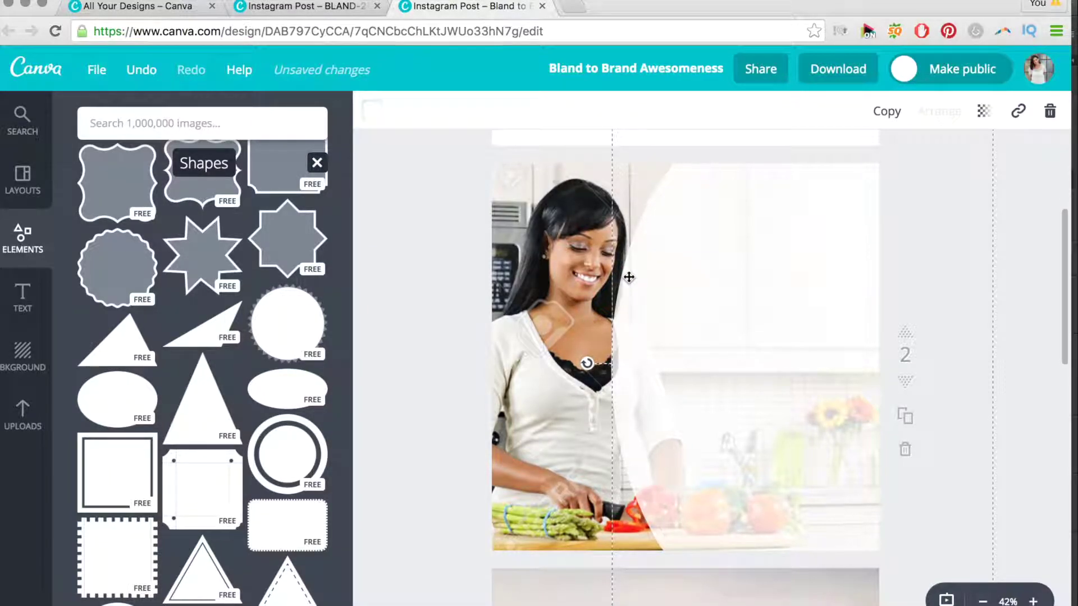
{"action": "left_click_drag", "start_coordinate": [629, 277], "coordinate": [634, 263]}
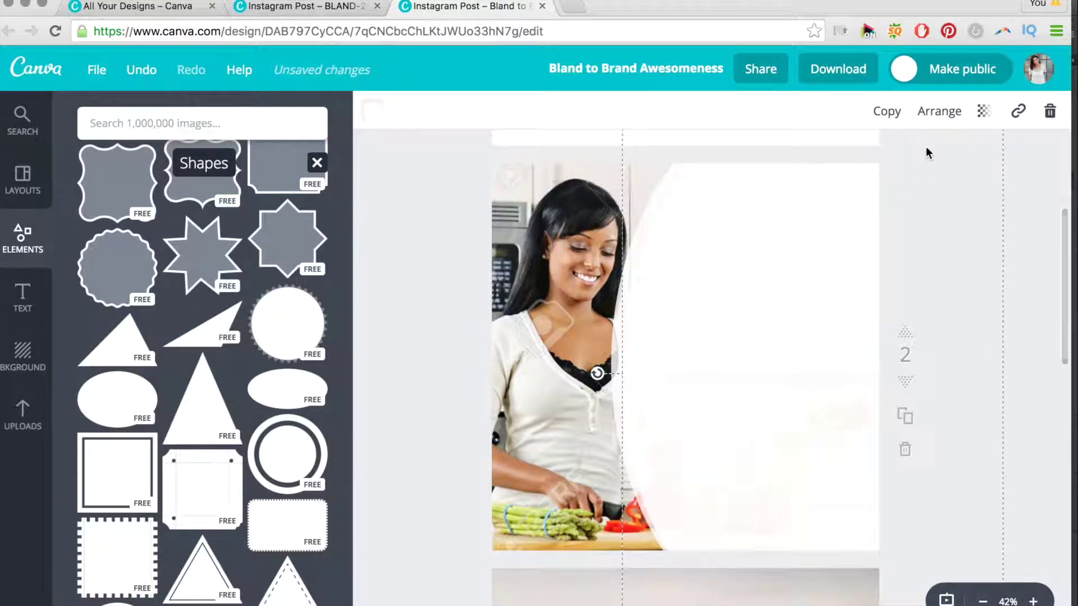
- Check the transparency of the duplicate oval and recolour it with the navy blue document colour
{"action": "left_click", "coordinate": [990, 114]}
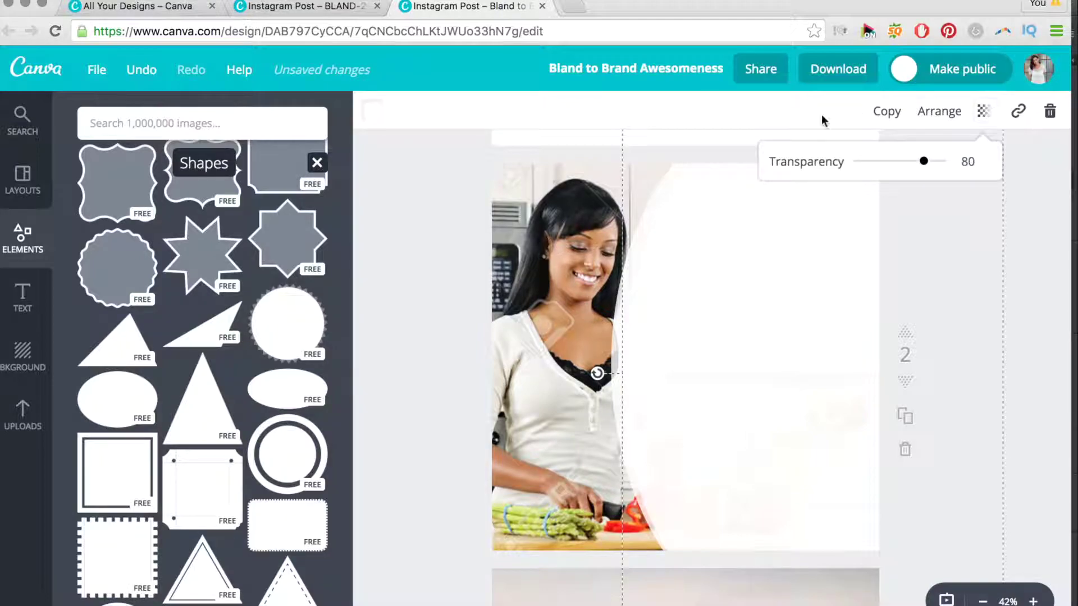
{"action": "left_click", "coordinate": [749, 116]}
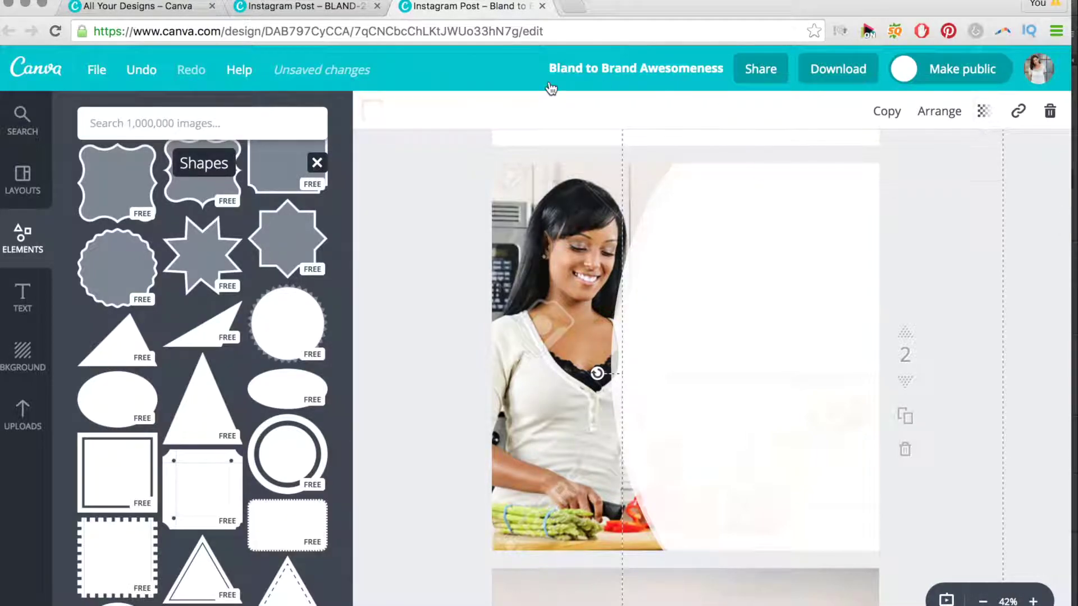
{"action": "left_click", "coordinate": [370, 113]}
{"action": "left_click", "coordinate": [493, 189]}
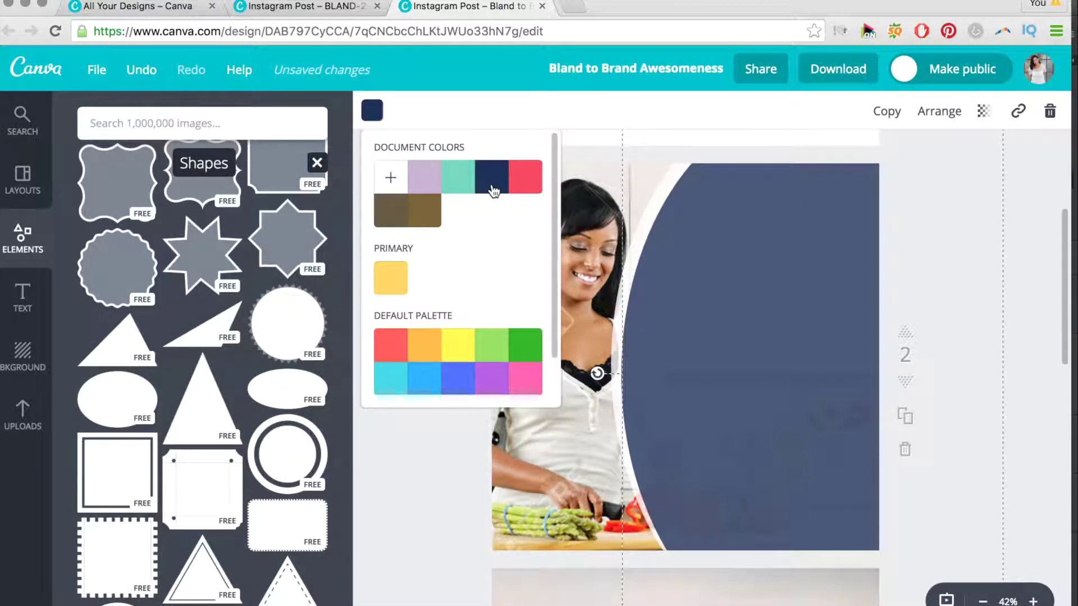
- Nudge the navy oval on page 2 slightly right and set its transparency to 76
{"action": "left_click", "coordinate": [767, 416]}
{"action": "left_click_drag", "start_coordinate": [765, 402], "coordinate": [768, 404]}
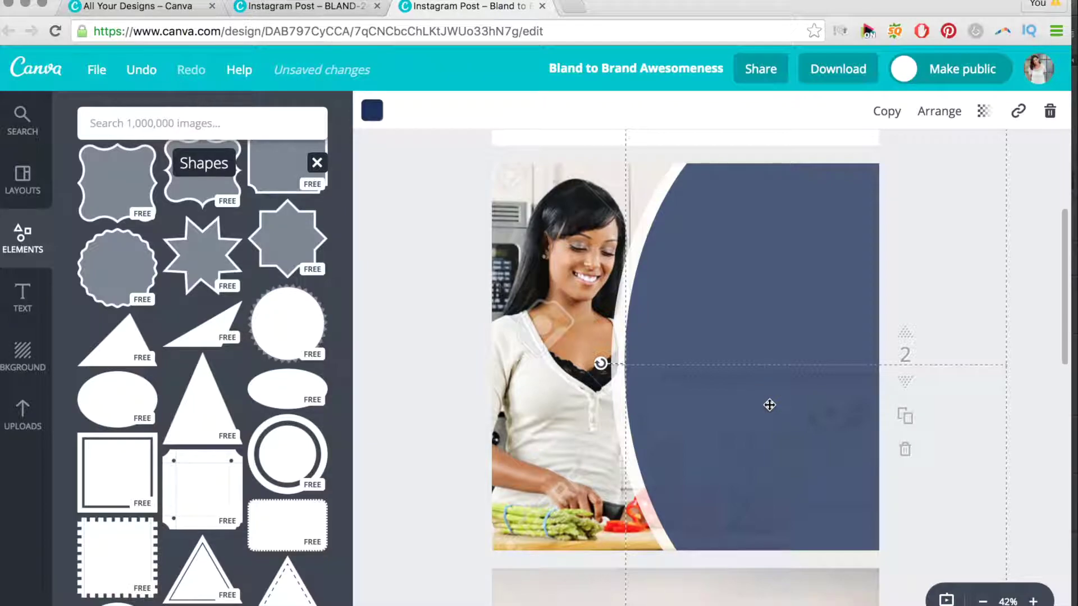
{"action": "left_click", "coordinate": [980, 111]}
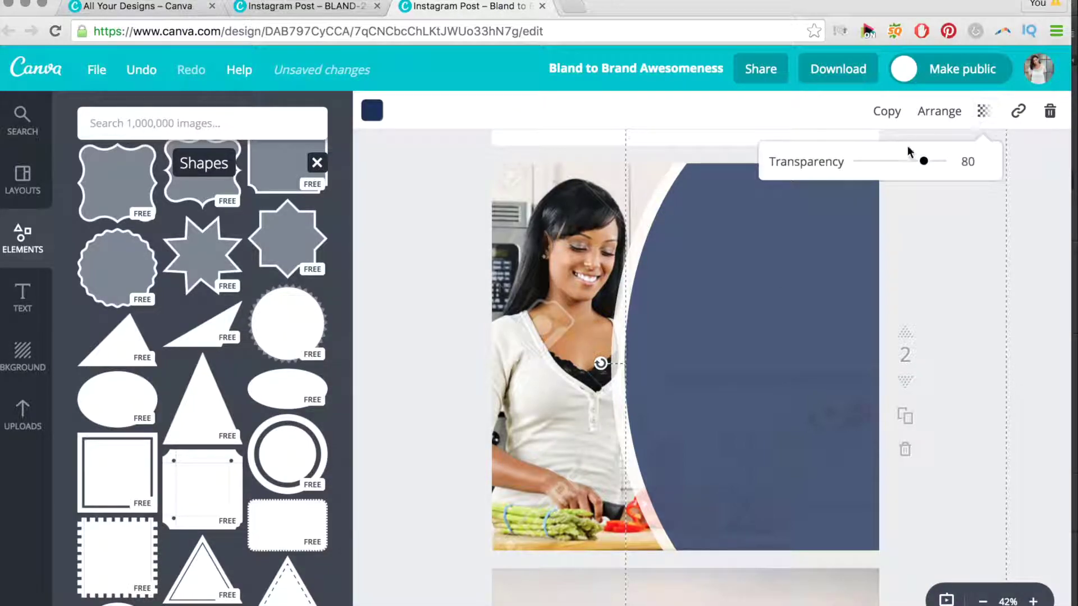
{"action": "left_click_drag", "start_coordinate": [927, 163], "coordinate": [920, 162]}
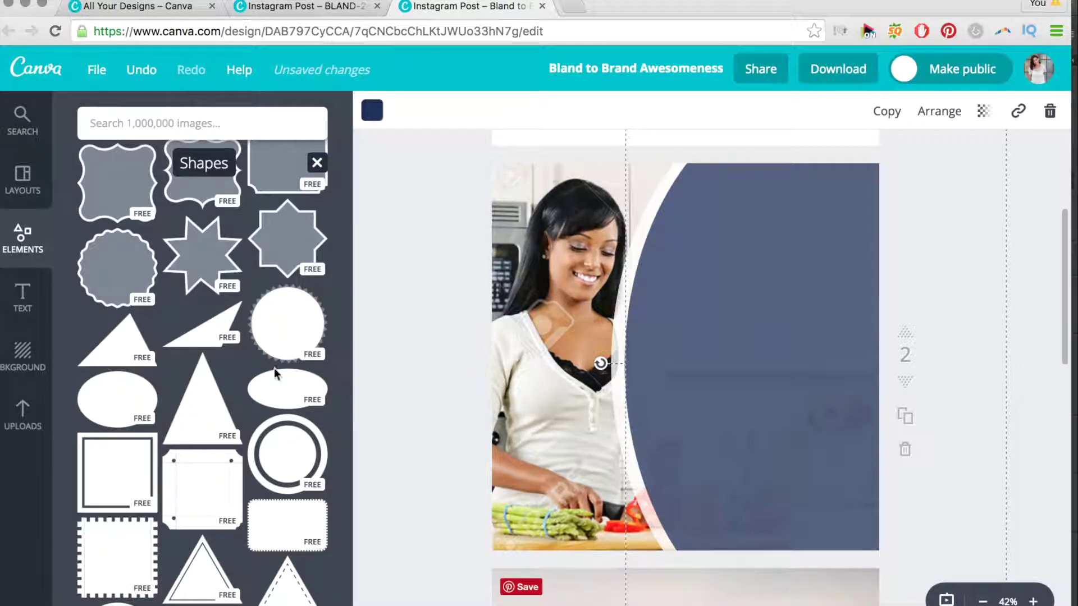
- Add a plain square shape to page 2 and set its transparency to 80
{"action": "scroll", "coordinate": [253, 371], "scroll_direction": "up", "scroll_amount": 6}
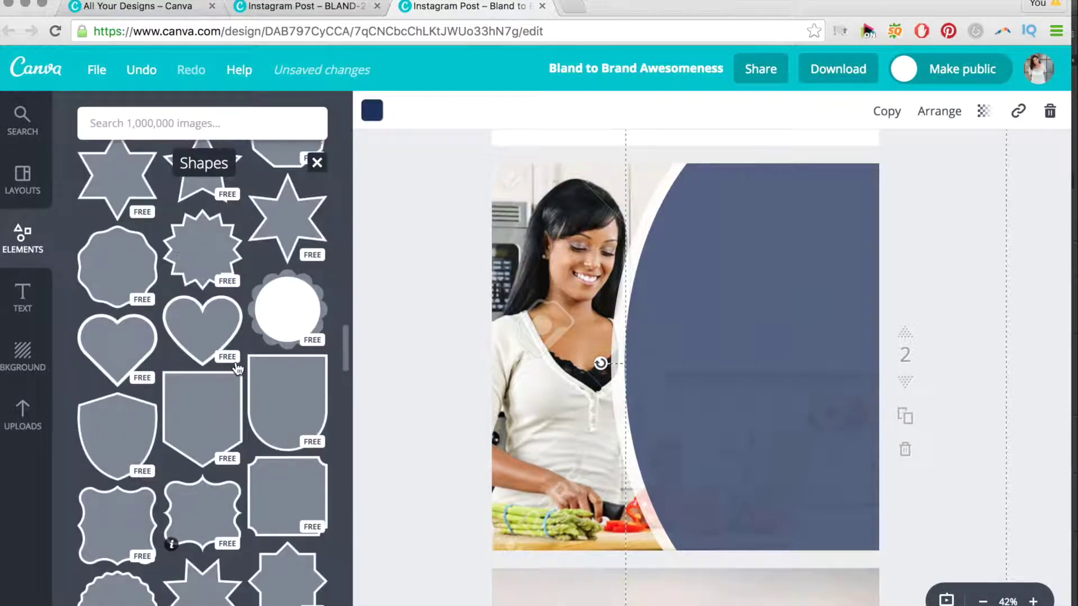
{"action": "scroll", "coordinate": [225, 348], "scroll_direction": "up", "scroll_amount": 5}
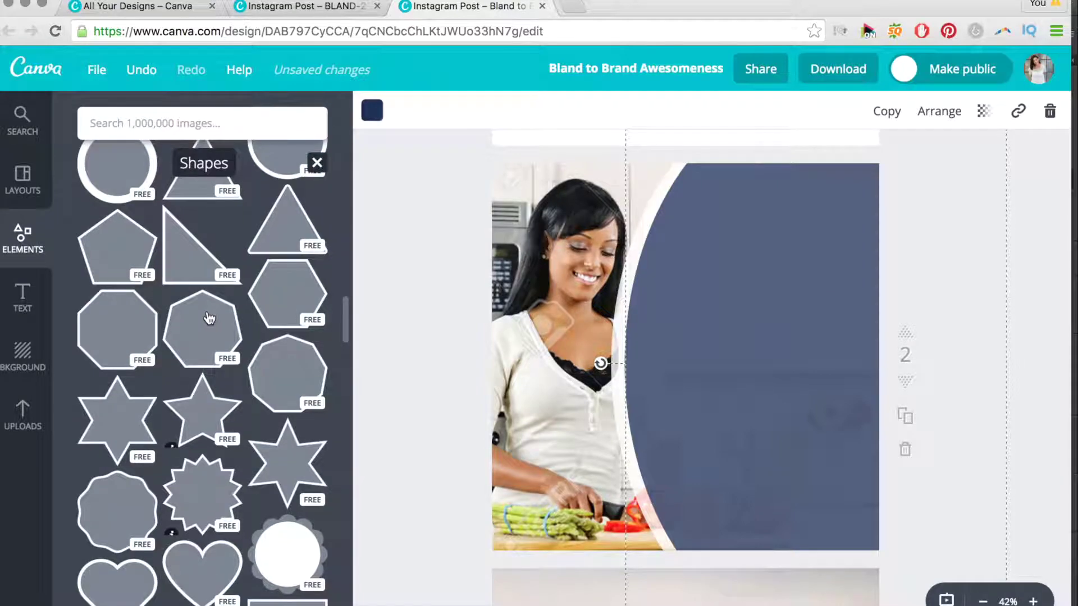
{"action": "scroll", "coordinate": [208, 317], "scroll_direction": "up", "scroll_amount": 5}
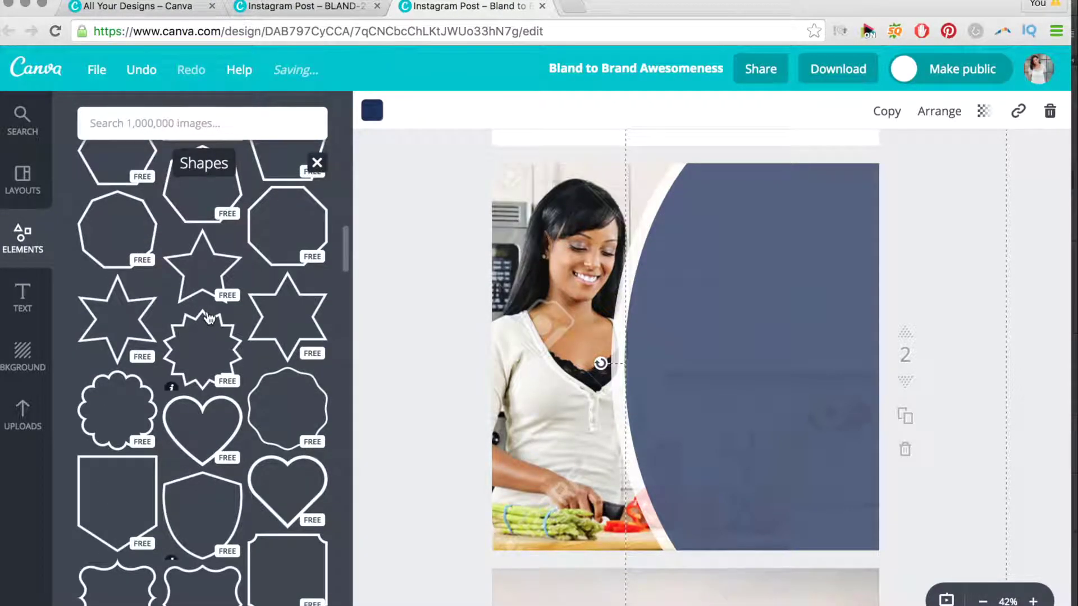
{"action": "scroll", "coordinate": [209, 318], "scroll_direction": "up", "scroll_amount": 10}
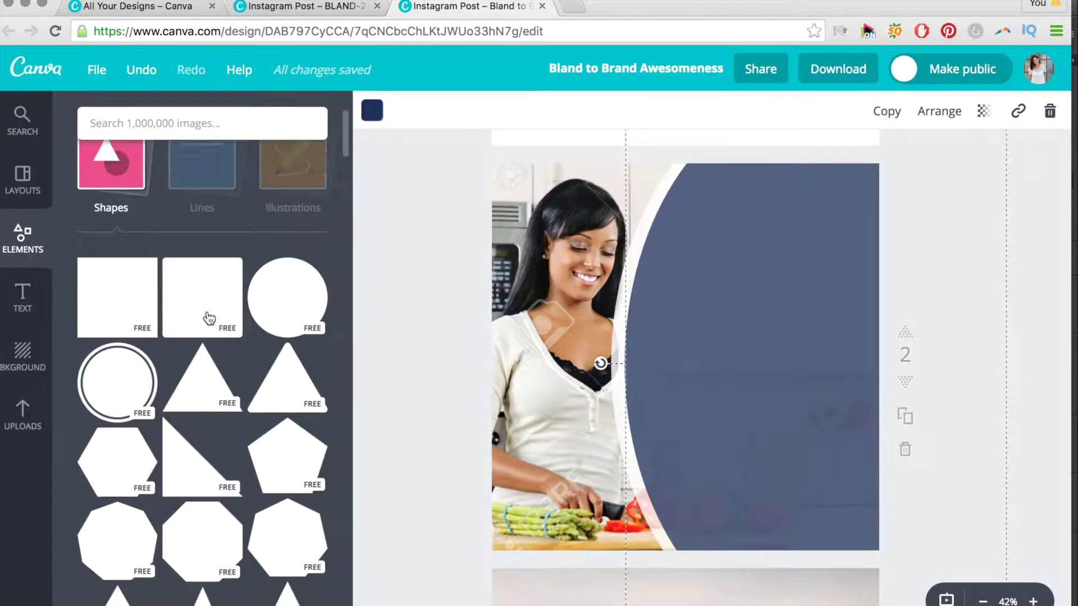
{"action": "scroll", "coordinate": [209, 318], "scroll_direction": "up", "scroll_amount": 3}
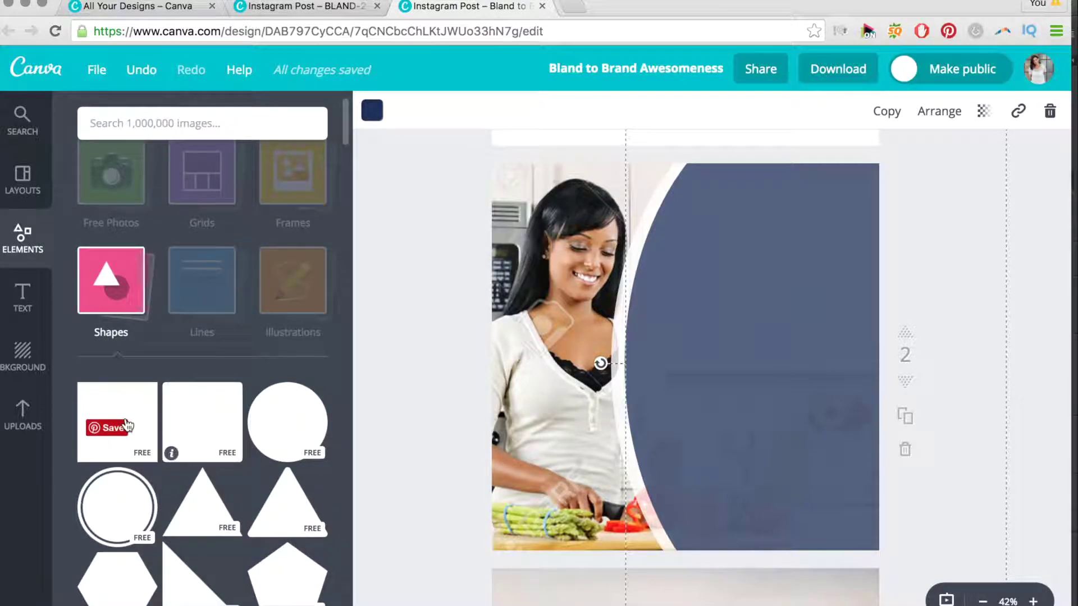
{"action": "left_click", "coordinate": [126, 425]}
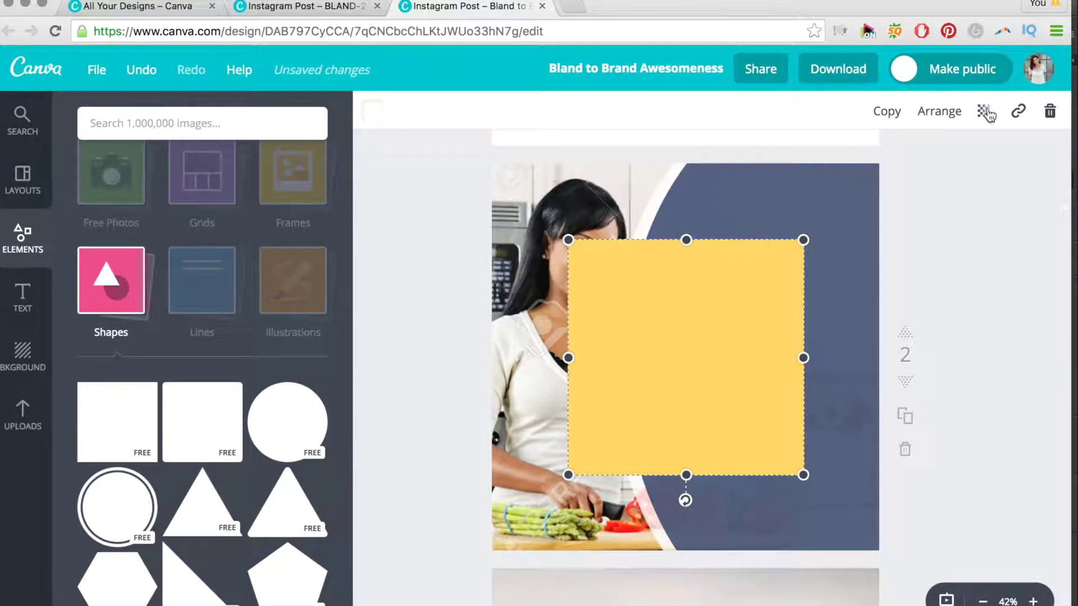
{"action": "left_click", "coordinate": [983, 111]}
{"action": "left_click_drag", "start_coordinate": [944, 162], "coordinate": [925, 164]}
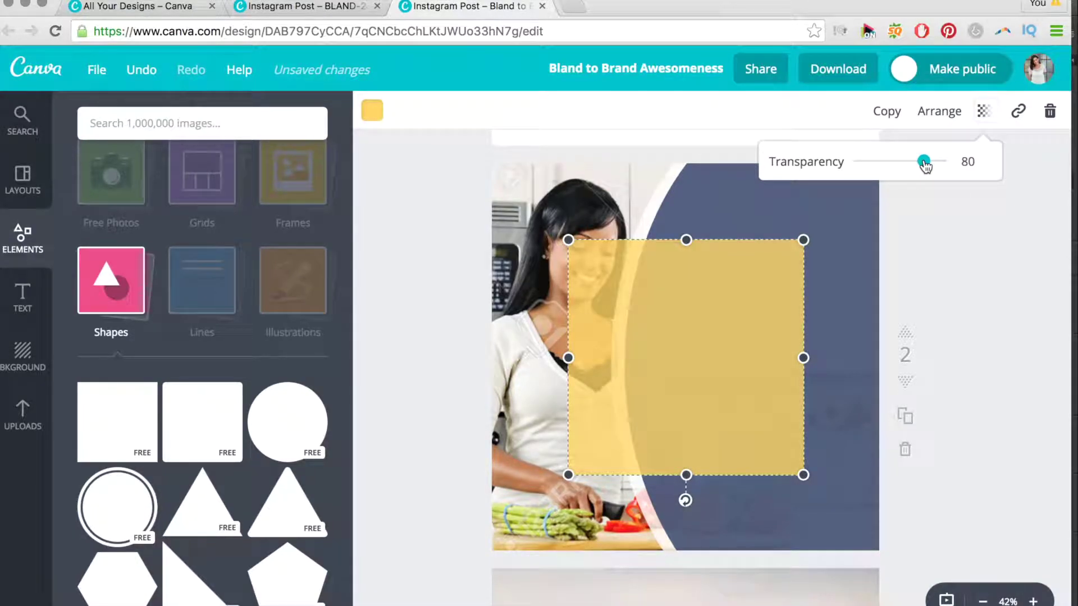
- Check the overlay colour in the BLAND-2-BRAND design and recolour the square with the mint green document colour
{"action": "left_click", "coordinate": [380, 123]}
{"action": "left_click", "coordinate": [311, 7]}
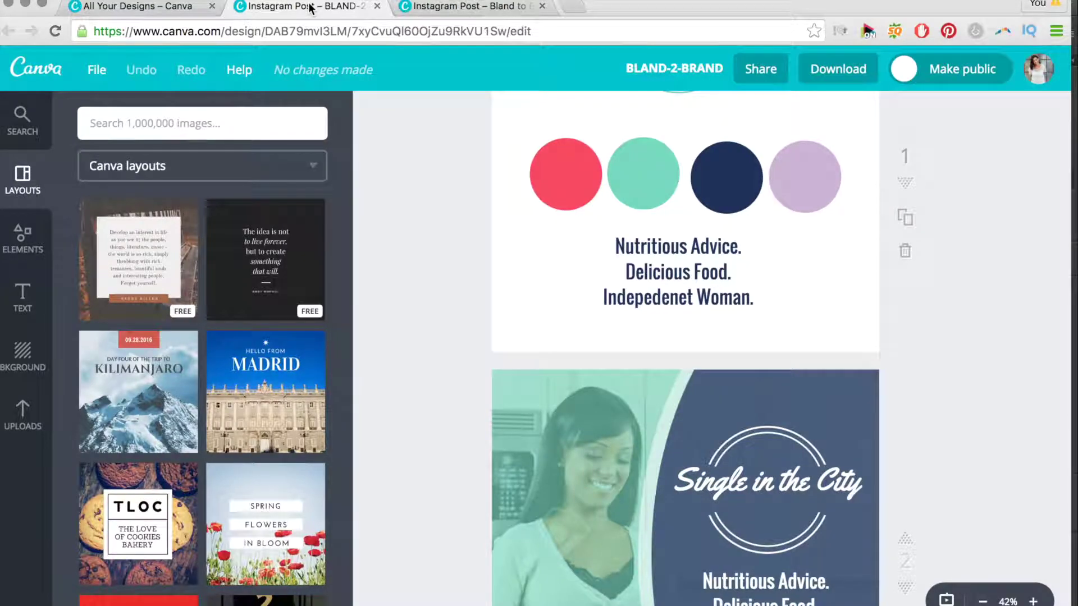
{"action": "left_click", "coordinate": [432, 9]}
{"action": "left_click", "coordinate": [448, 169]}
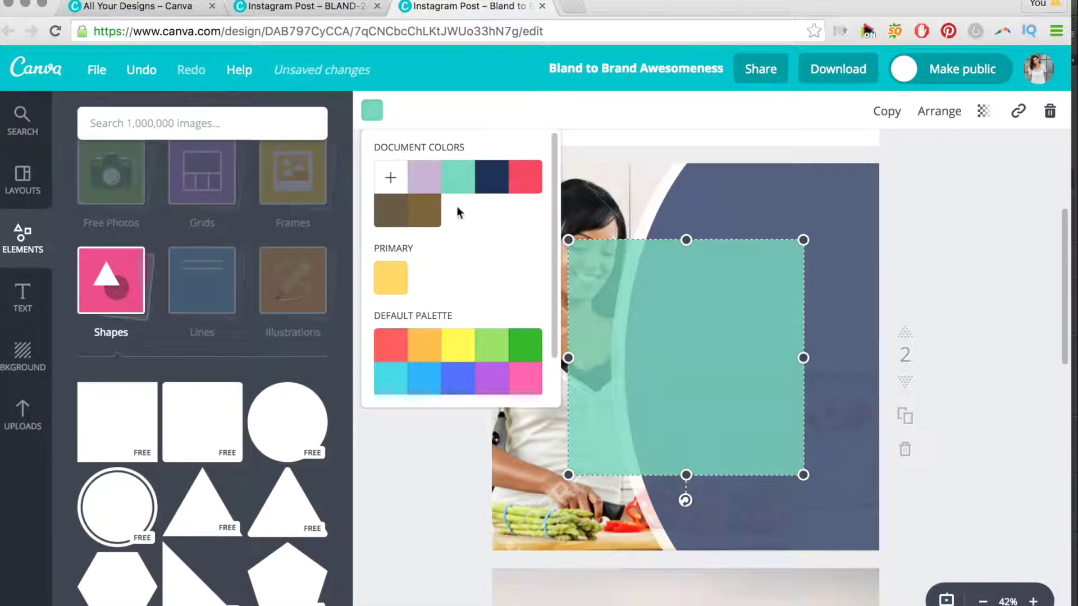
{"action": "left_click", "coordinate": [428, 434]}
- Align the green square to page 2's upper-left corner, send it behind both ovals and enlarge it to cover the whole page
{"action": "left_click_drag", "start_coordinate": [606, 403], "coordinate": [511, 316]}
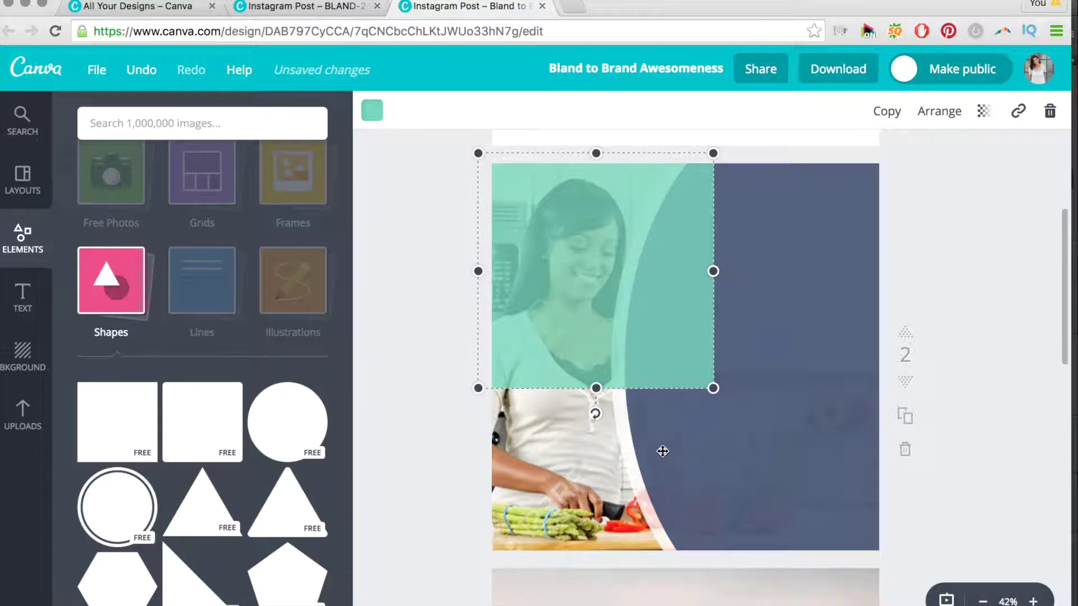
{"action": "left_click", "coordinate": [943, 112]}
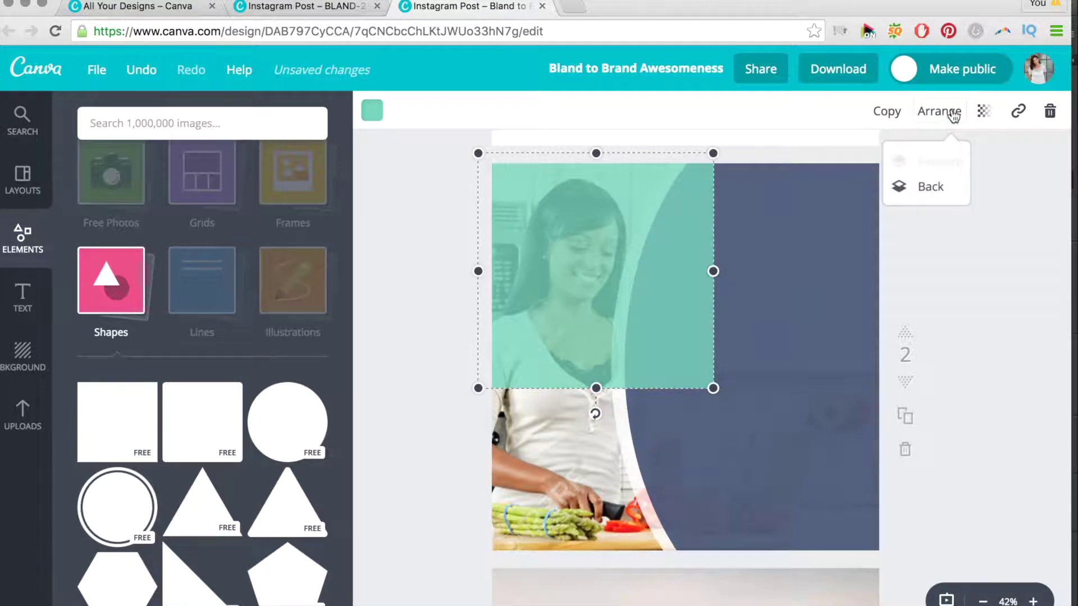
{"action": "left_click", "coordinate": [930, 187]}
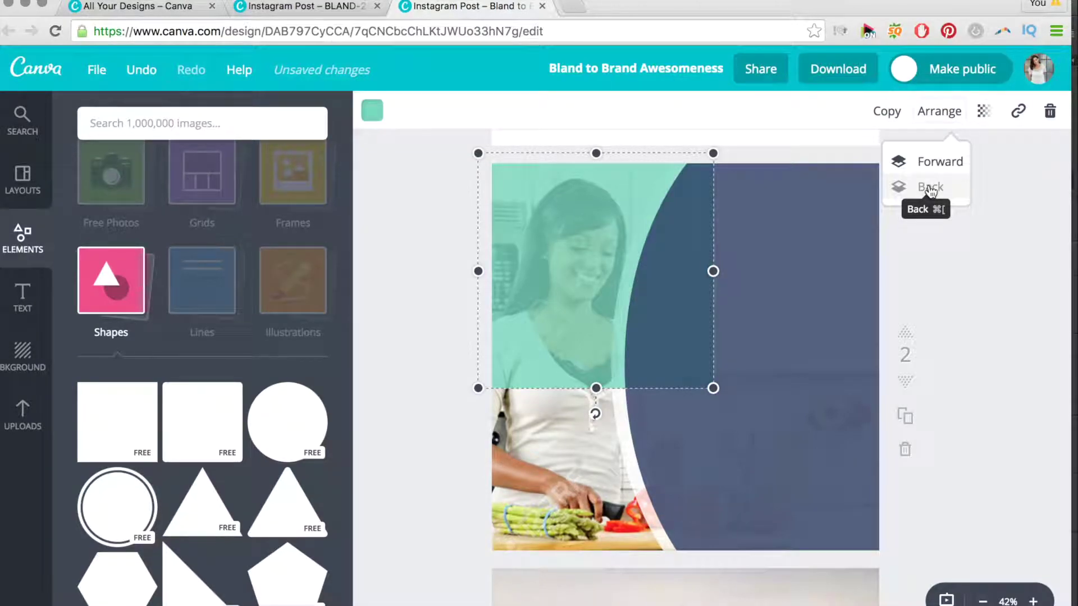
{"action": "left_click", "coordinate": [930, 190]}
{"action": "left_click_drag", "start_coordinate": [713, 386], "coordinate": [916, 541]}
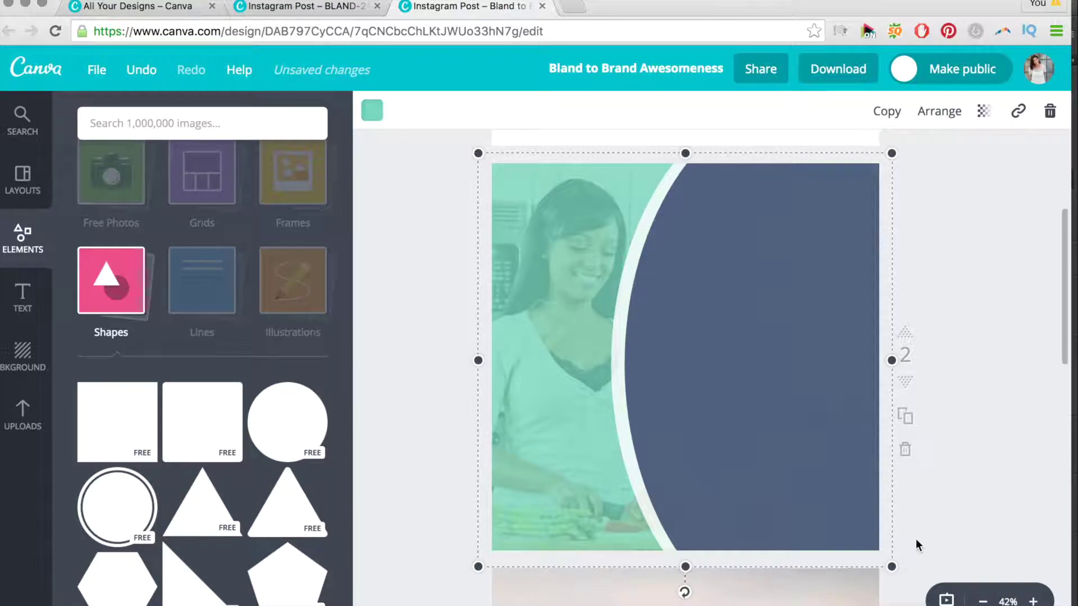
{"action": "left_click", "coordinate": [969, 404]}
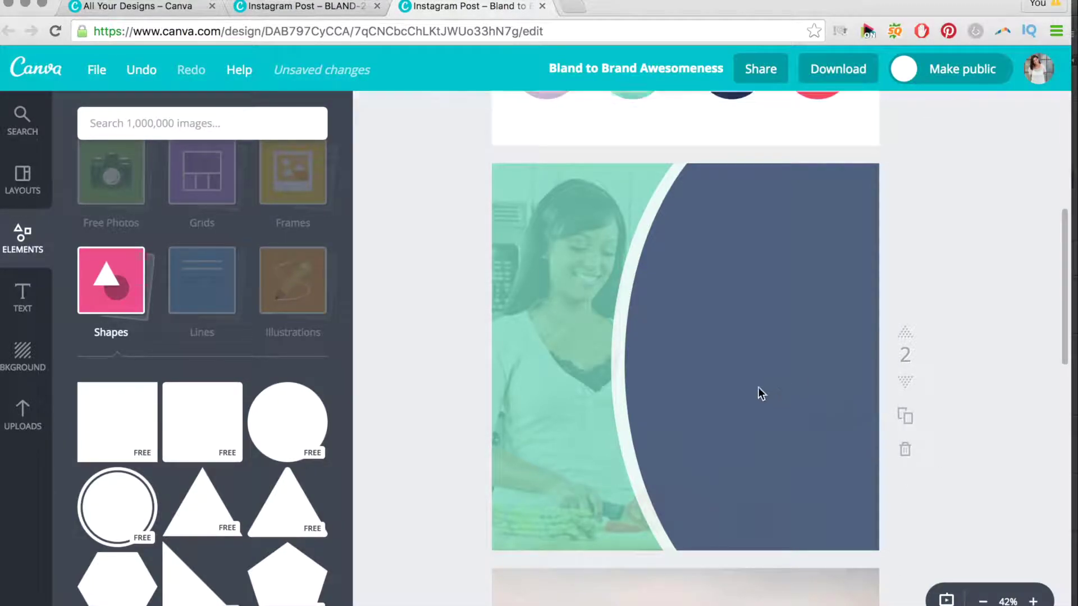
- Set the transparency of the navy oval on page 2 to 70
{"action": "left_click", "coordinate": [770, 358]}
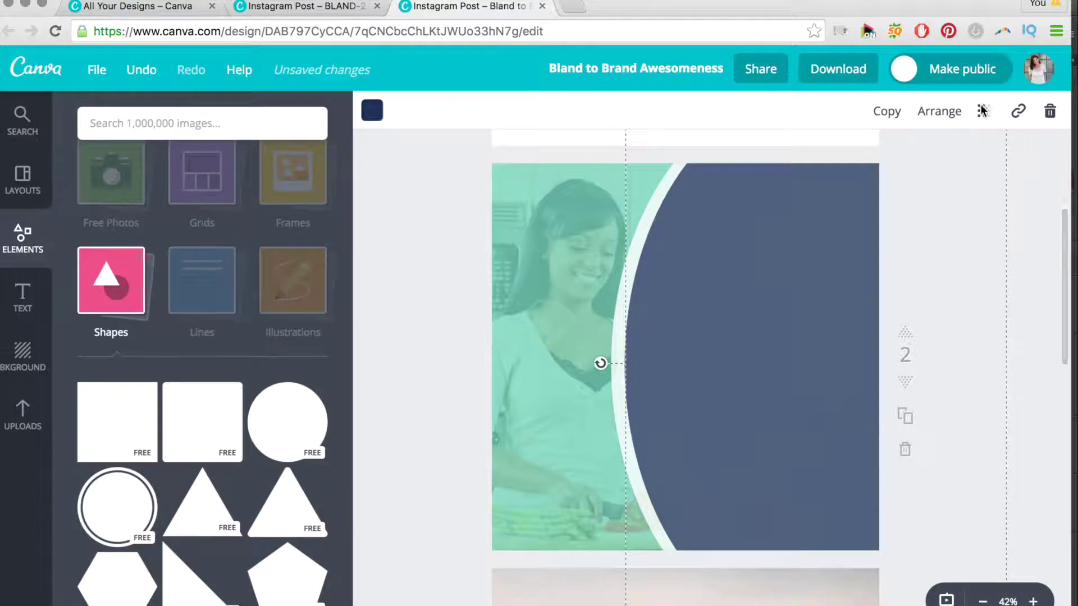
{"action": "left_click", "coordinate": [986, 109]}
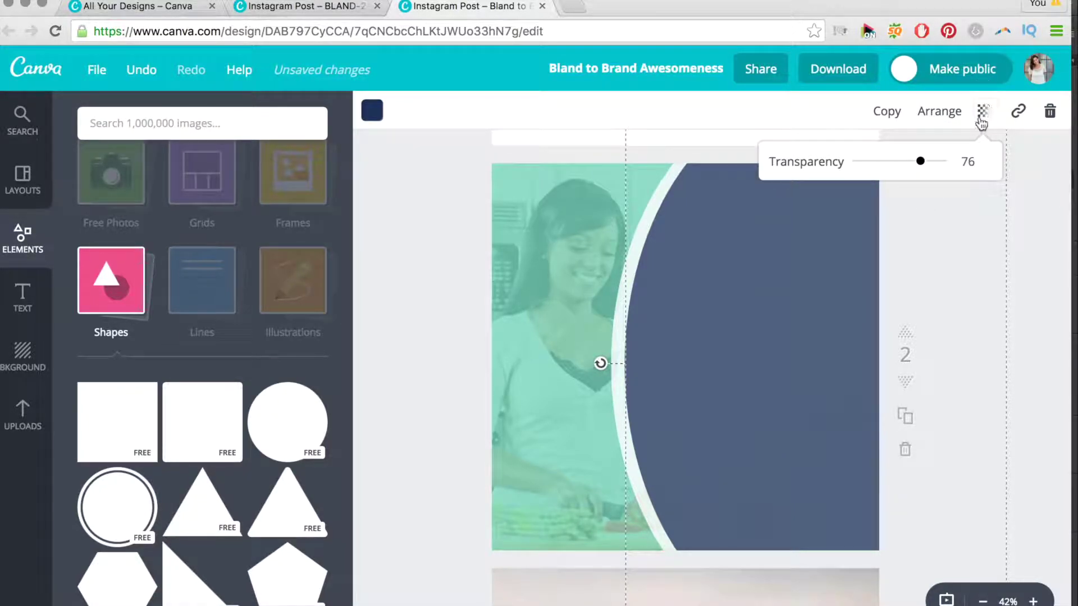
{"action": "mouse_move", "coordinate": [920, 161]}
{"action": "left_mouse_down"}
{"action": "mouse_move", "coordinate": [900, 164]}
{"action": "mouse_move", "coordinate": [916, 163]}
{"action": "left_mouse_up"}
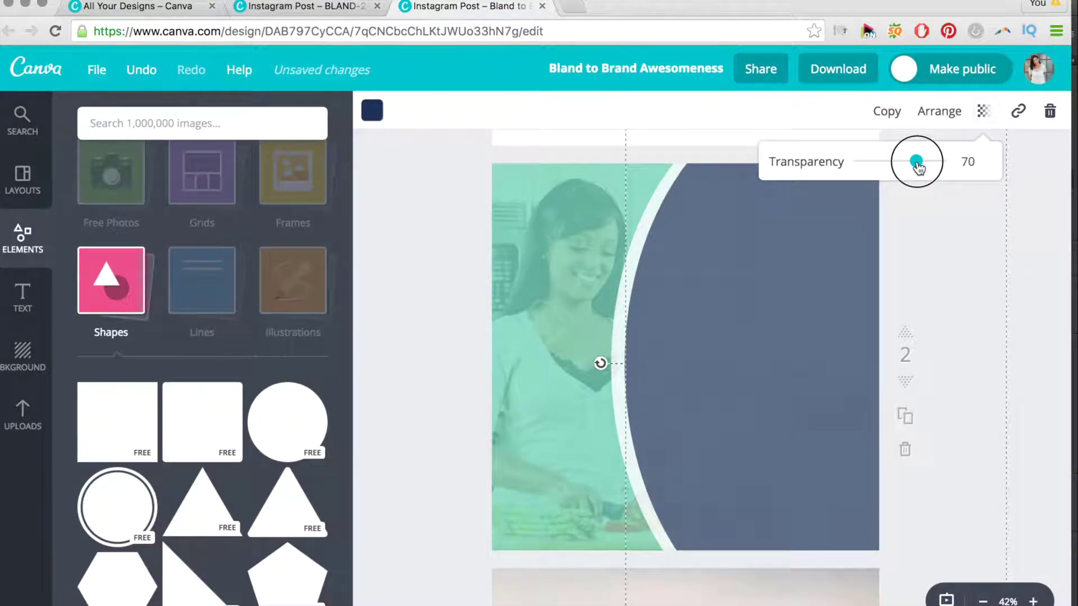
{"action": "left_click", "coordinate": [460, 276]}
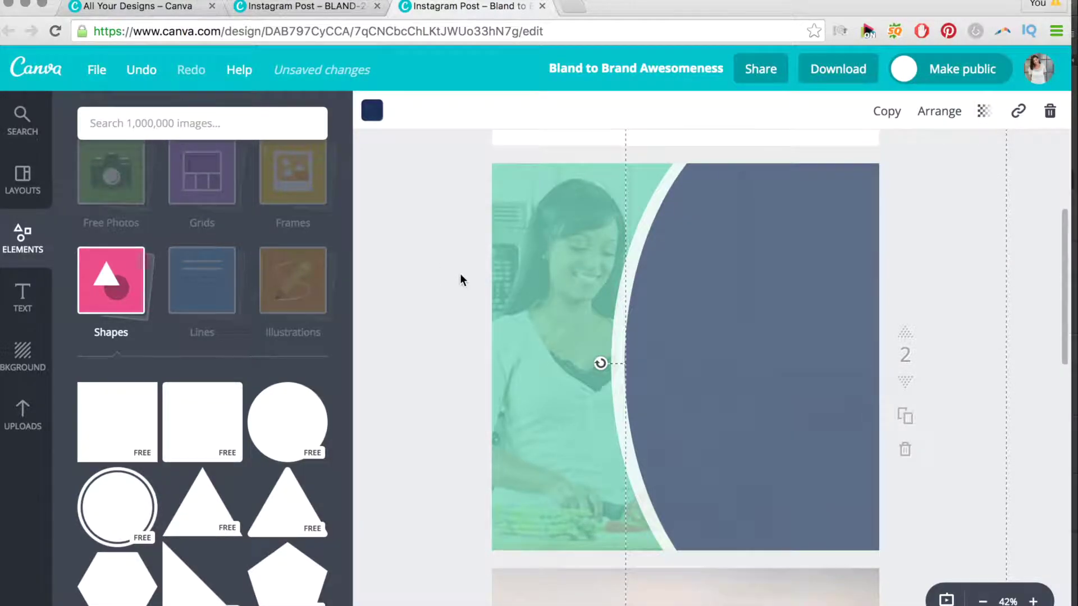
- Duplicate the white and navy ovals from page 2 together and place the copies over the right part of page 3, beside the ice cream cone
{"action": "scroll", "coordinate": [422, 295], "scroll_direction": "down", "scroll_amount": 3}
{"action": "left_click", "coordinate": [728, 362]}
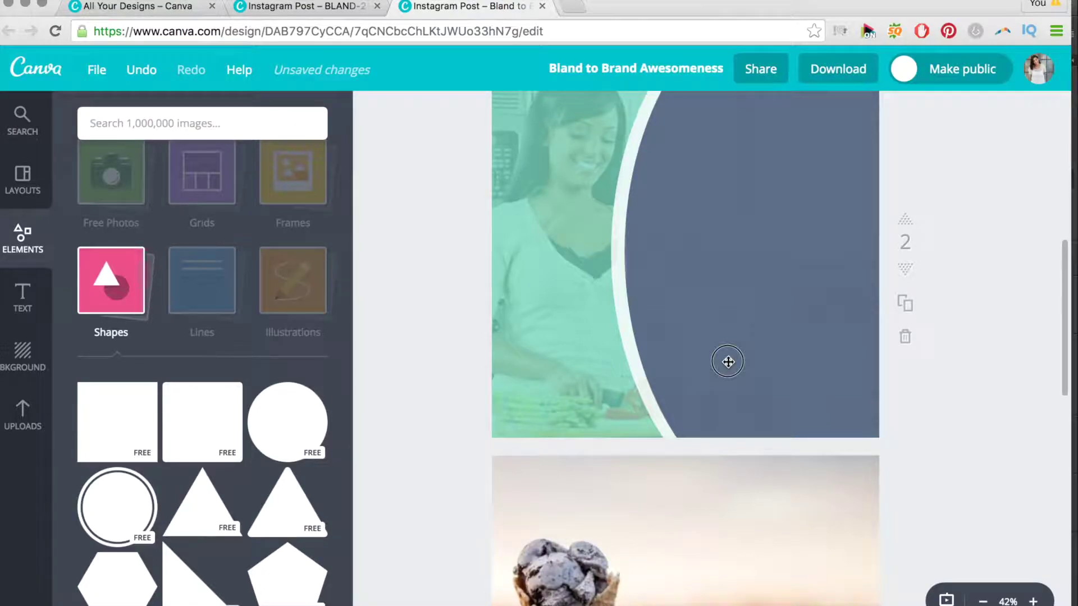
{"action": "left_click", "coordinate": [657, 356]}
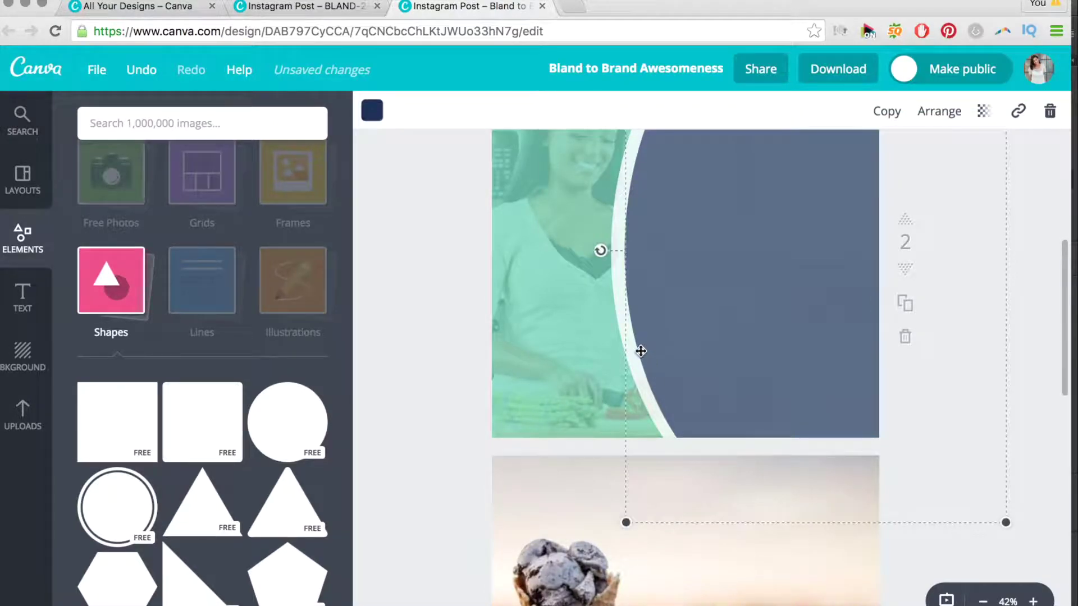
{"action": "left_click", "coordinate": [616, 302], "text": "shift"}
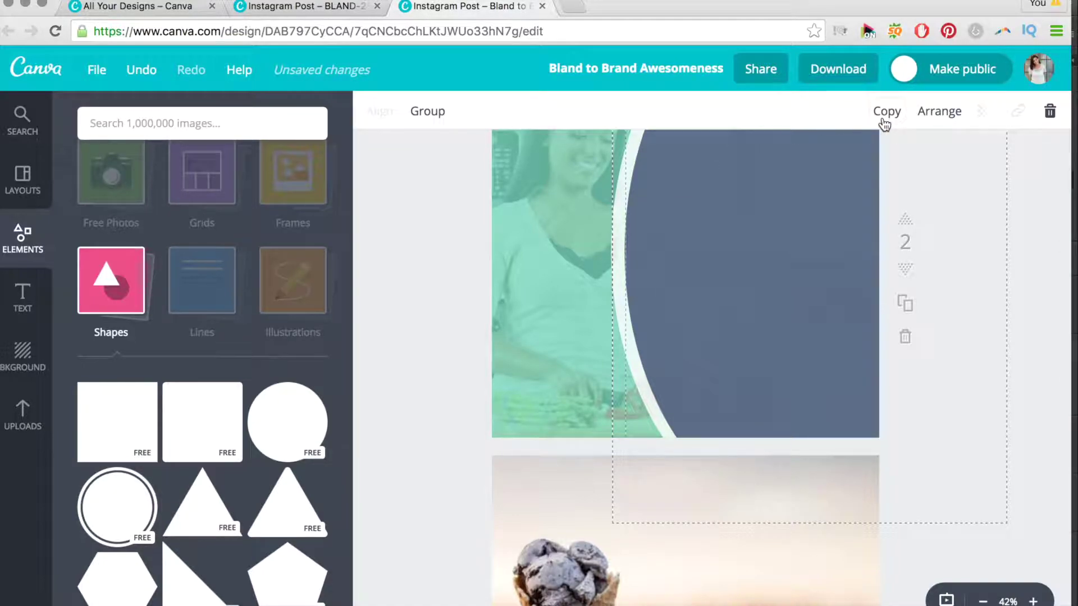
{"action": "left_click_drag", "start_coordinate": [642, 429], "coordinate": [551, 510]}
{"action": "scroll", "coordinate": [467, 497], "scroll_direction": "down", "scroll_amount": 3}
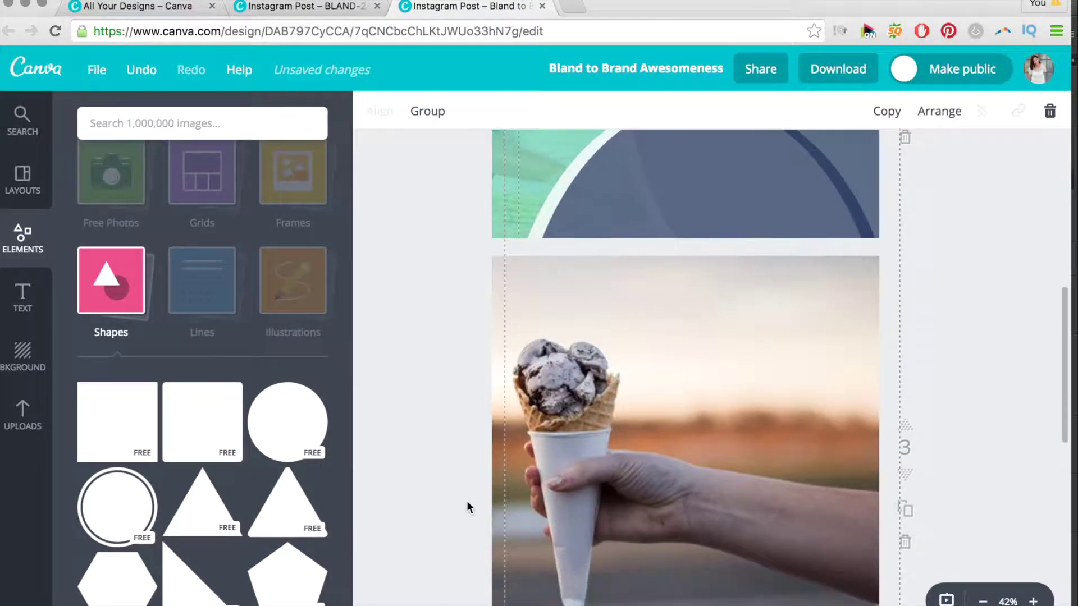
{"action": "left_click_drag", "start_coordinate": [593, 210], "coordinate": [582, 365]}
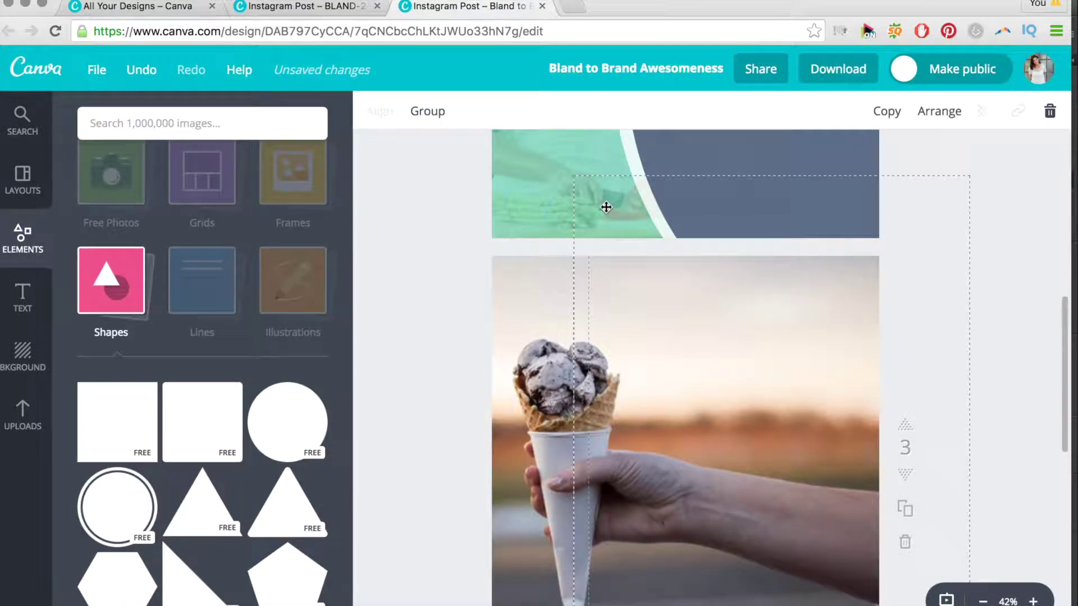
{"action": "left_click_drag", "start_coordinate": [606, 207], "coordinate": [600, 313]}
{"action": "left_click_drag", "start_coordinate": [641, 374], "coordinate": [685, 377]}
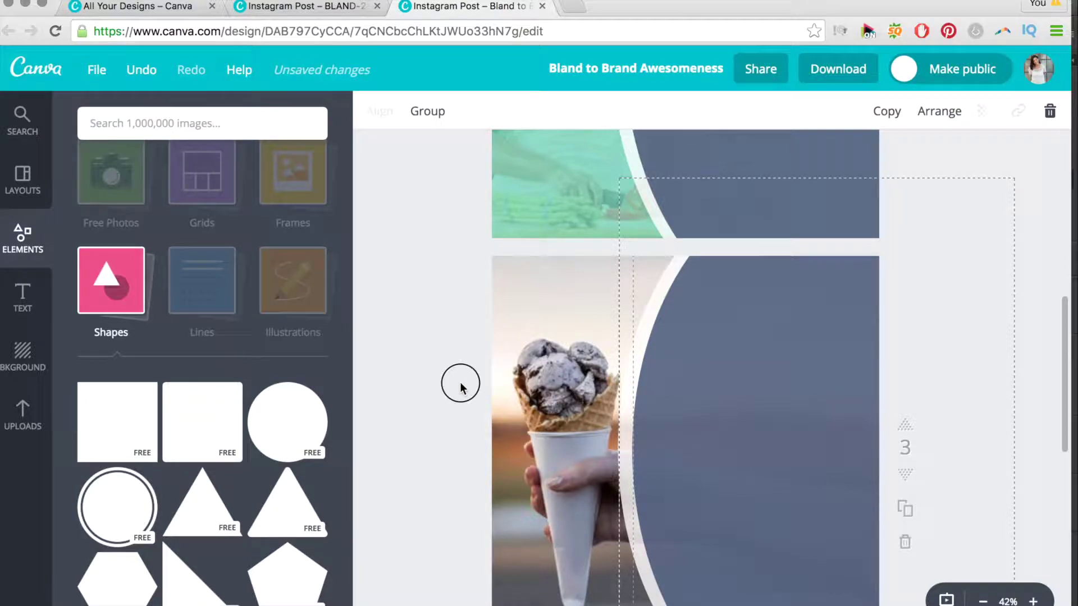
{"action": "left_click", "coordinate": [583, 218]}
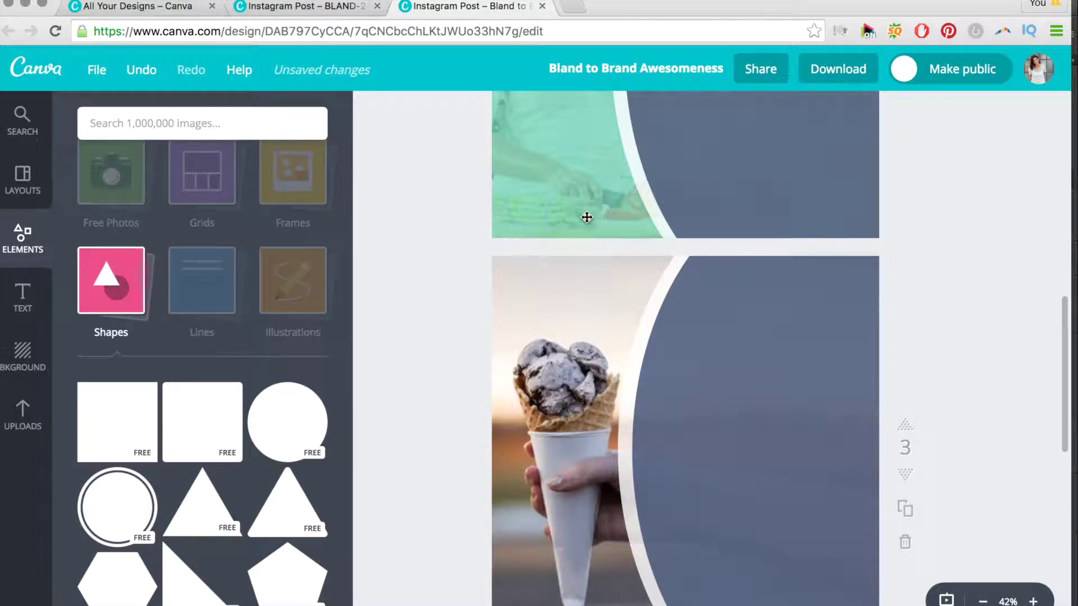
{"action": "left_click", "coordinate": [645, 198], "text": "shift"}
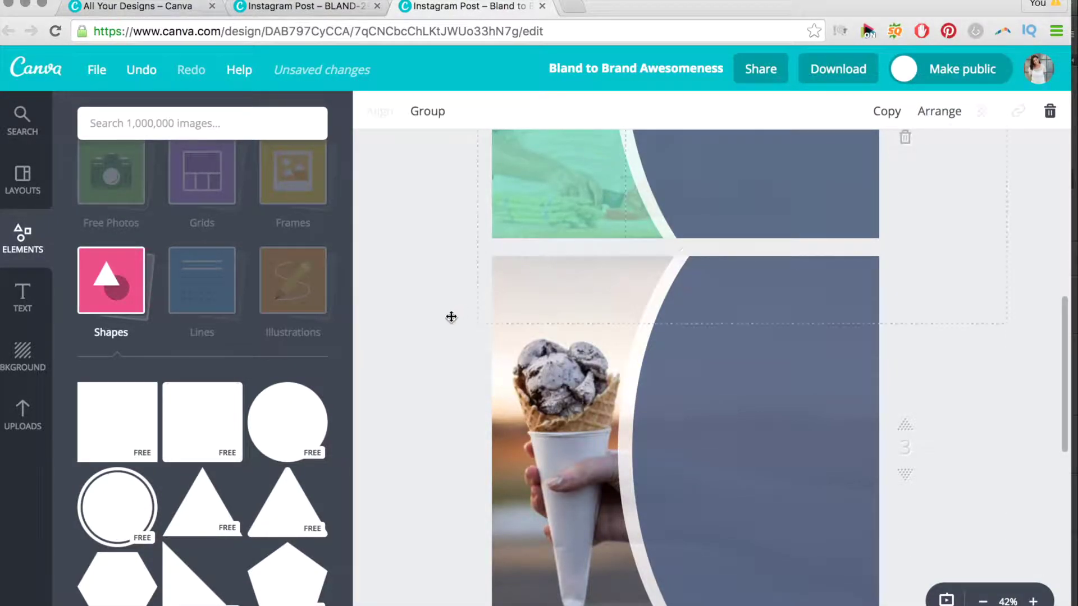
{"action": "left_click", "coordinate": [445, 392]}
- Move the white and navy ovals together from page 3 to page 4, covering the right part of the lychee photo
{"action": "scroll", "coordinate": [705, 438], "scroll_direction": "down", "scroll_amount": 4}
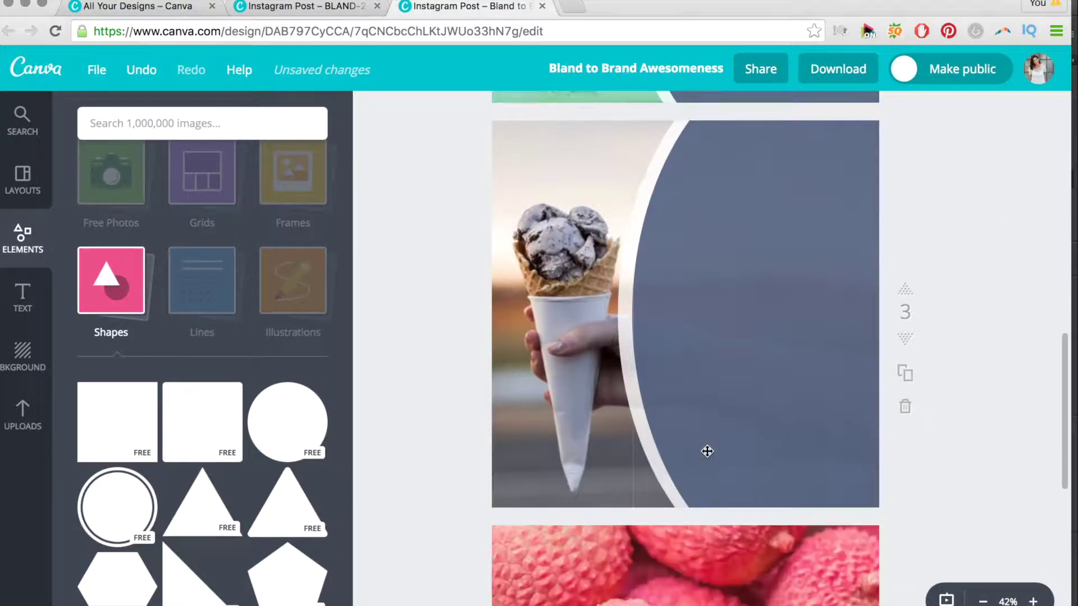
{"action": "left_click_drag", "start_coordinate": [704, 331], "coordinate": [679, 600]}
{"action": "left_click_drag", "start_coordinate": [667, 403], "coordinate": [660, 242]}
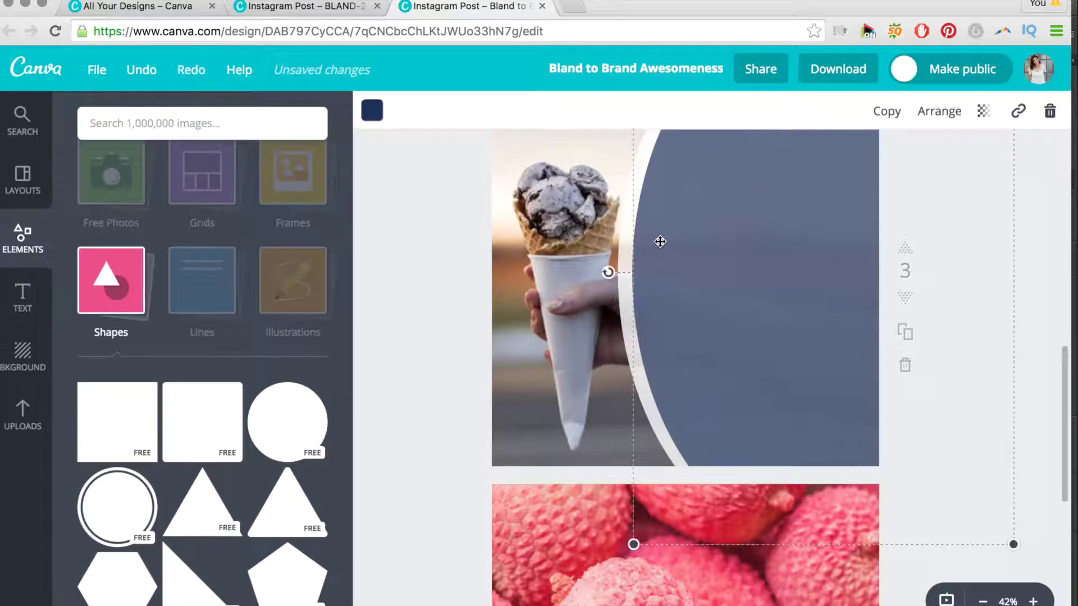
{"action": "left_click", "coordinate": [620, 293], "text": "shift"}
{"action": "left_click_drag", "start_coordinate": [659, 296], "coordinate": [633, 589]}
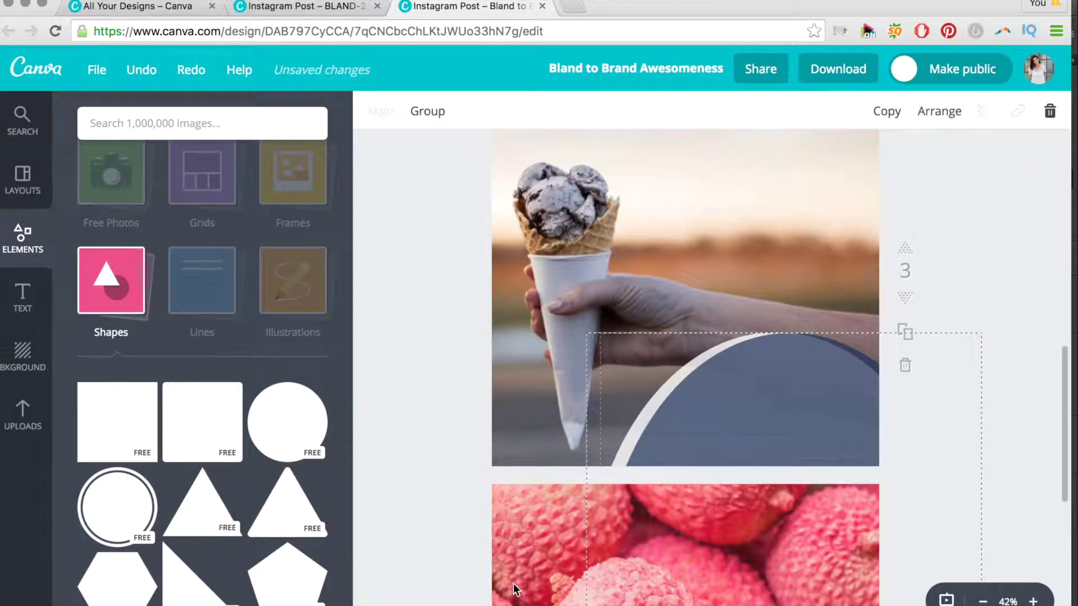
{"action": "scroll", "coordinate": [504, 586], "scroll_direction": "down", "scroll_amount": 5}
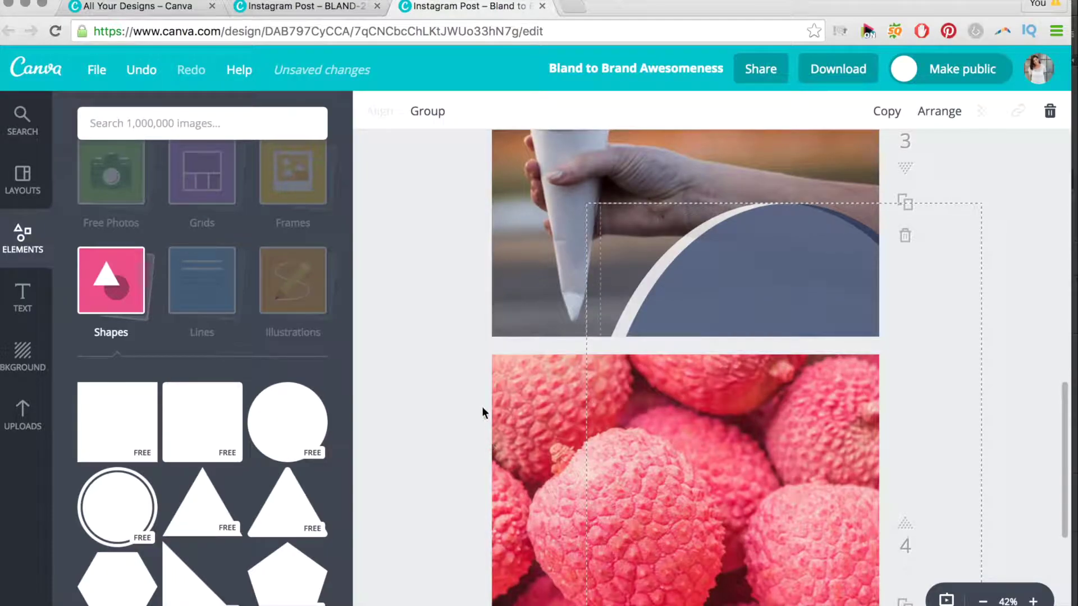
{"action": "scroll", "coordinate": [481, 404], "scroll_direction": "down", "scroll_amount": 6}
{"action": "left_click_drag", "start_coordinate": [675, 144], "coordinate": [668, 326]}
{"action": "left_click_drag", "start_coordinate": [762, 360], "coordinate": [704, 351]}
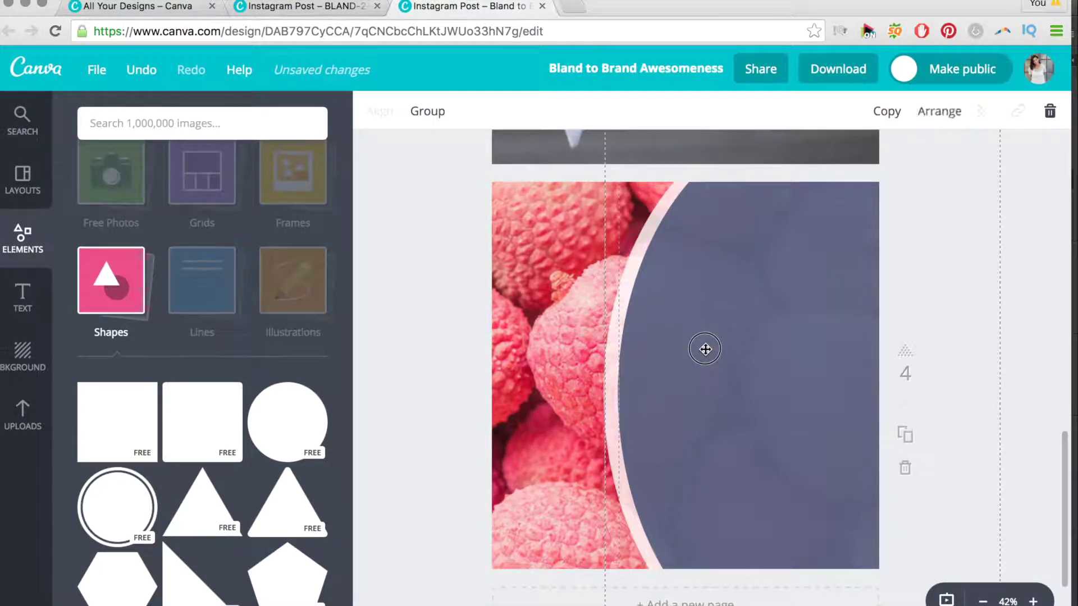
{"action": "left_click", "coordinate": [460, 319]}
{"action": "scroll", "coordinate": [470, 285], "scroll_direction": "up", "scroll_amount": 6}
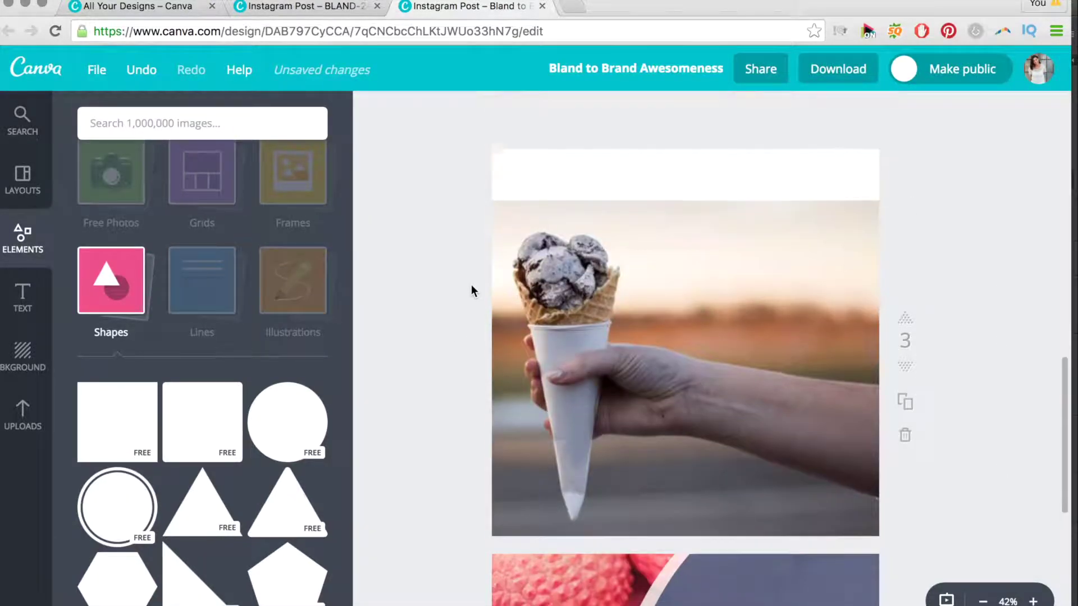
- Select the green square and the white and navy ovals on page 2 together and duplicate them
{"action": "scroll", "coordinate": [471, 285], "scroll_direction": "up", "scroll_amount": 5}
{"action": "left_click", "coordinate": [506, 320]}
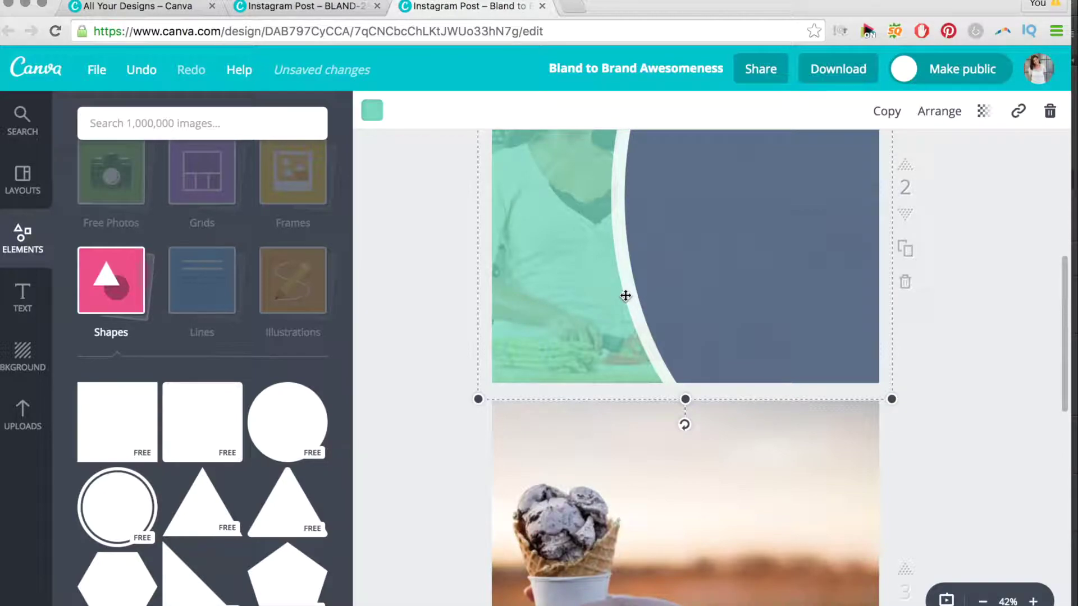
{"action": "left_click", "coordinate": [650, 298], "text": "shift"}
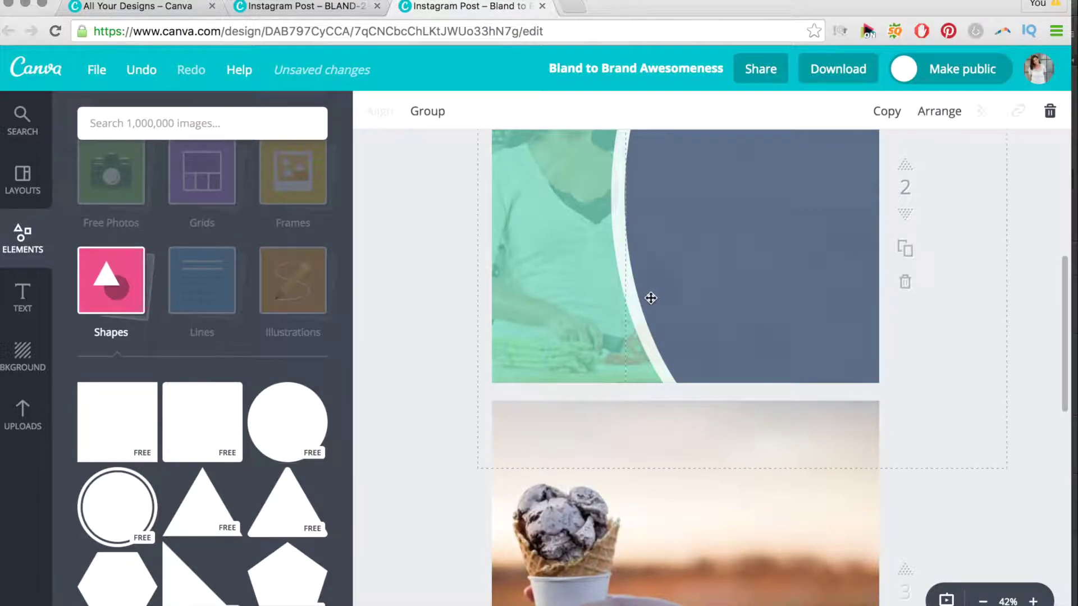
{"action": "left_click", "coordinate": [616, 209]}
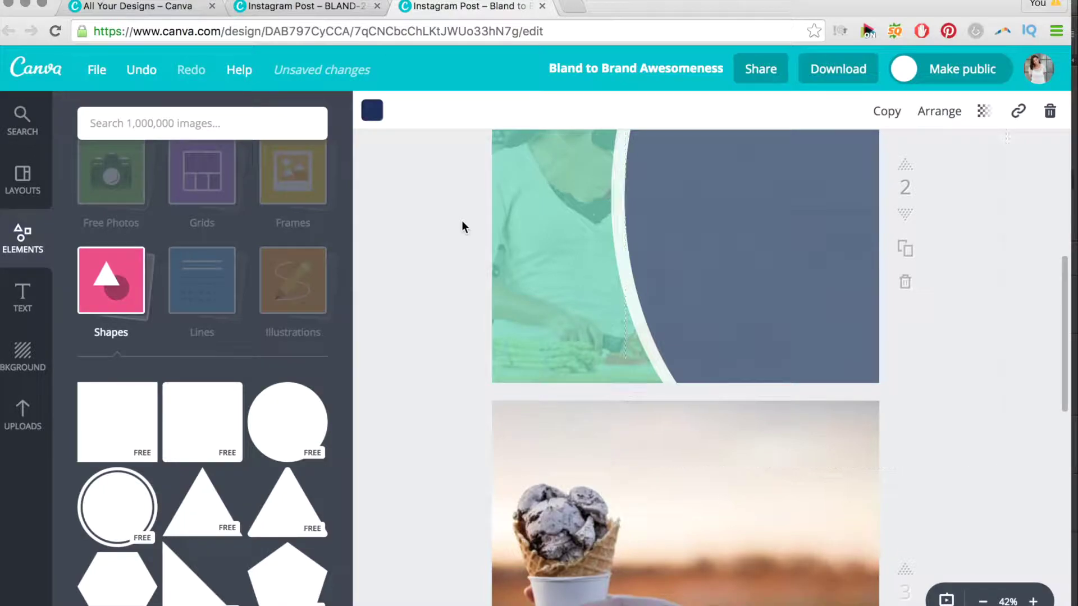
{"action": "scroll", "coordinate": [475, 202], "scroll_direction": "up", "scroll_amount": 2}
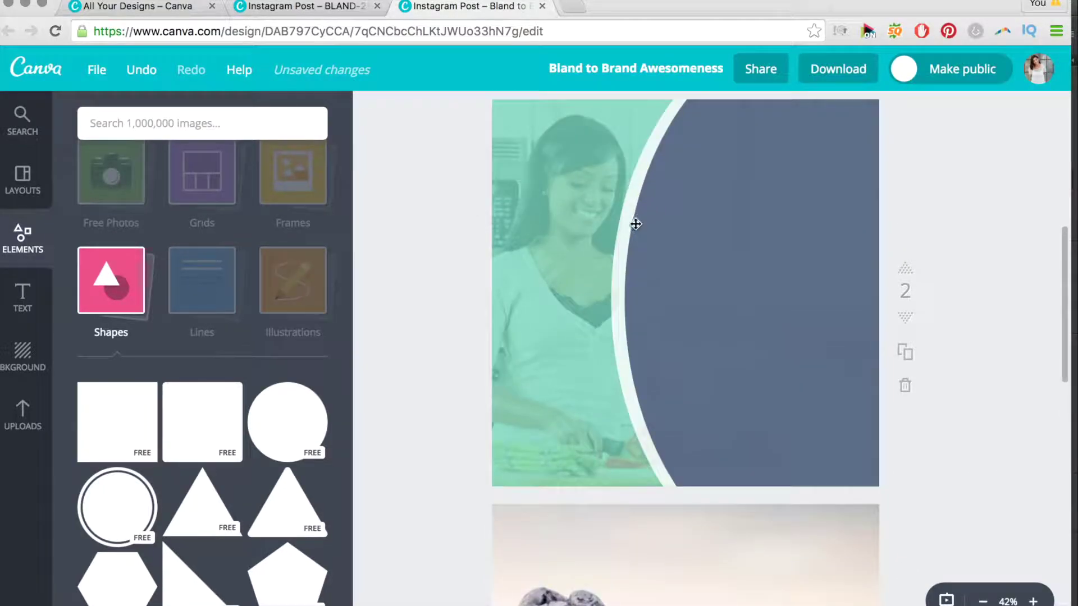
{"action": "left_click", "coordinate": [615, 253], "text": "shift"}
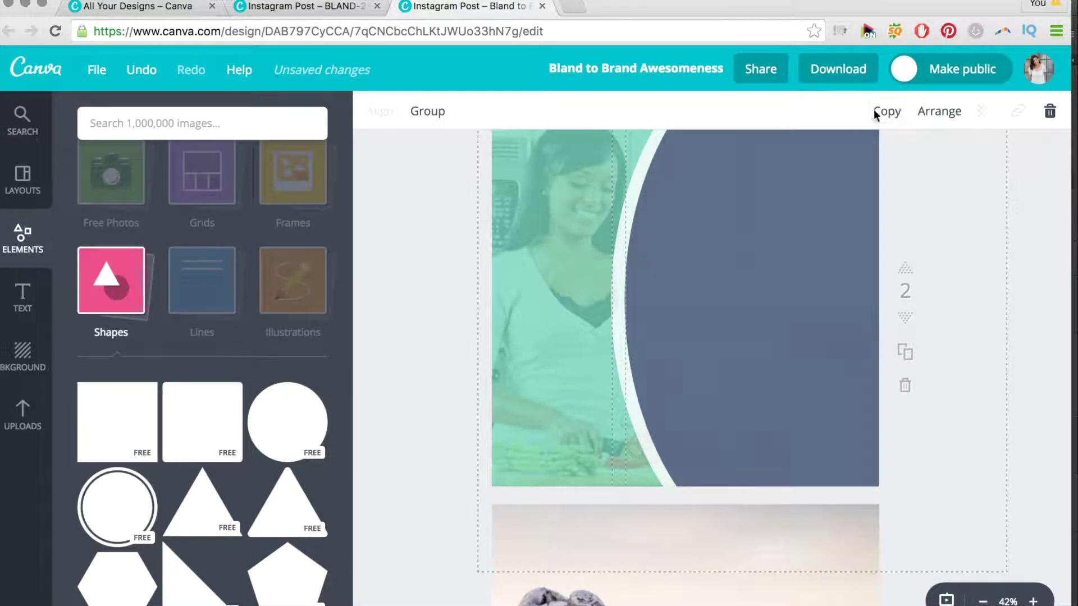
{"action": "left_click_drag", "start_coordinate": [607, 330], "coordinate": [618, 341]}
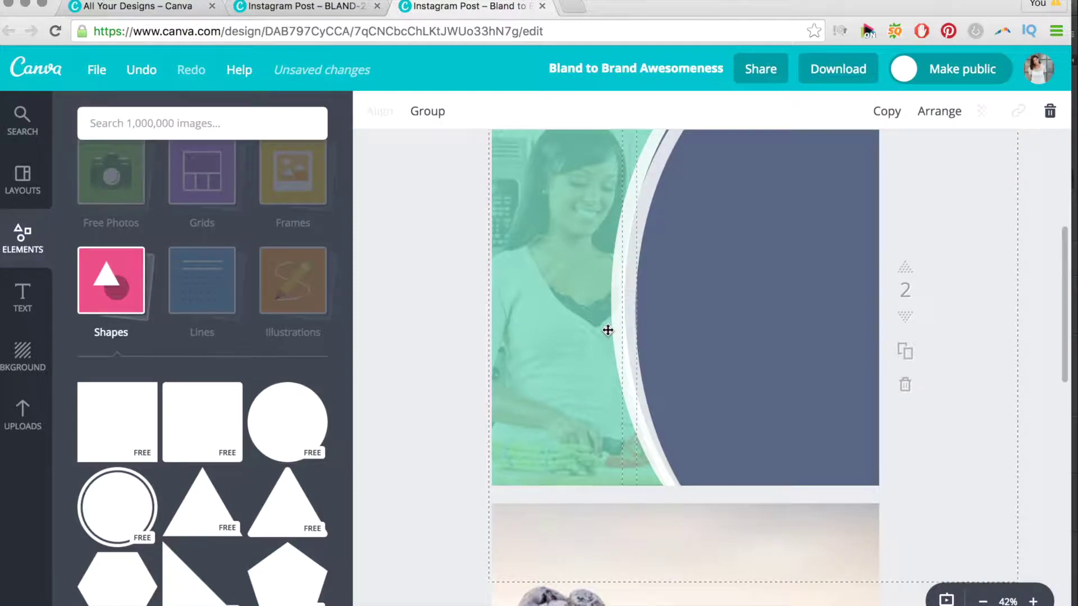
- Move the copied overlay shapes together onto page 3 so the green square covers the whole page and the ovals its right part
{"action": "scroll", "coordinate": [612, 333], "scroll_direction": "down", "scroll_amount": 4}
{"action": "left_click_drag", "start_coordinate": [715, 249], "coordinate": [644, 595]}
{"action": "scroll", "coordinate": [625, 513], "scroll_direction": "down", "scroll_amount": 3}
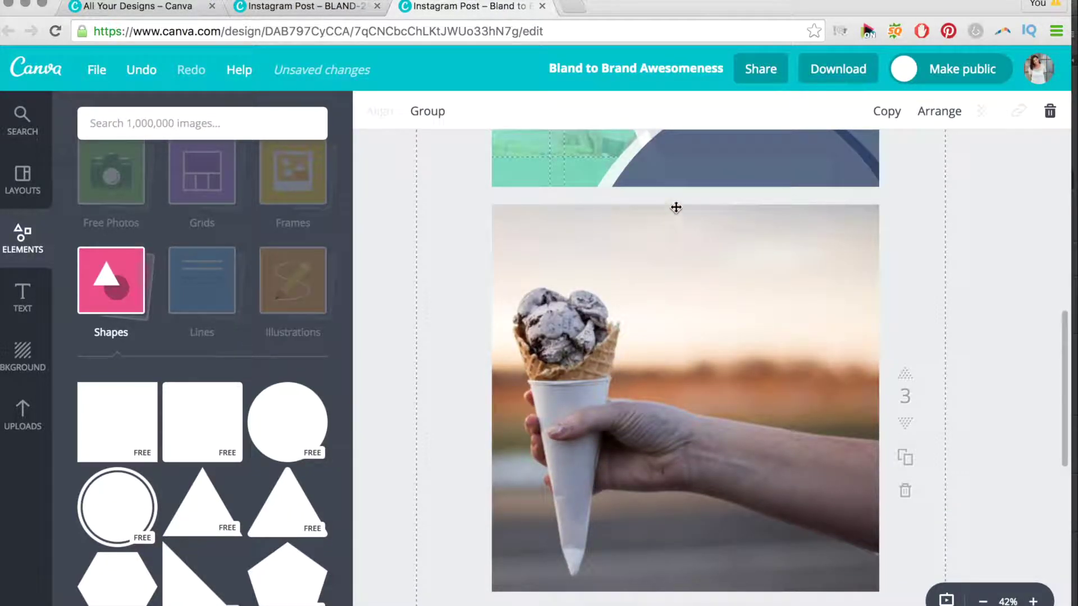
{"action": "left_click_drag", "start_coordinate": [675, 189], "coordinate": [668, 287]}
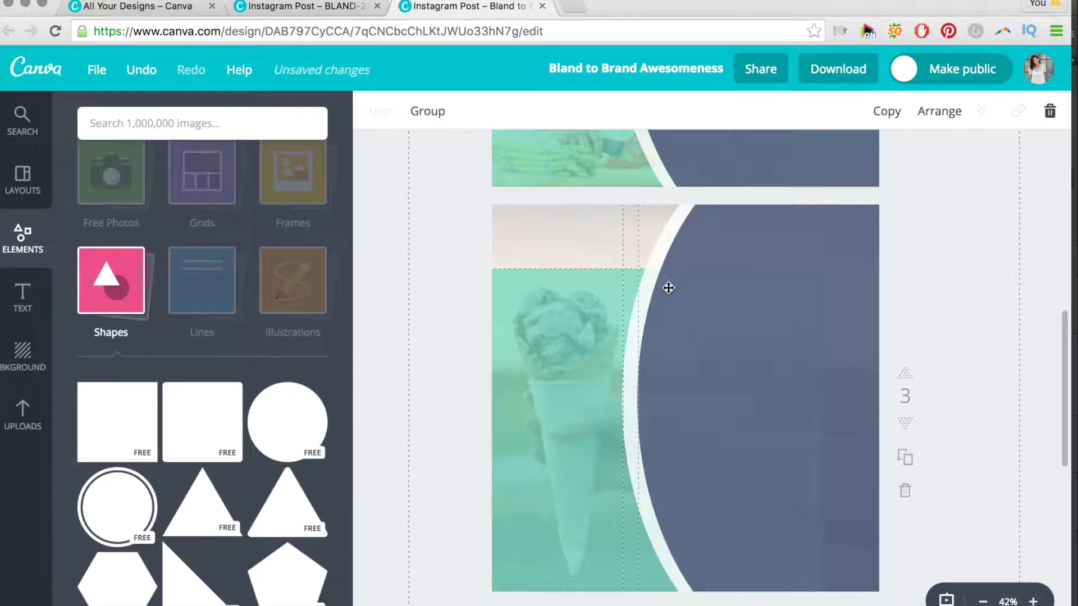
{"action": "left_click_drag", "start_coordinate": [700, 358], "coordinate": [716, 291]}
{"action": "left_click", "coordinate": [403, 335]}
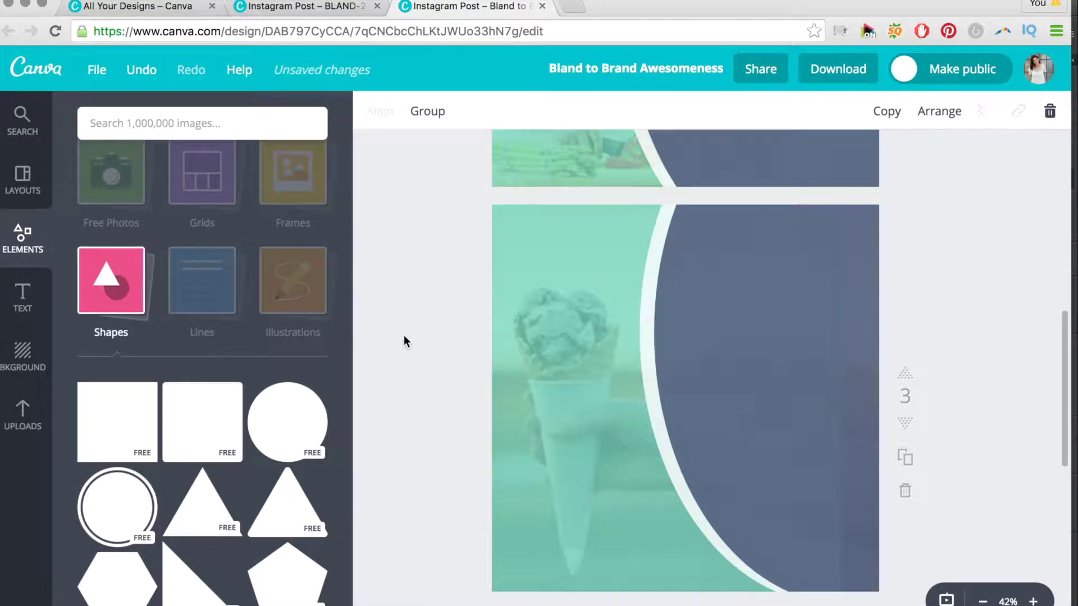
- Examine the overlay colours used on the lychee and ice cream pages of the BLAND-2-BRAND design
{"action": "scroll", "coordinate": [531, 353], "scroll_direction": "up", "scroll_amount": 3}
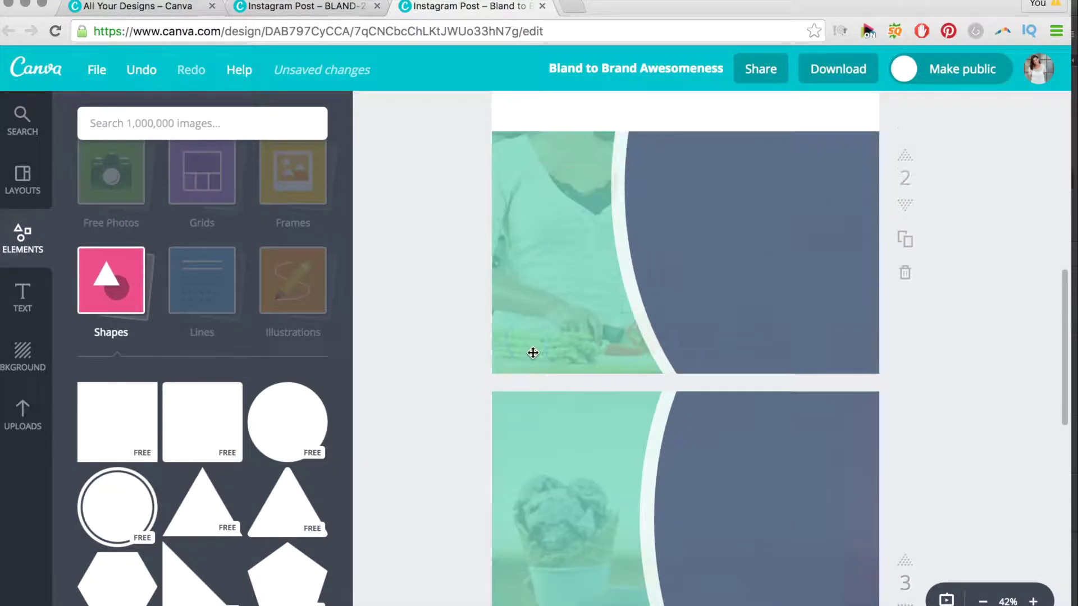
{"action": "scroll", "coordinate": [533, 352], "scroll_direction": "down", "scroll_amount": 3}
{"action": "scroll", "coordinate": [532, 353], "scroll_direction": "down", "scroll_amount": 1}
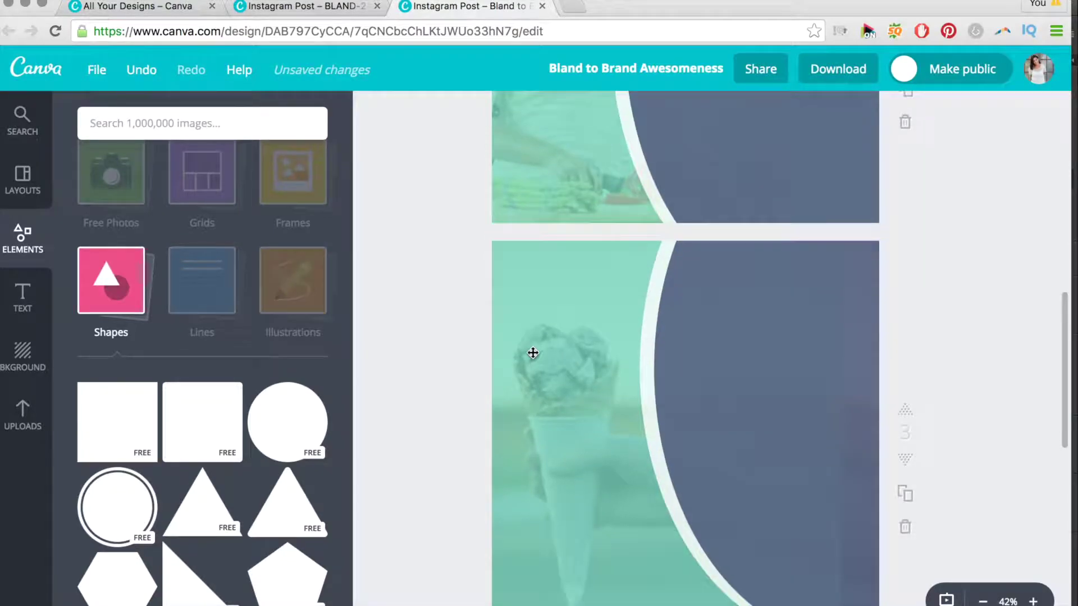
{"action": "left_click", "coordinate": [337, 5]}
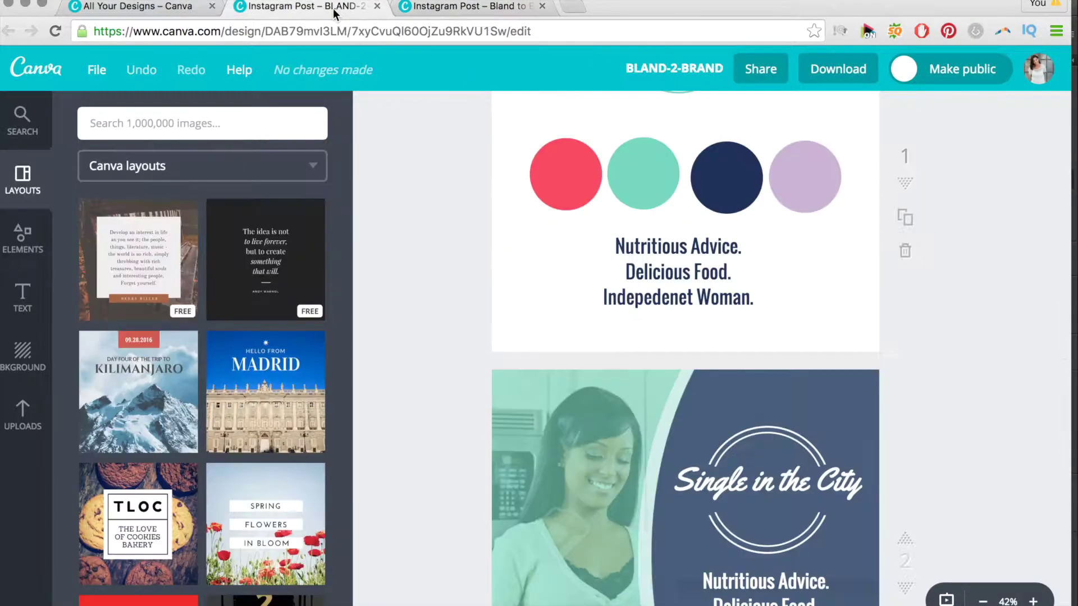
{"action": "scroll", "coordinate": [523, 358], "scroll_direction": "down", "scroll_amount": 3}
{"action": "scroll", "coordinate": [523, 361], "scroll_direction": "down", "scroll_amount": 10}
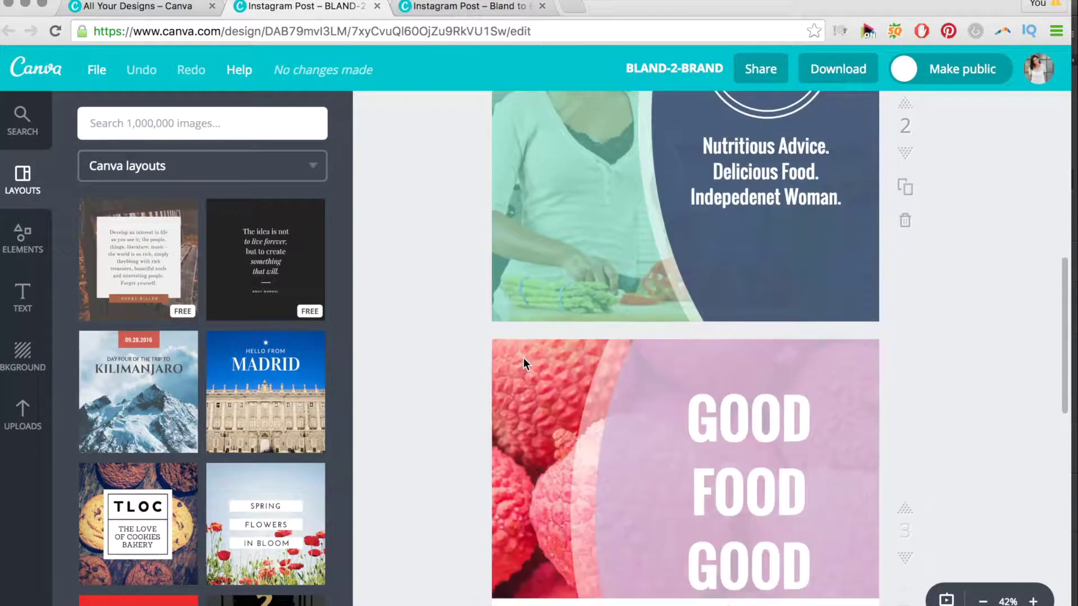
{"action": "scroll", "coordinate": [523, 358], "scroll_direction": "down", "scroll_amount": 4}
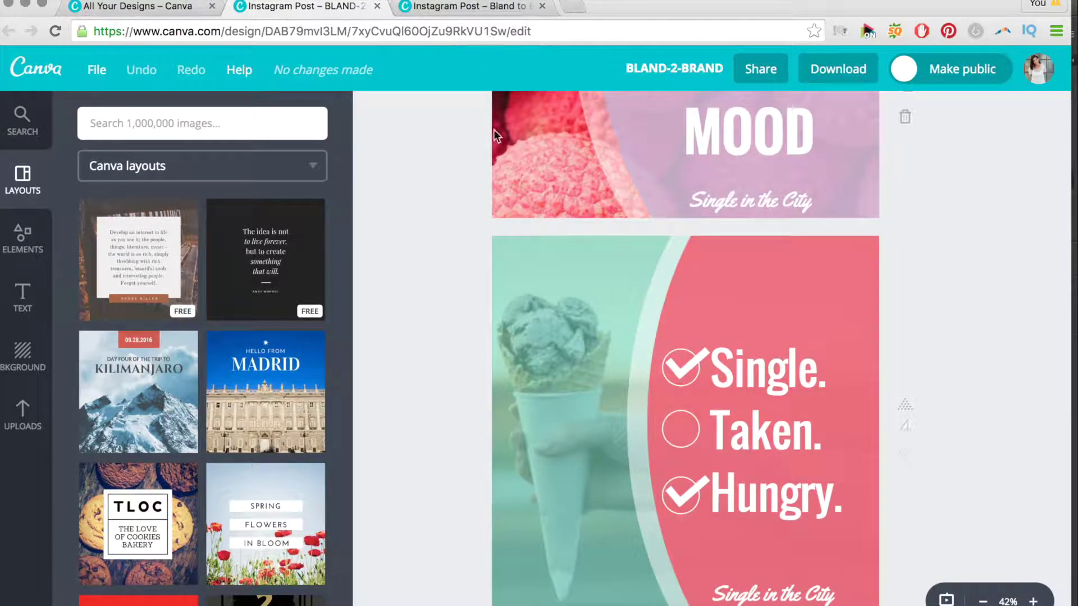
{"action": "left_click", "coordinate": [427, 8]}
- Recolour the navy oval on page 3 with the coral red from the document colours
{"action": "left_click", "coordinate": [453, 357]}
{"action": "left_click", "coordinate": [678, 286]}
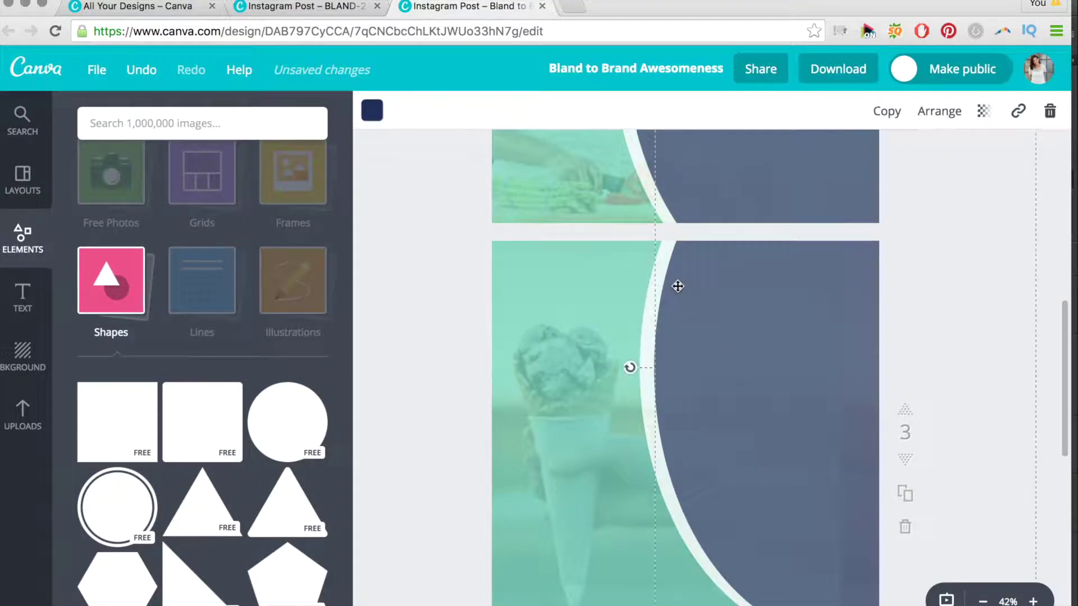
{"action": "left_click", "coordinate": [373, 110]}
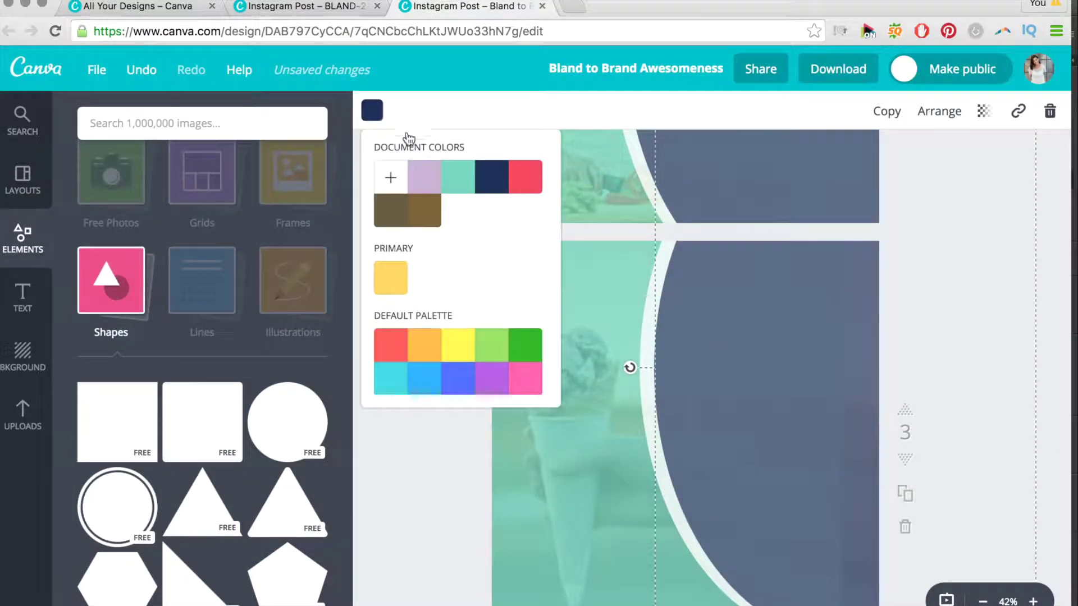
{"action": "left_click", "coordinate": [517, 188]}
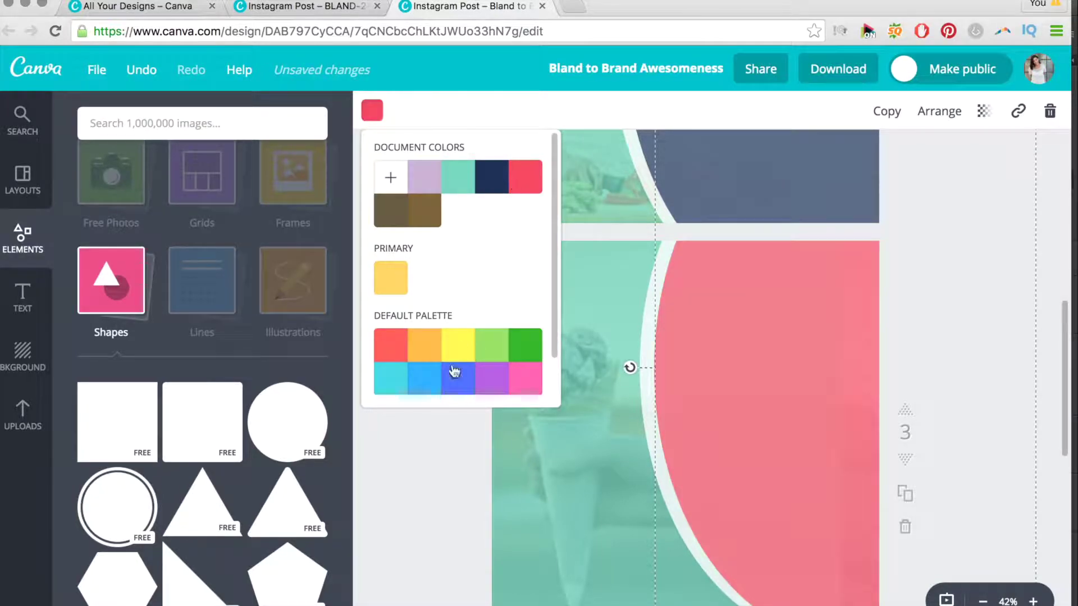
{"action": "left_click", "coordinate": [431, 494]}
{"action": "scroll", "coordinate": [493, 178], "scroll_direction": "up", "scroll_amount": 2}
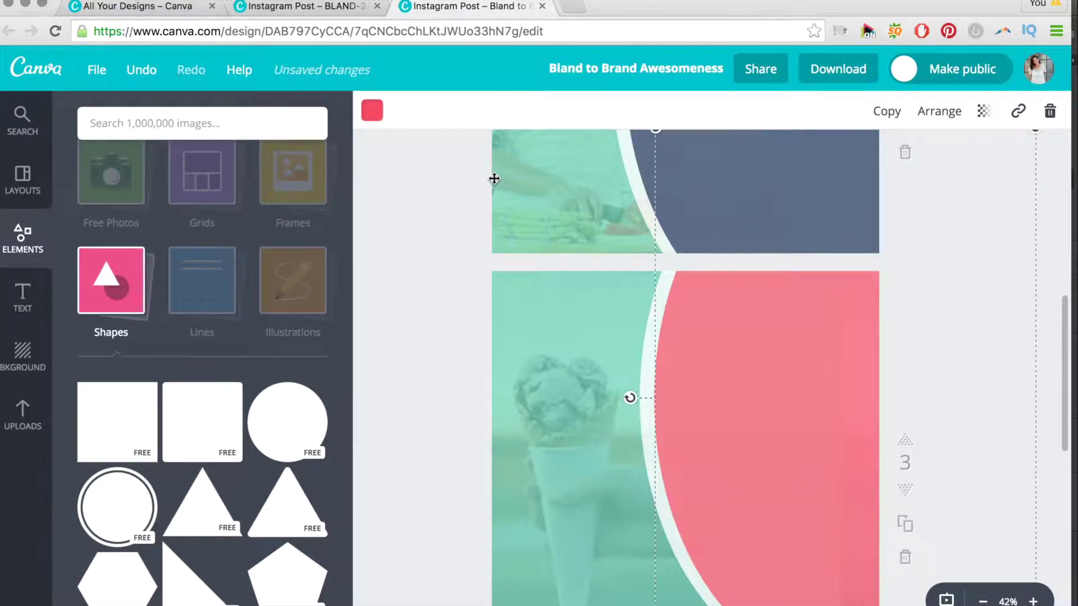
- Check the lychee page in the BLAND-2-BRAND design and recolour the navy oval on page 4 with the document's light purple
{"action": "left_click", "coordinate": [342, 4]}
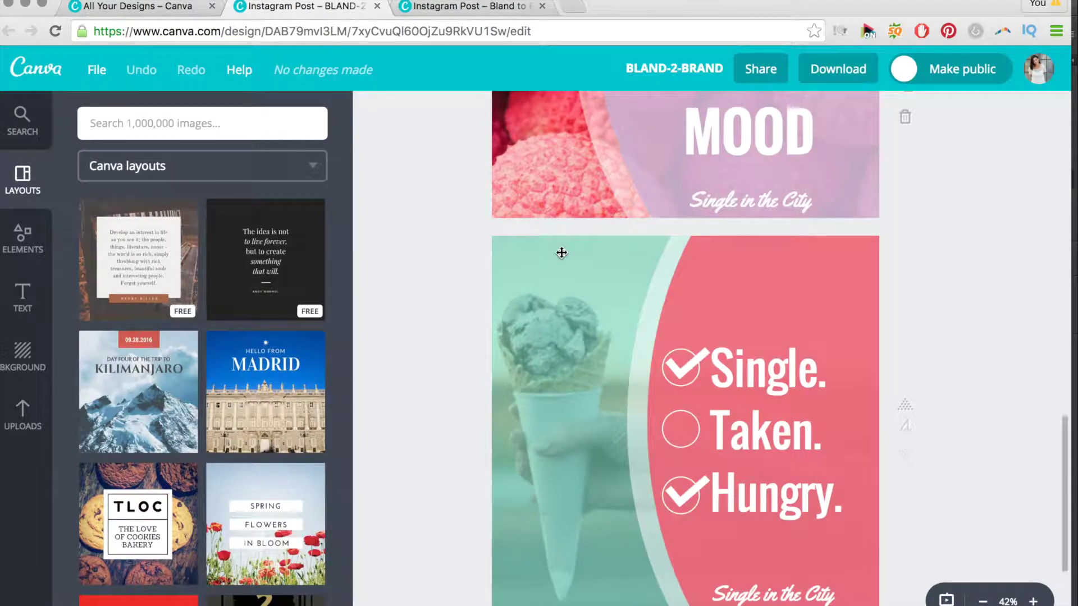
{"action": "scroll", "coordinate": [560, 251], "scroll_direction": "down", "scroll_amount": 2}
{"action": "scroll", "coordinate": [562, 253], "scroll_direction": "up", "scroll_amount": 2}
{"action": "scroll", "coordinate": [561, 253], "scroll_direction": "down", "scroll_amount": 1}
{"action": "scroll", "coordinate": [565, 361], "scroll_direction": "up", "scroll_amount": 3}
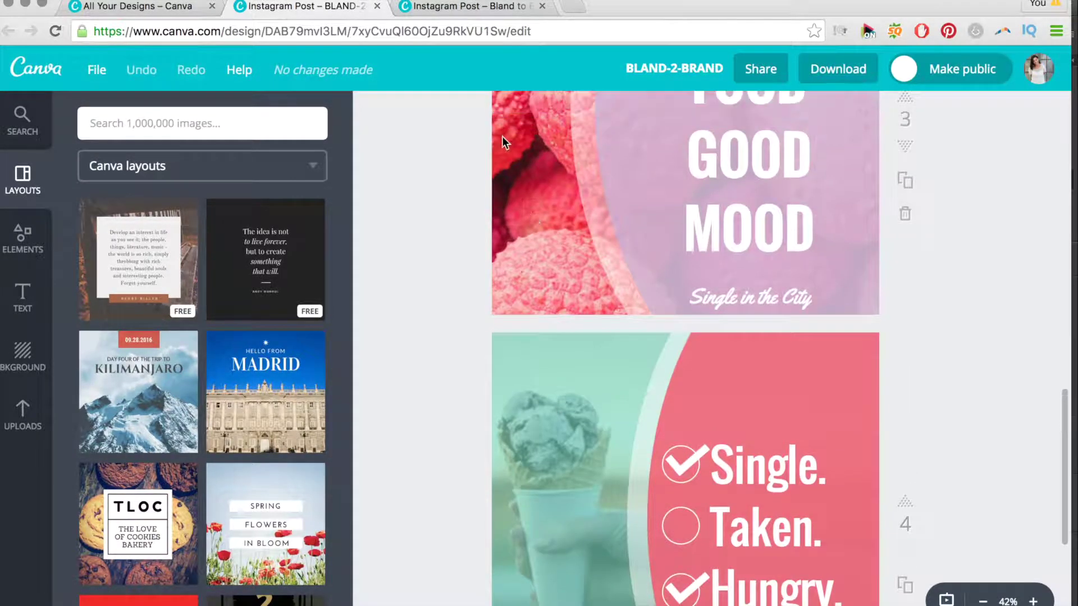
{"action": "left_click", "coordinate": [468, 4]}
{"action": "scroll", "coordinate": [571, 273], "scroll_direction": "down", "scroll_amount": 10}
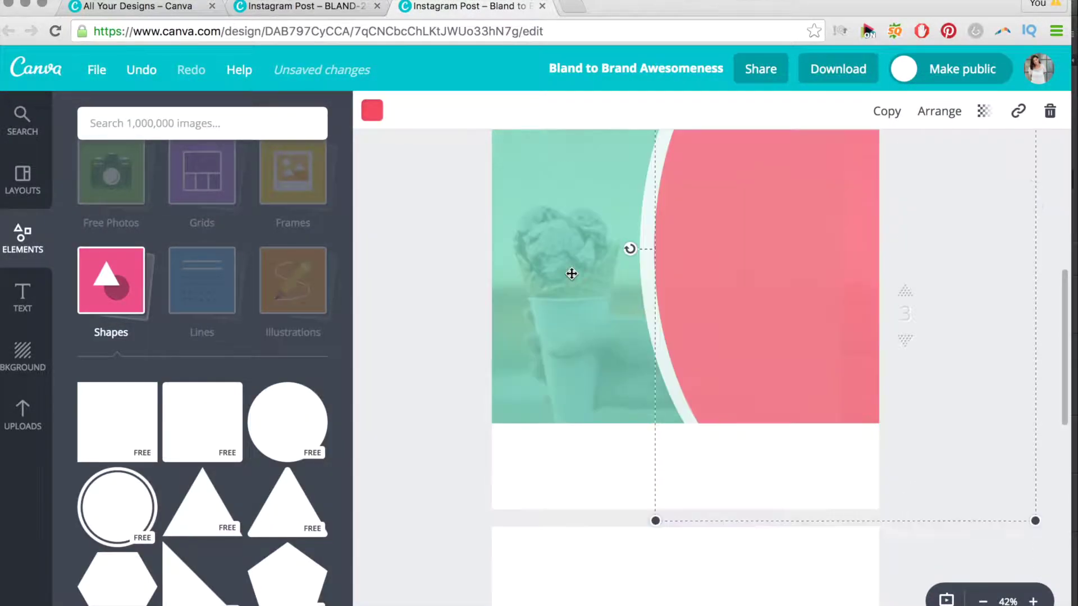
{"action": "scroll", "coordinate": [651, 418], "scroll_direction": "down", "scroll_amount": 4}
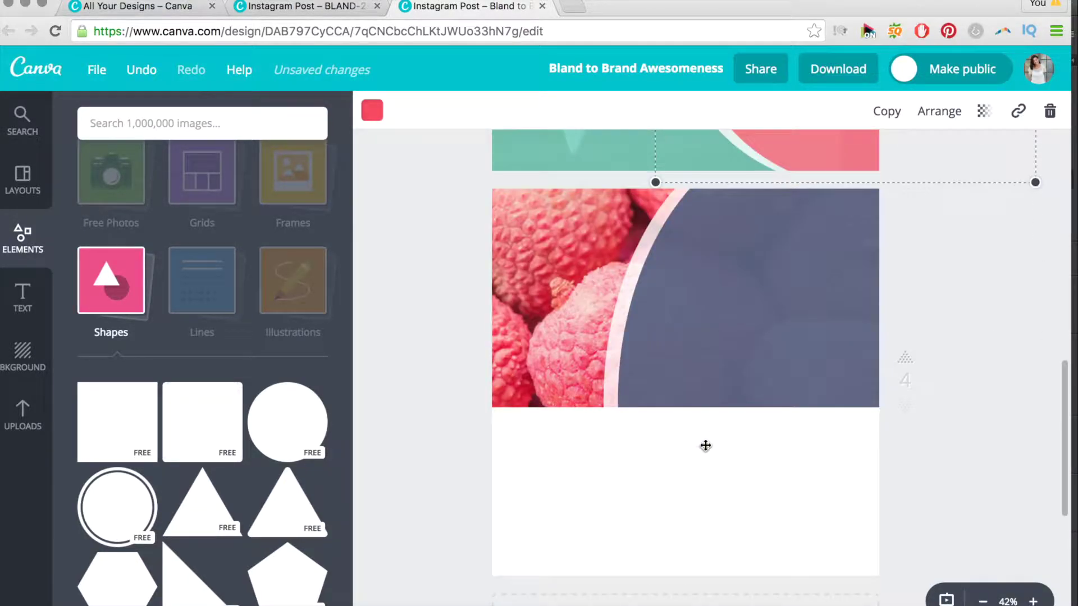
{"action": "left_click", "coordinate": [678, 401]}
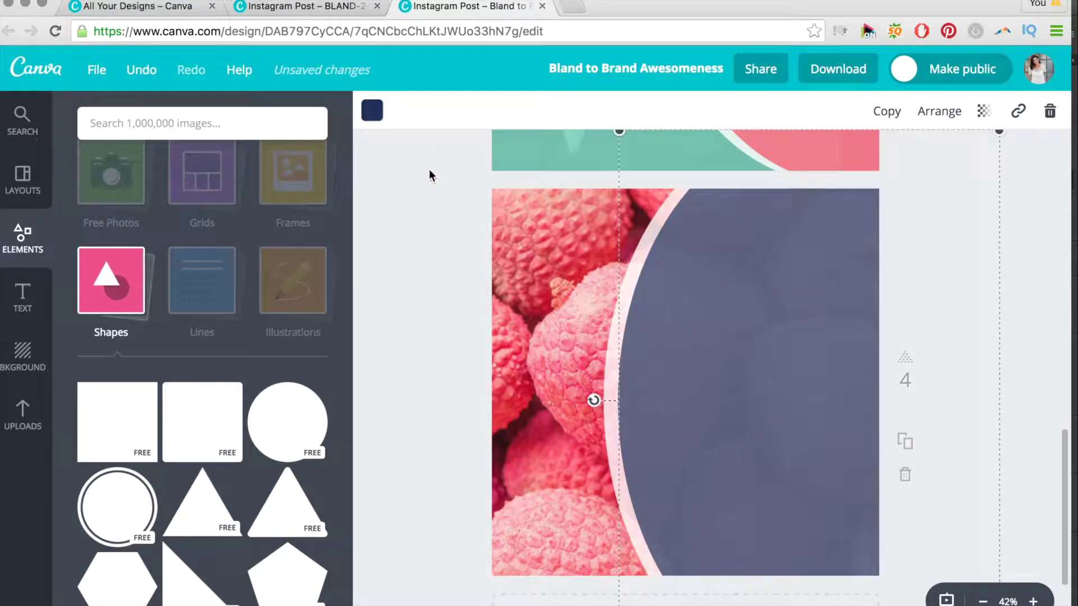
{"action": "left_click", "coordinate": [372, 111]}
{"action": "left_click", "coordinate": [430, 179]}
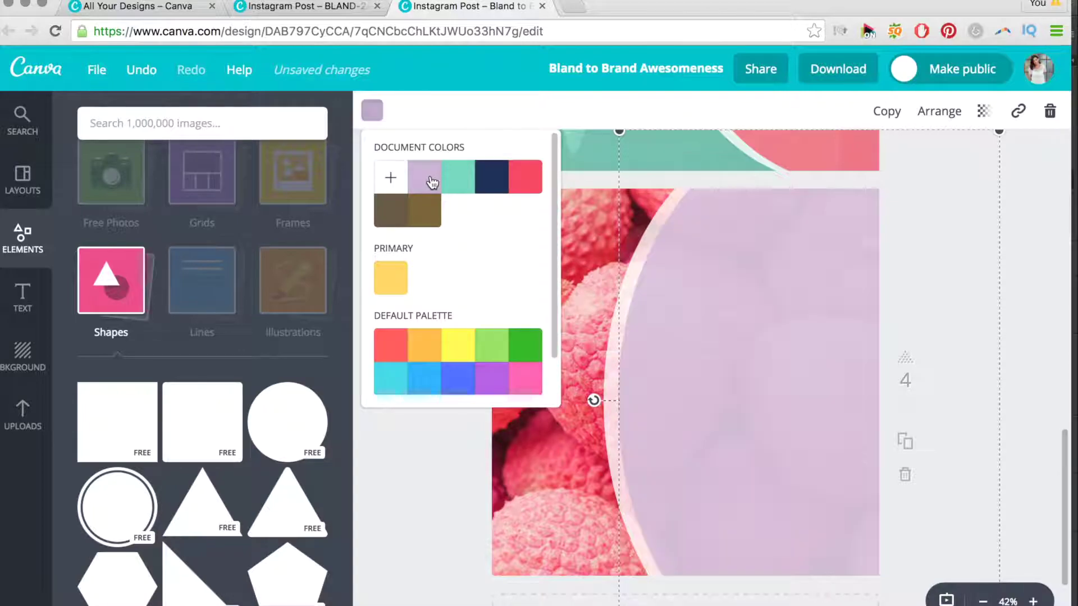
{"action": "left_click", "coordinate": [397, 488]}
- Group the "Single in the Kitchen" text with the double-ring circle around it on page 1
{"action": "scroll", "coordinate": [437, 373], "scroll_direction": "up", "scroll_amount": 2}
{"action": "scroll", "coordinate": [439, 375], "scroll_direction": "up", "scroll_amount": 10}
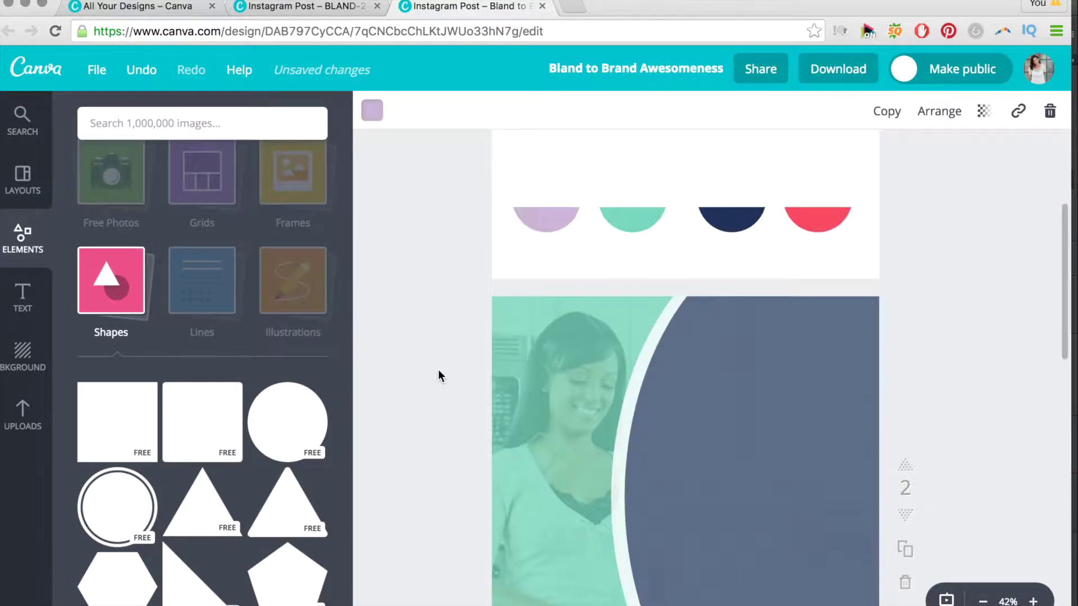
{"action": "scroll", "coordinate": [437, 370], "scroll_direction": "up", "scroll_amount": 6}
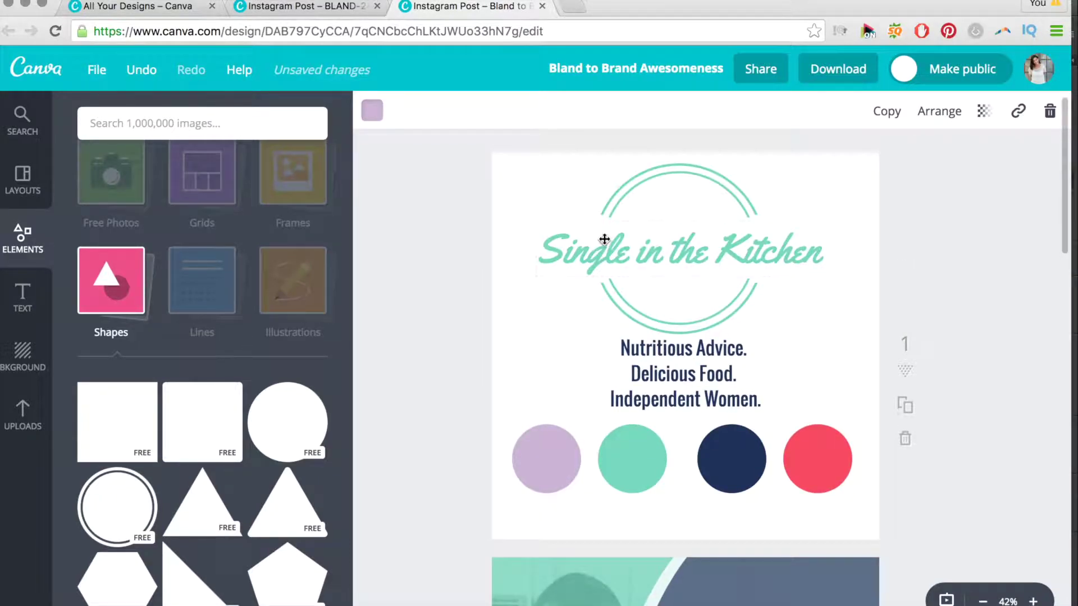
{"action": "left_click", "coordinate": [604, 240]}
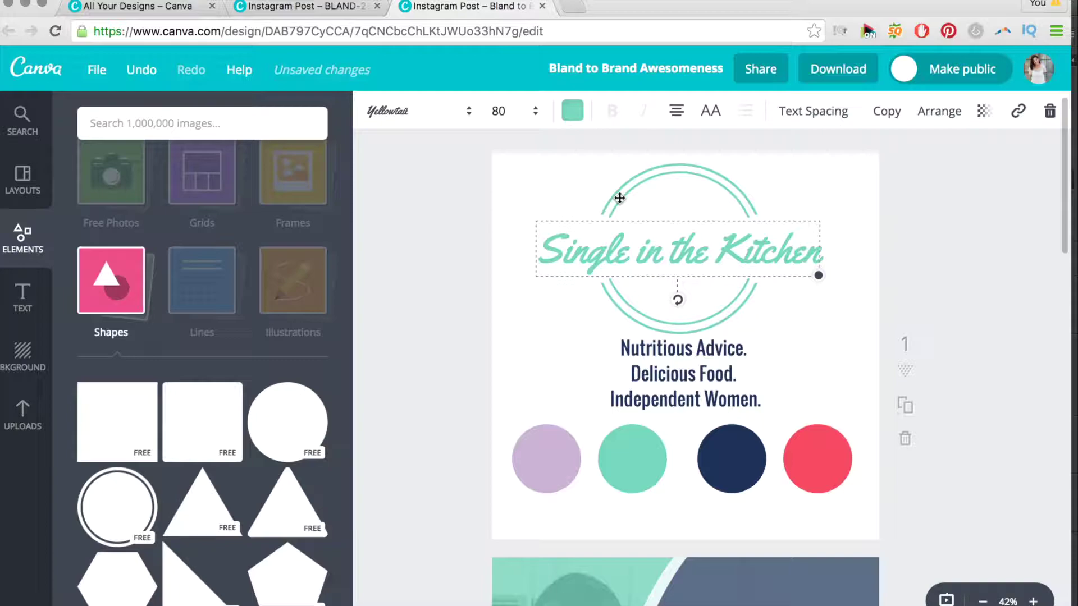
{"action": "left_click", "coordinate": [617, 189], "text": "shift"}
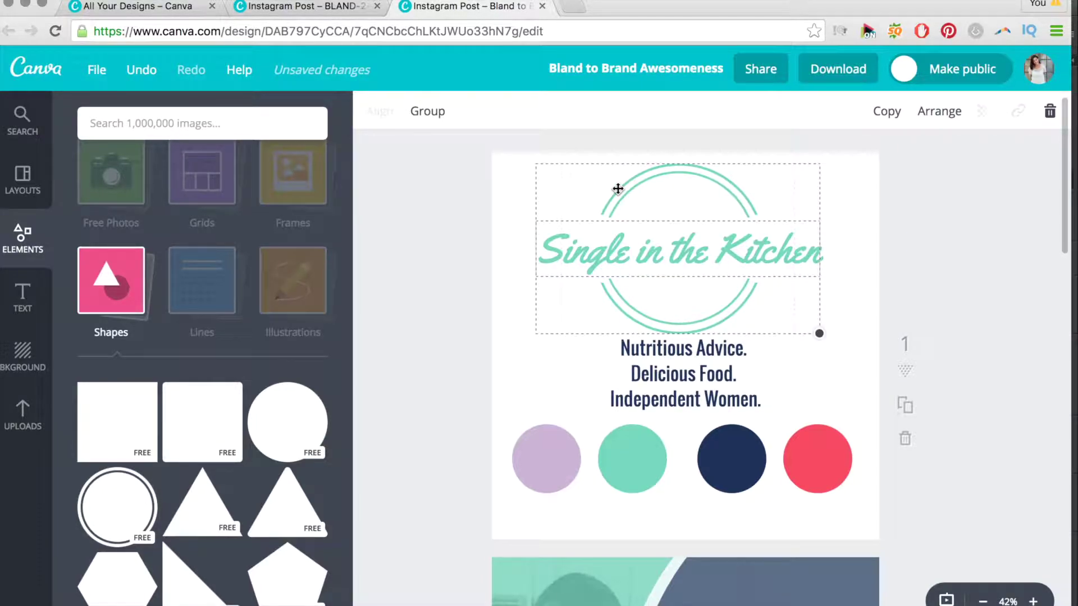
{"action": "left_click", "coordinate": [438, 115]}
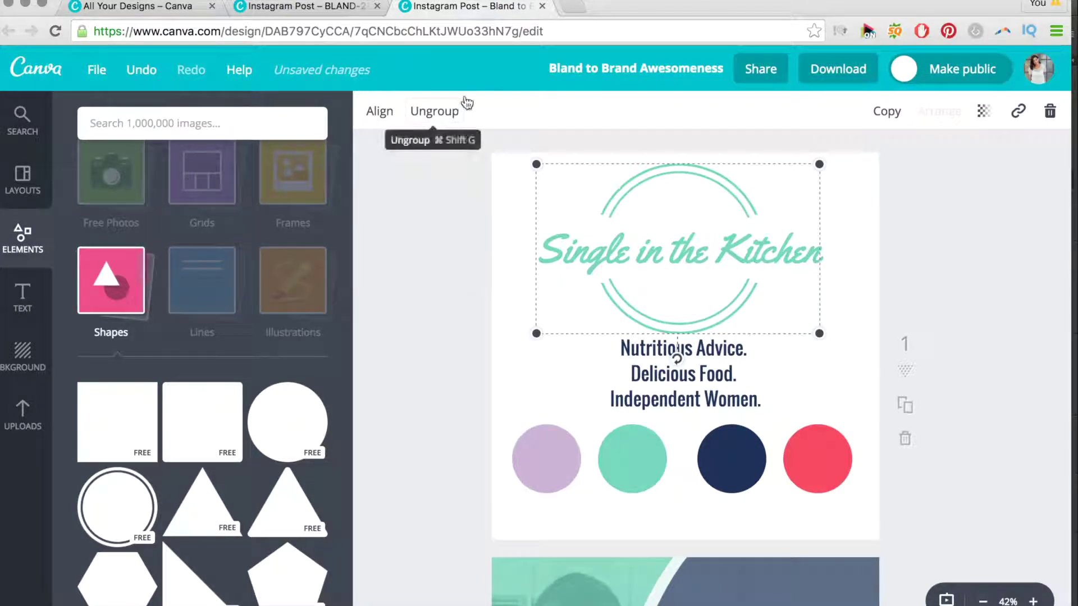
- Duplicate the grouped "Single in the Kitchen" logo and move the copy onto page 2
{"action": "scroll", "coordinate": [486, 245], "scroll_direction": "down", "scroll_amount": 2}
{"action": "scroll", "coordinate": [486, 245], "scroll_direction": "down", "scroll_amount": 1}
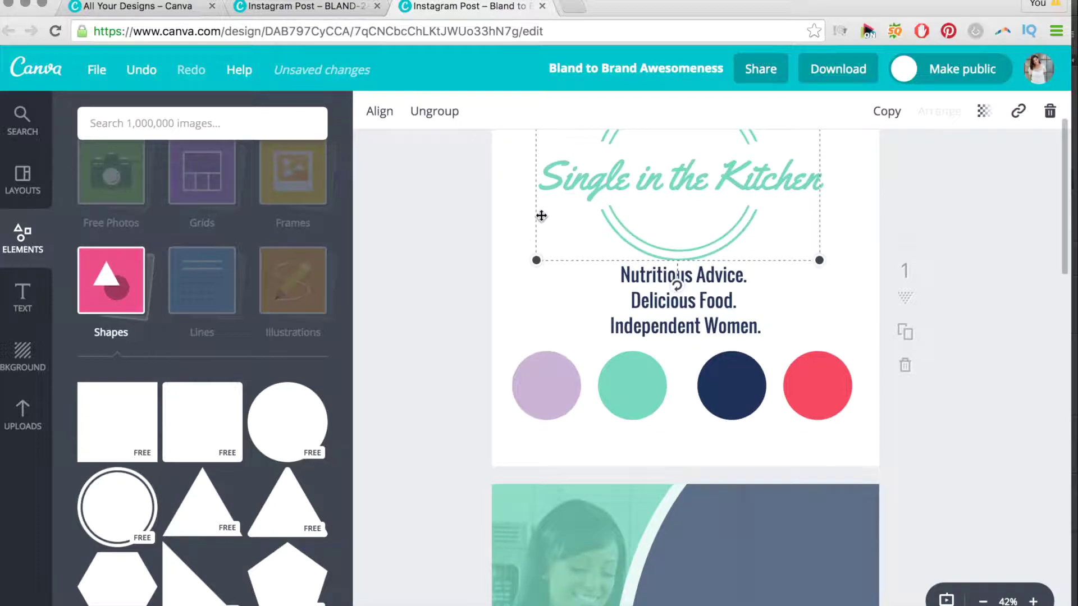
{"action": "left_click", "coordinate": [898, 110]}
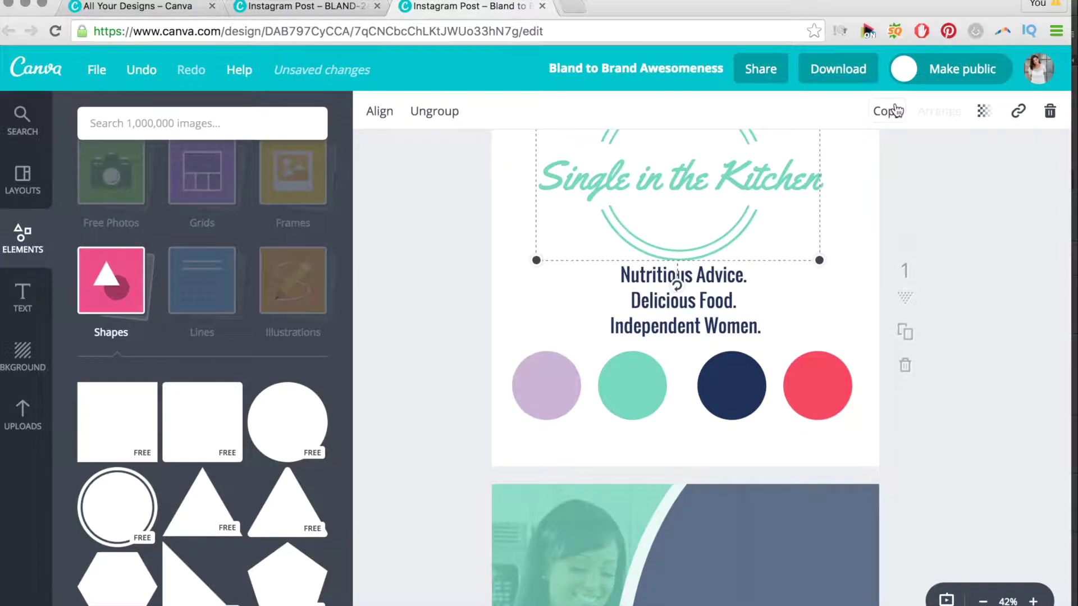
{"action": "scroll", "coordinate": [655, 357], "scroll_direction": "down", "scroll_amount": 2}
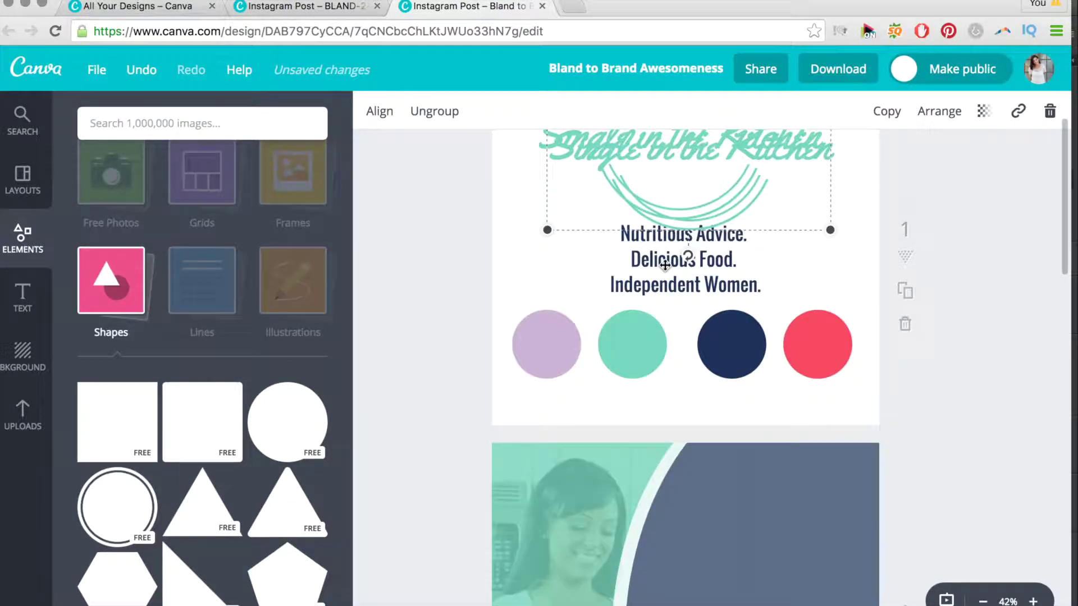
{"action": "left_click_drag", "start_coordinate": [678, 227], "coordinate": [696, 595]}
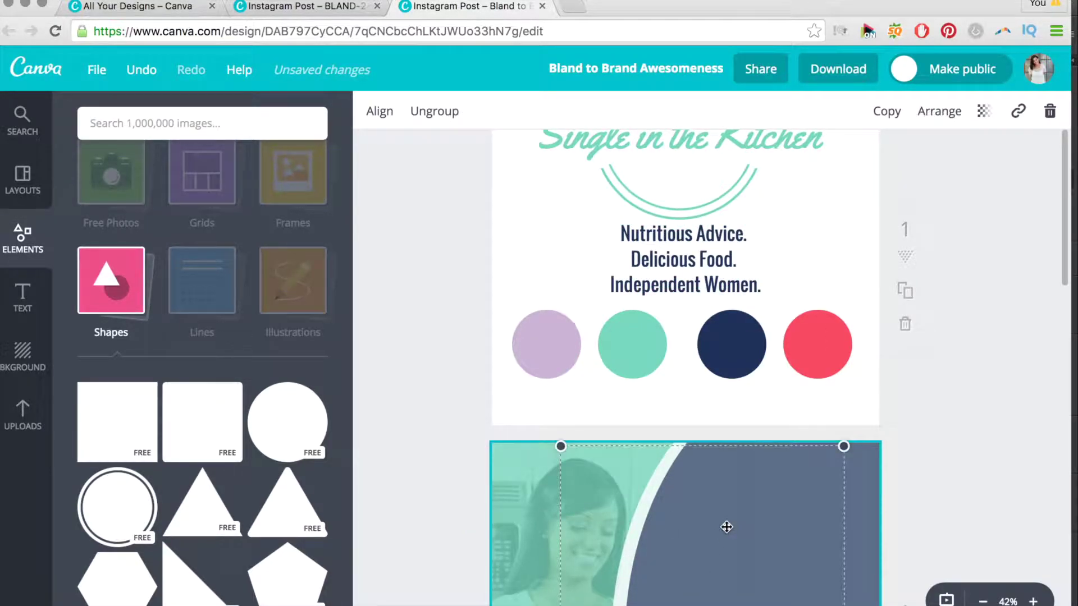
- Shrink the logo copy on page 2 and place it inside the upper part of the navy oval
{"action": "scroll", "coordinate": [726, 526], "scroll_direction": "down", "scroll_amount": 5}
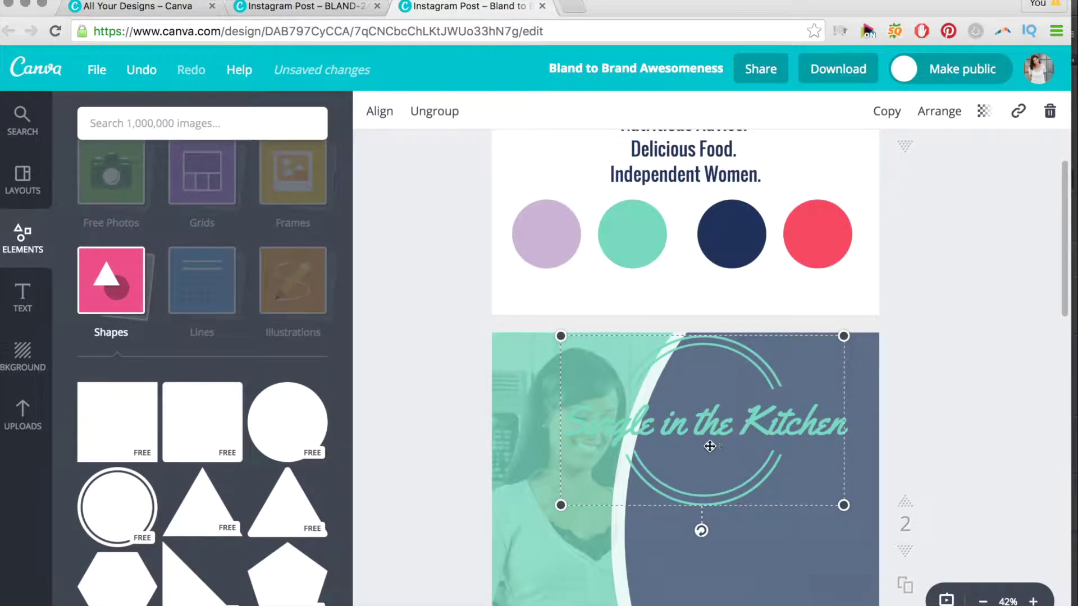
{"action": "left_click_drag", "start_coordinate": [557, 504], "coordinate": [655, 446]}
{"action": "left_click_drag", "start_coordinate": [723, 437], "coordinate": [729, 495]}
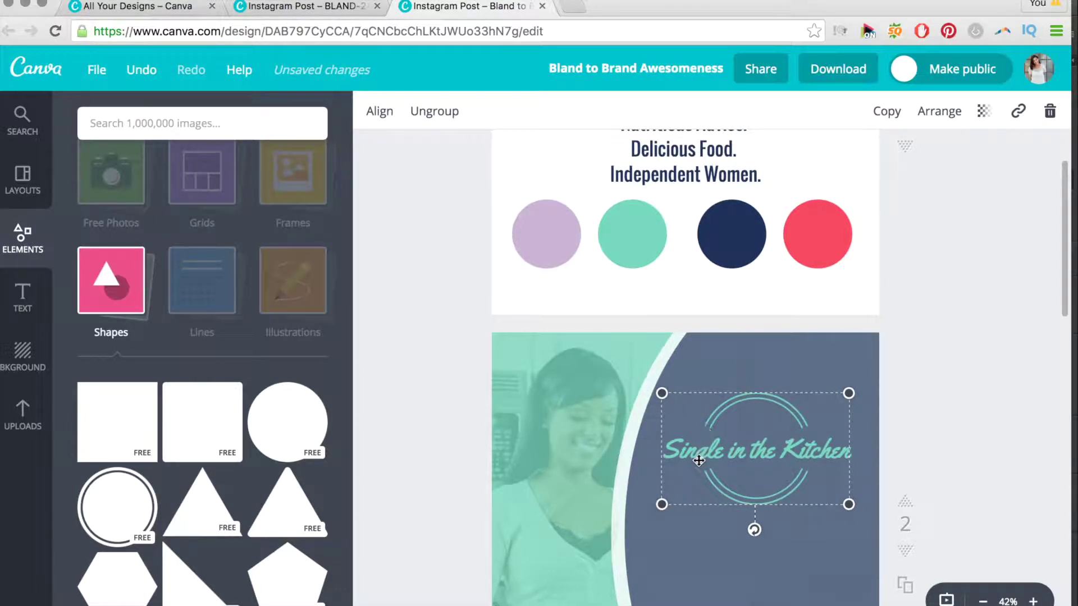
- Ungroup the logo copy on page 2 and recolour its "Single in the Kitchen" text white
{"action": "left_click", "coordinate": [423, 111]}
{"action": "left_click", "coordinate": [927, 422]}
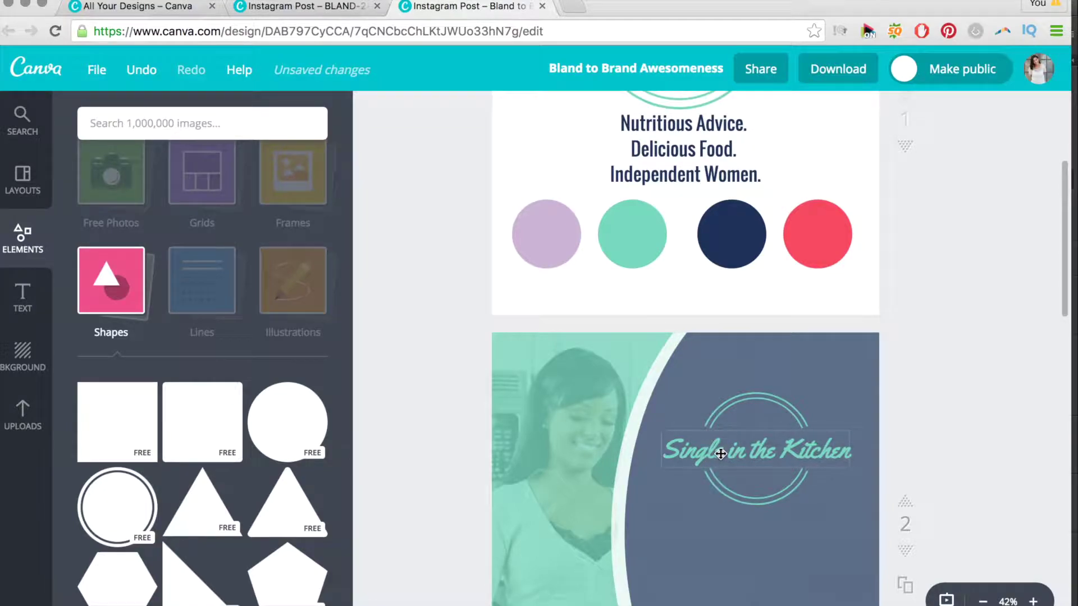
{"action": "double_click", "coordinate": [695, 445]}
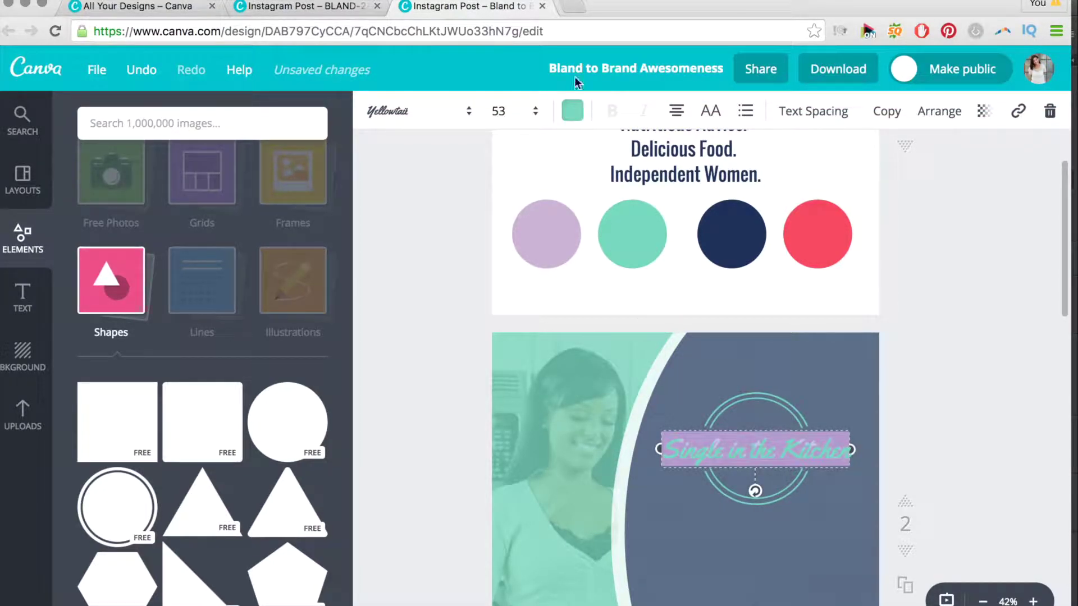
{"action": "left_click", "coordinate": [572, 110]}
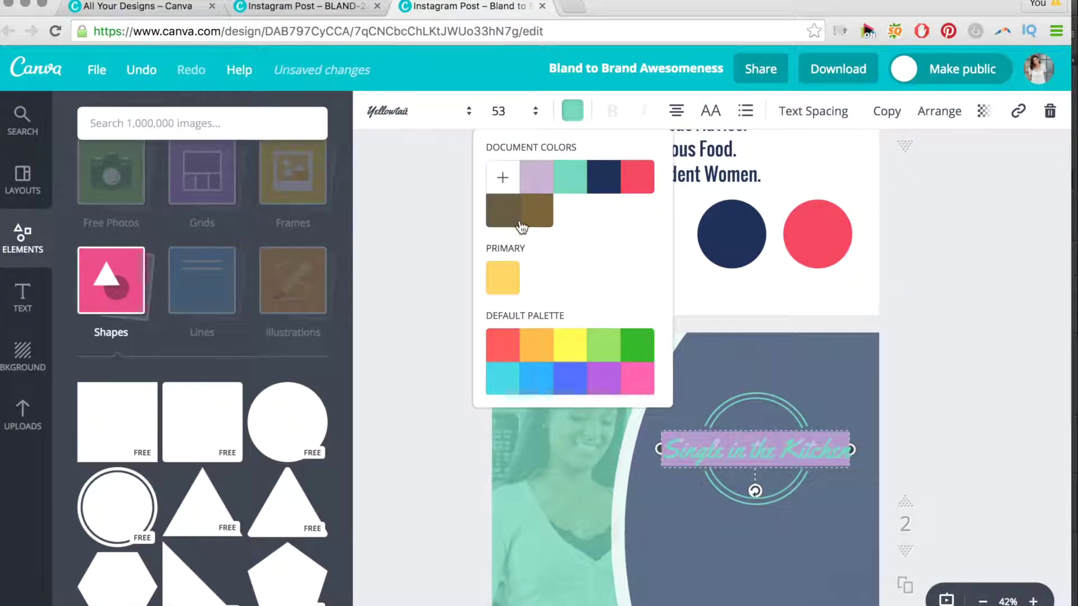
{"action": "scroll", "coordinate": [572, 311], "scroll_direction": "down", "scroll_amount": 2}
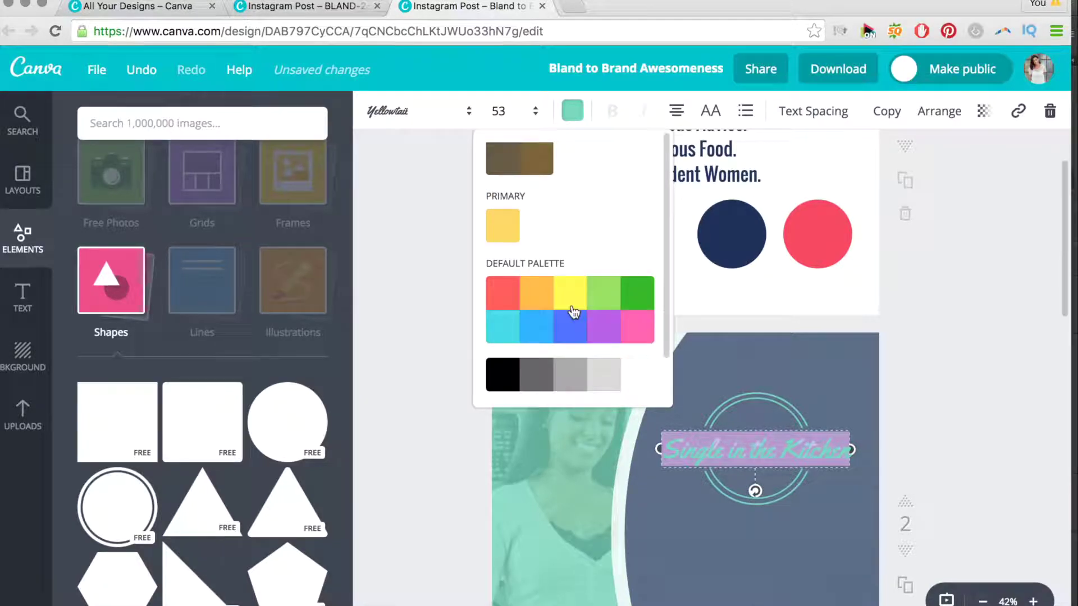
{"action": "left_click", "coordinate": [640, 386]}
{"action": "left_click", "coordinate": [696, 419]}
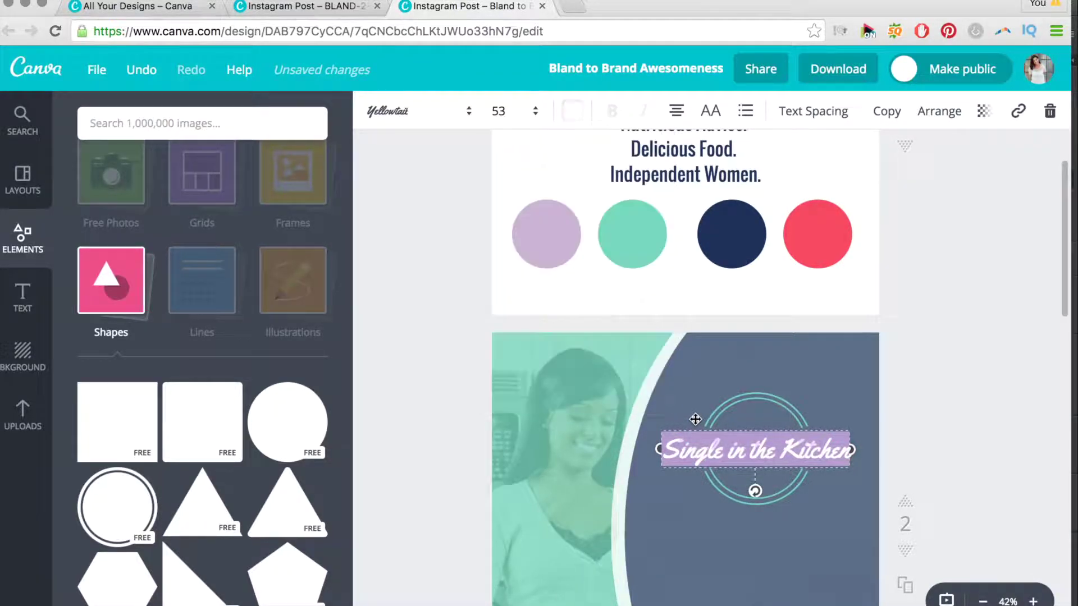
- Recolour the double-ring circle of the logo on page 2 white
{"action": "left_click", "coordinate": [727, 414]}
{"action": "left_click", "coordinate": [724, 407]}
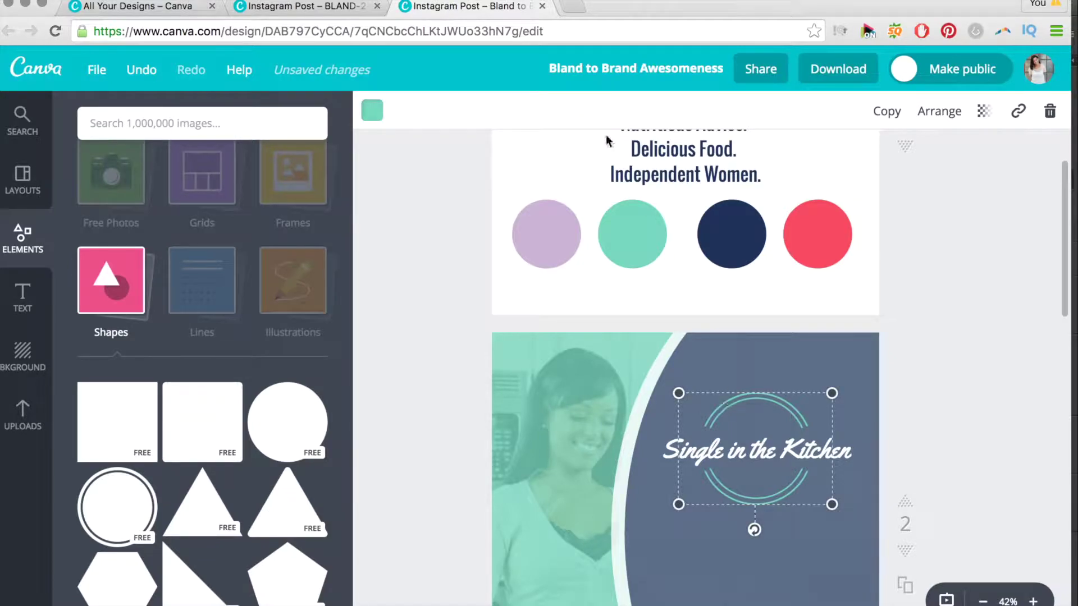
{"action": "left_click", "coordinate": [373, 110]}
{"action": "scroll", "coordinate": [519, 359], "scroll_direction": "down", "scroll_amount": 3}
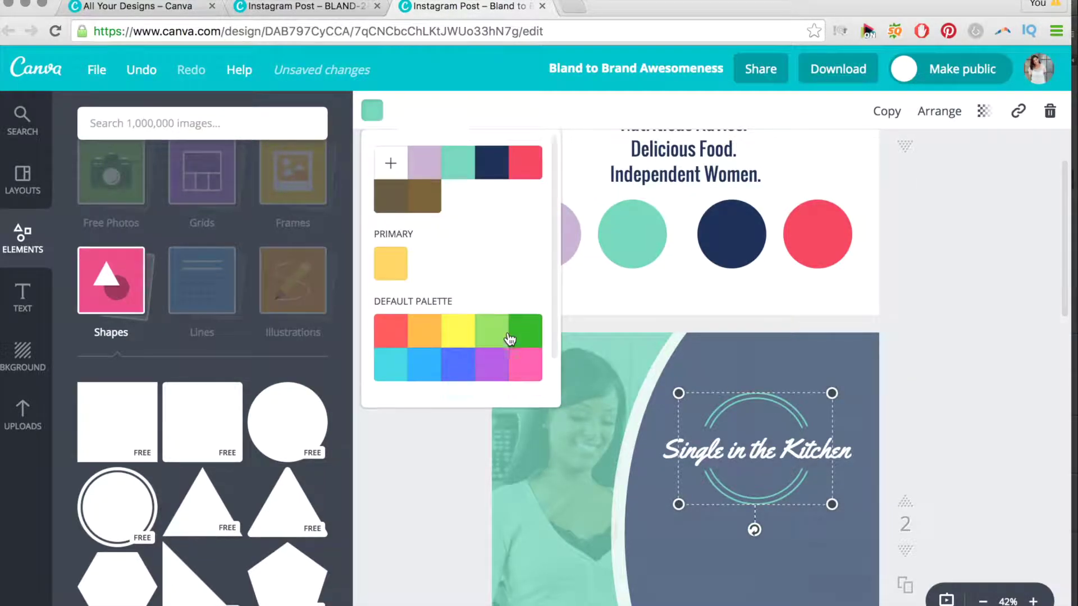
{"action": "left_click", "coordinate": [525, 375]}
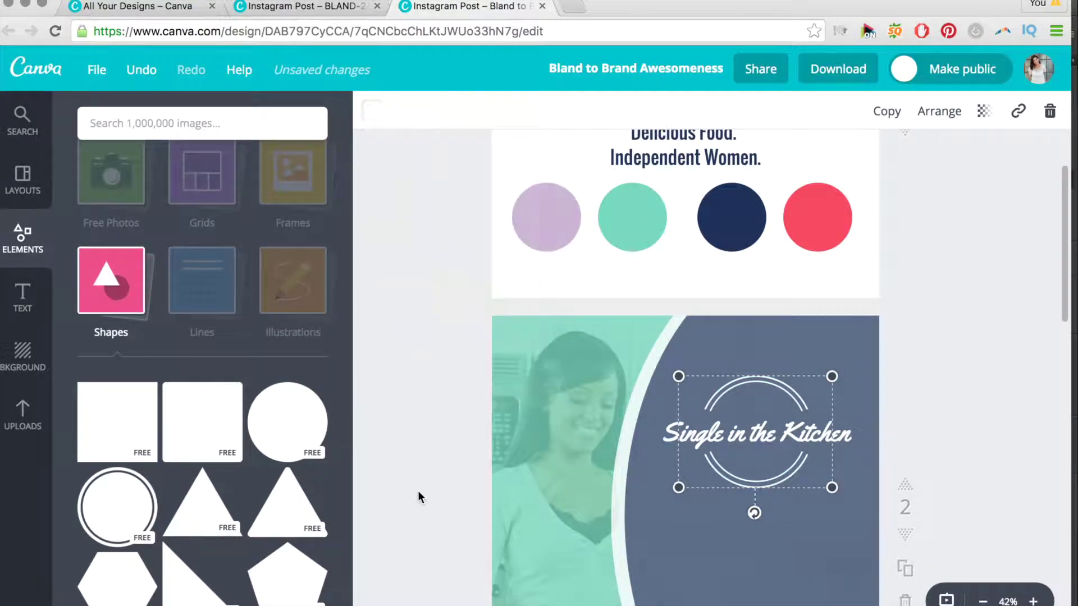
- Duplicate the white "Single in the Kitchen" text on page 2 and move the copy onto page 3
{"action": "scroll", "coordinate": [418, 491], "scroll_direction": "down", "scroll_amount": 2}
{"action": "scroll", "coordinate": [418, 490], "scroll_direction": "down", "scroll_amount": 1}
{"action": "left_click", "coordinate": [692, 285]}
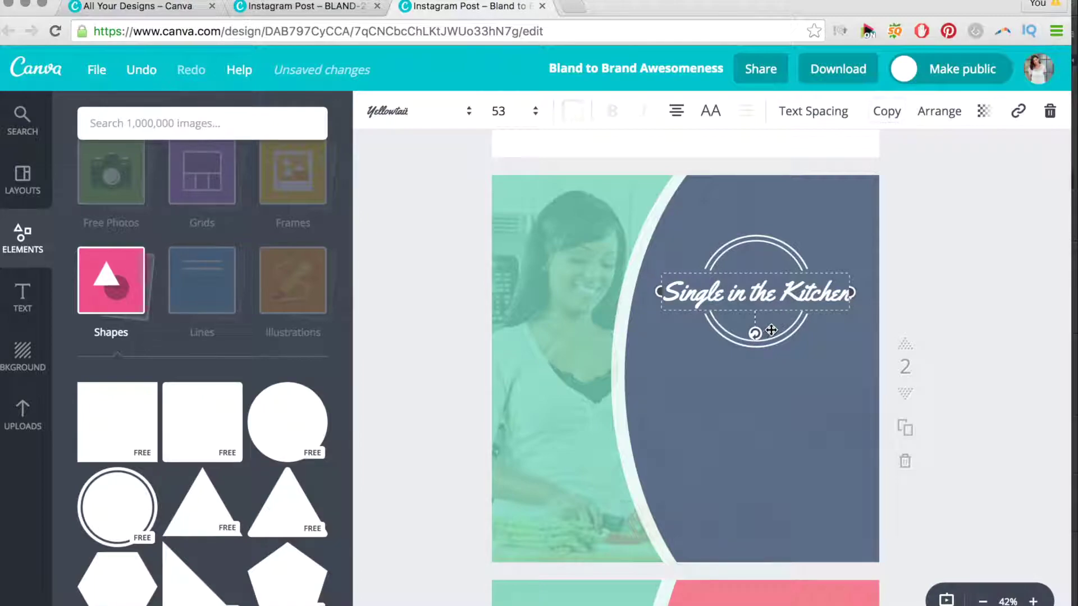
{"action": "left_click", "coordinate": [886, 111]}
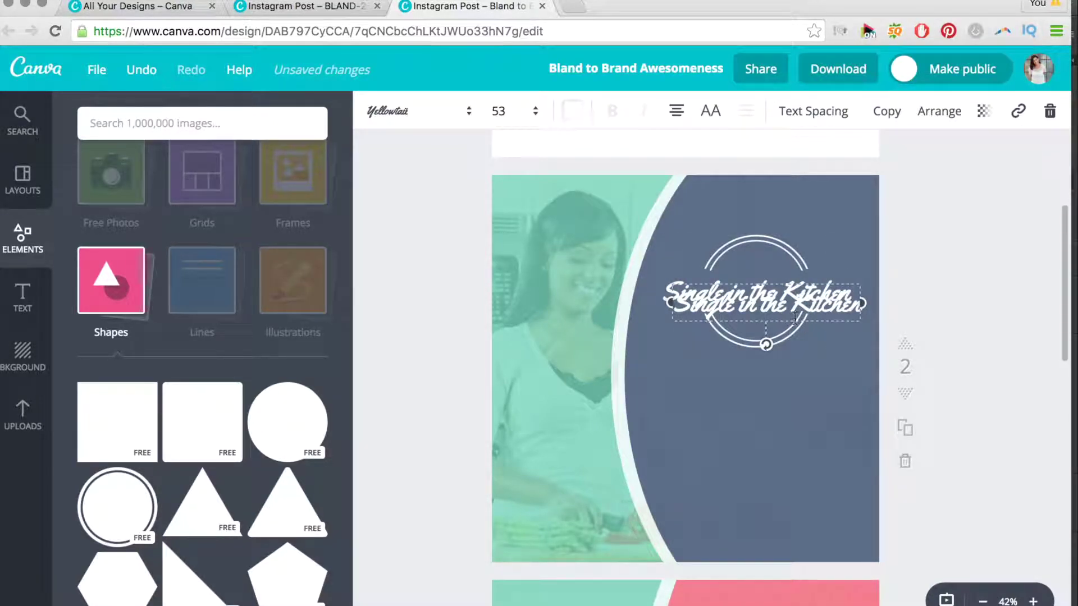
{"action": "left_click_drag", "start_coordinate": [793, 324], "coordinate": [699, 605]}
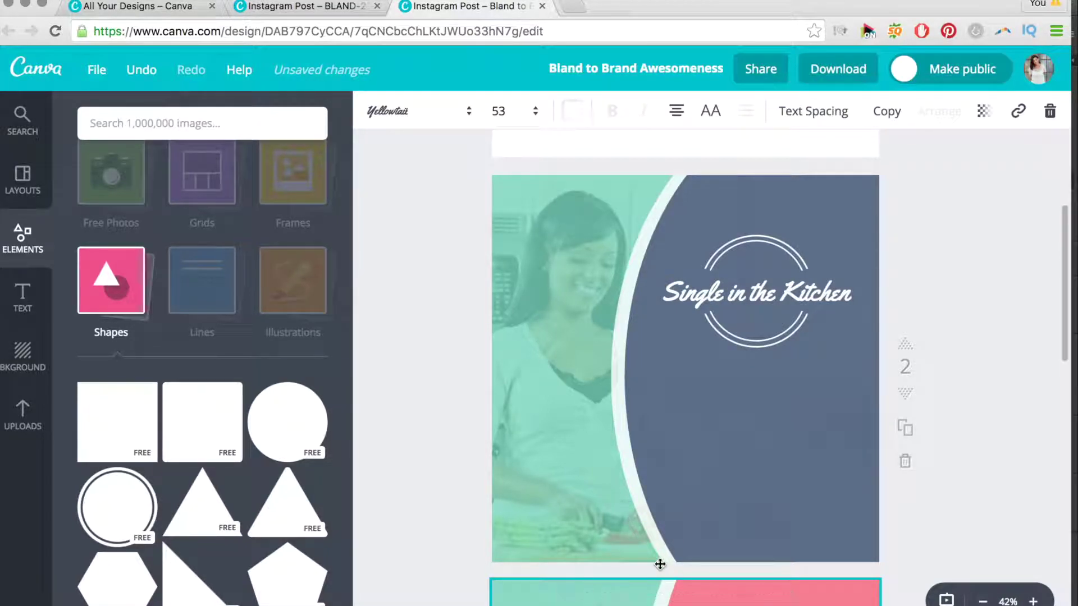
{"action": "scroll", "coordinate": [659, 564], "scroll_direction": "down", "scroll_amount": 6}
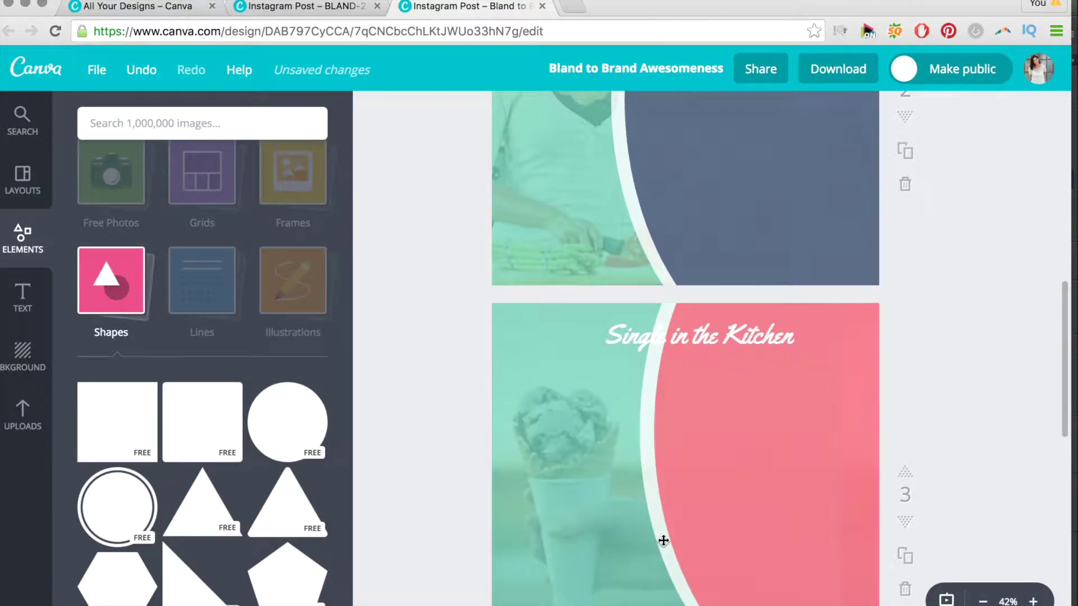
- Shift the pink-red oval and its white border left on page 3 and place the "Single in the Kitchen" text in the oval's lower part
{"action": "left_click", "coordinate": [660, 391]}
{"action": "left_click", "coordinate": [698, 404]}
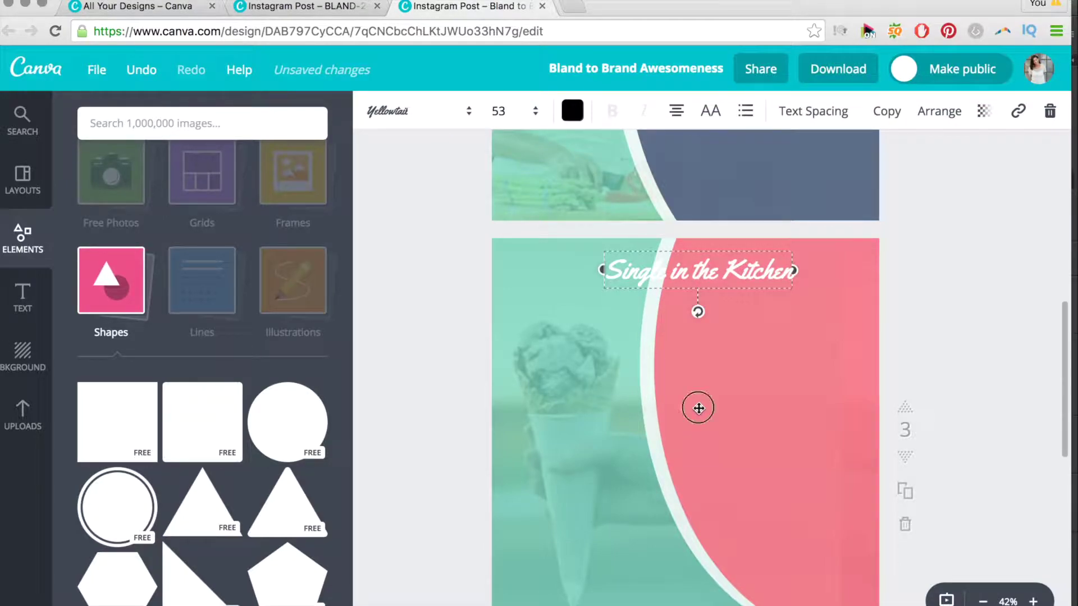
{"action": "left_click", "coordinate": [651, 404], "text": "shift"}
{"action": "left_click_drag", "start_coordinate": [705, 463], "coordinate": [701, 482]}
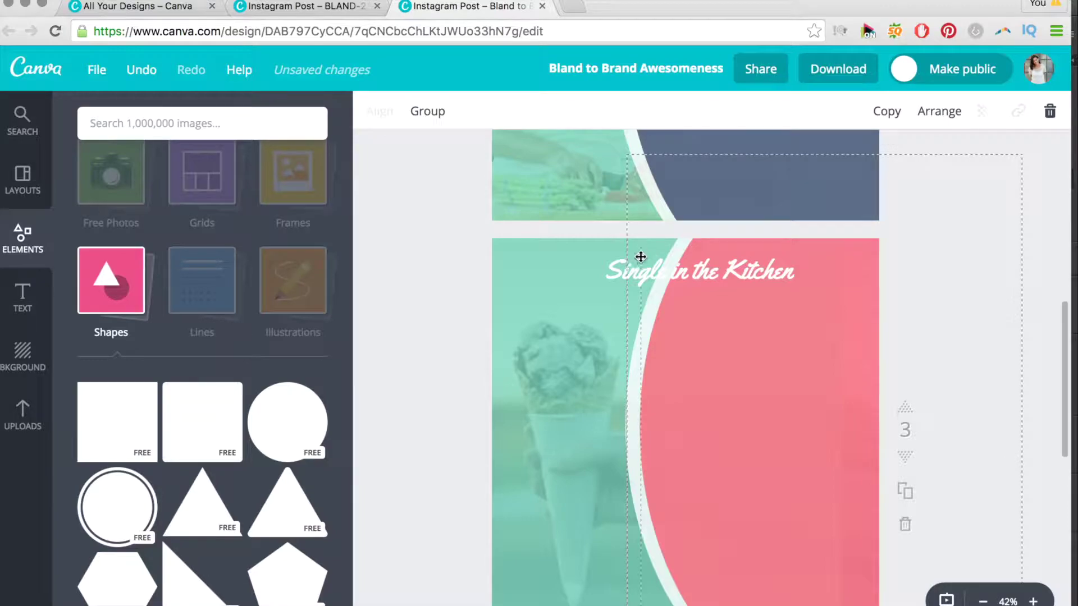
{"action": "left_click", "coordinate": [660, 267]}
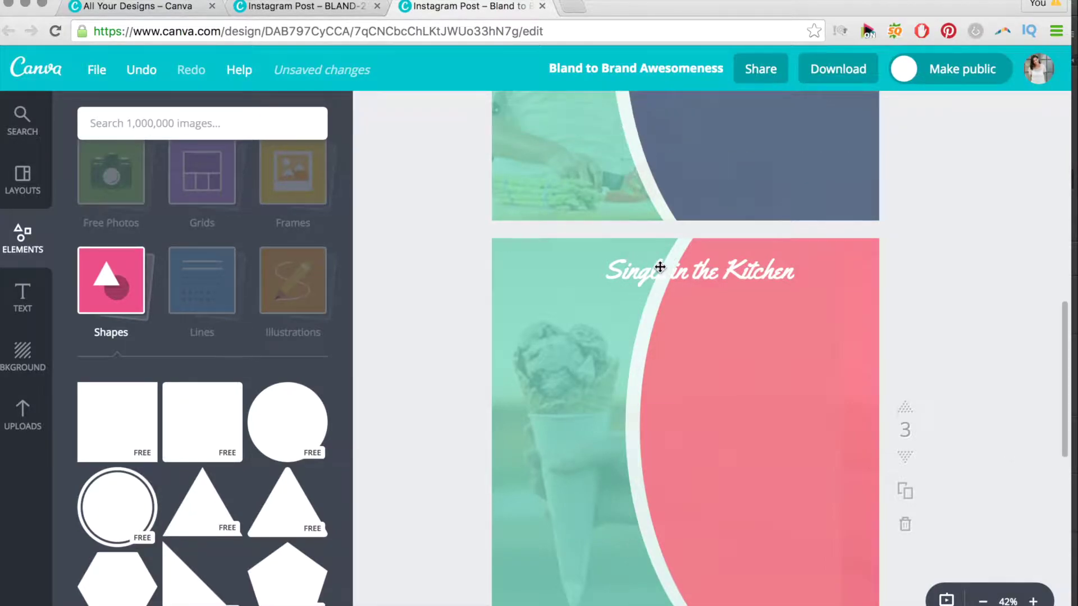
{"action": "left_click", "coordinate": [725, 261]}
{"action": "left_click_drag", "start_coordinate": [767, 291], "coordinate": [845, 596]}
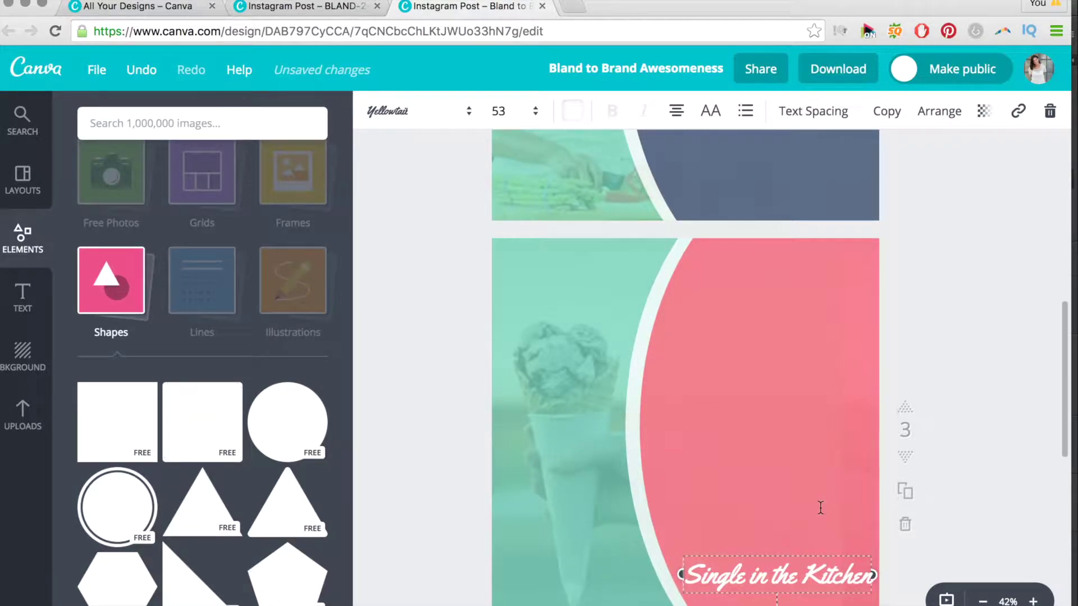
{"action": "scroll", "coordinate": [843, 447], "scroll_direction": "down", "scroll_amount": 6}
{"action": "scroll", "coordinate": [843, 445], "scroll_direction": "down", "scroll_amount": 2}
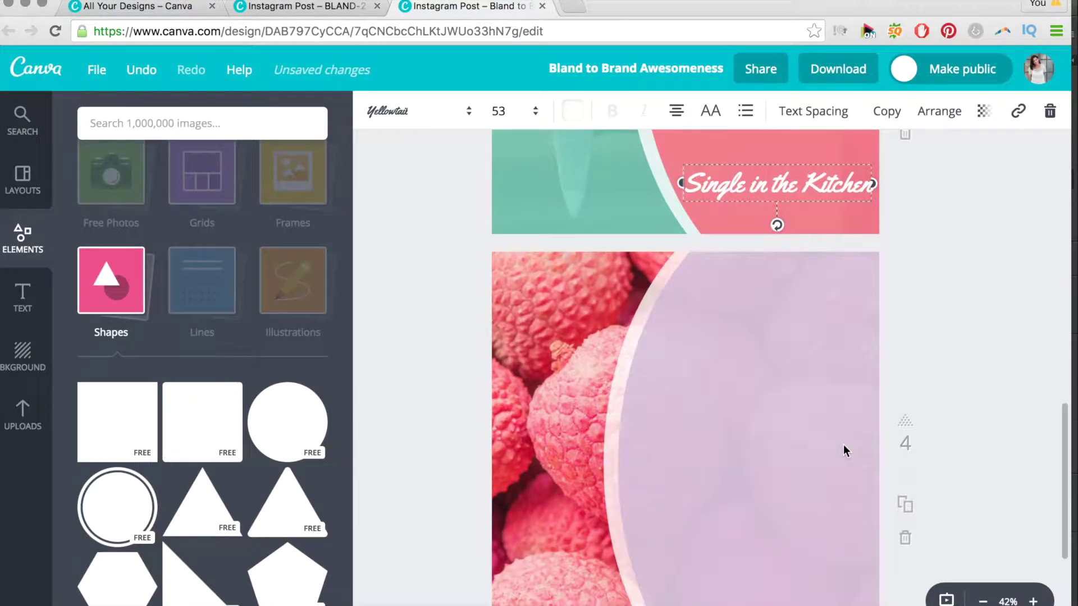
{"action": "left_click", "coordinate": [434, 408]}
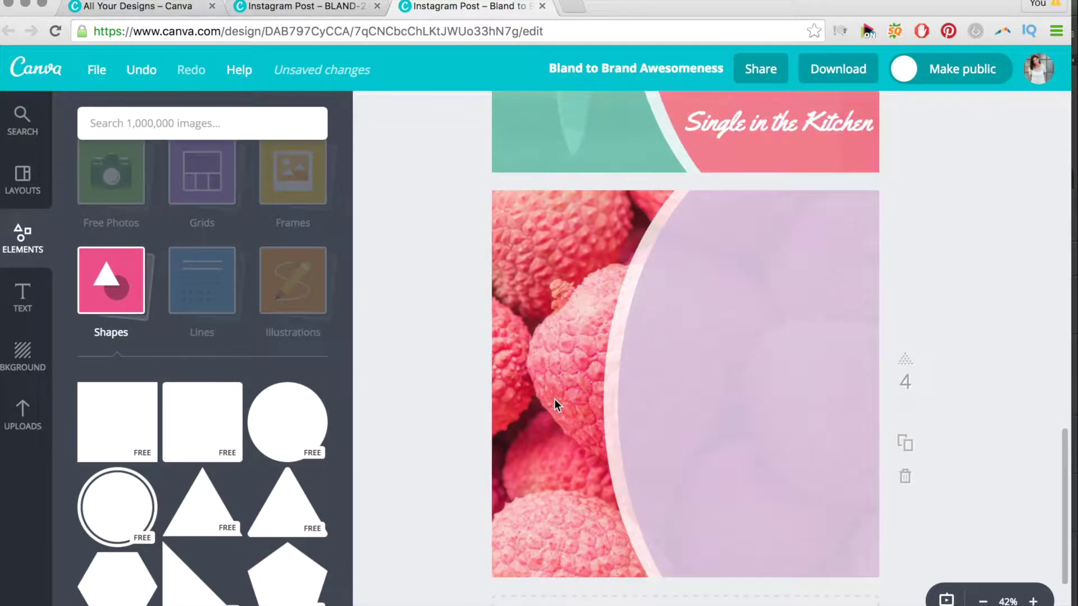
{"action": "left_click", "coordinate": [426, 384]}
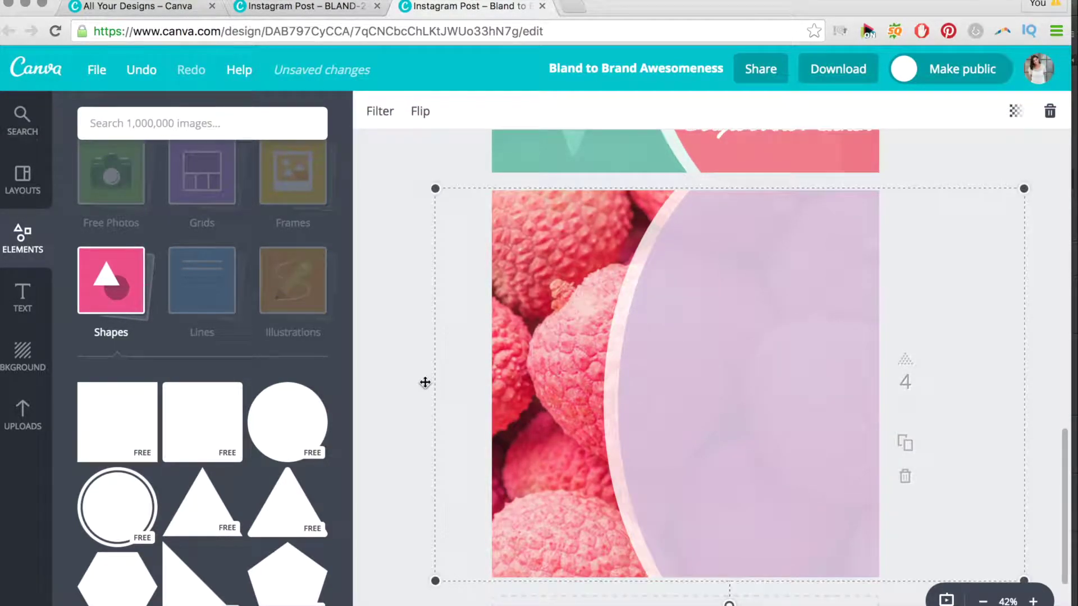
{"action": "left_click", "coordinate": [400, 322]}
{"action": "key", "text": "ctrl+z"}
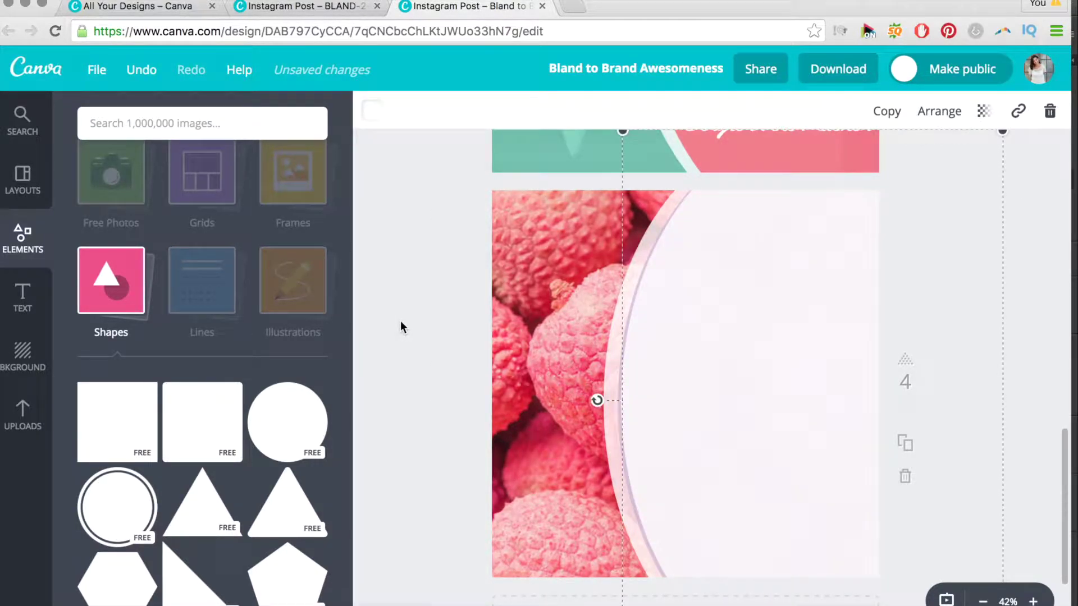
{"action": "key", "text": "ctrl+z"}
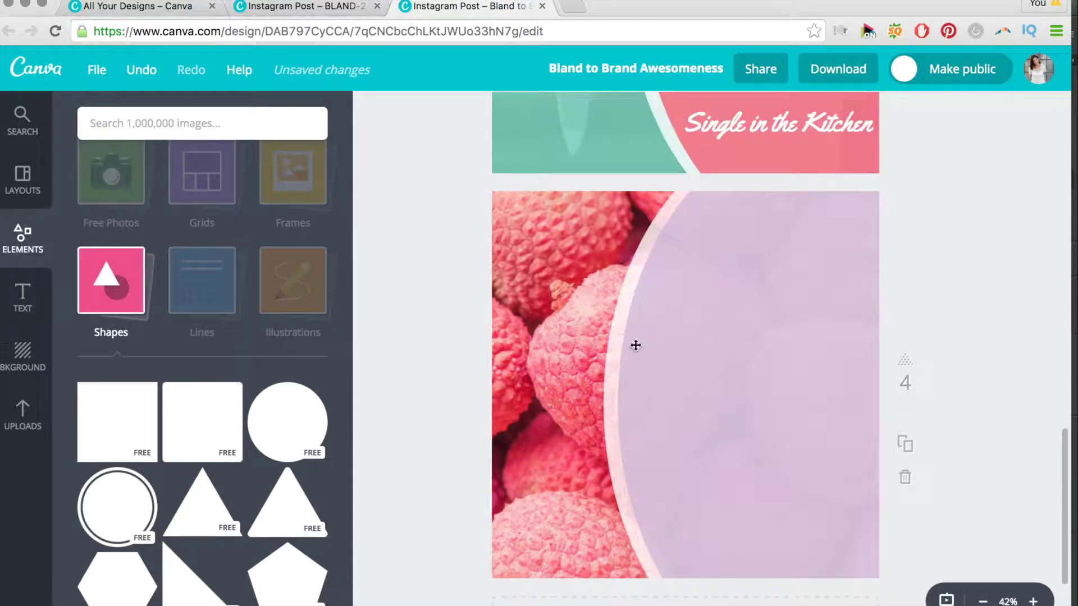
- Duplicate the "Single in the Kitchen" text on page 3 and place the copy in the lower part of the light purple oval on page 4
{"action": "scroll", "coordinate": [730, 252], "scroll_direction": "up", "scroll_amount": 3}
{"action": "left_click", "coordinate": [732, 218]}
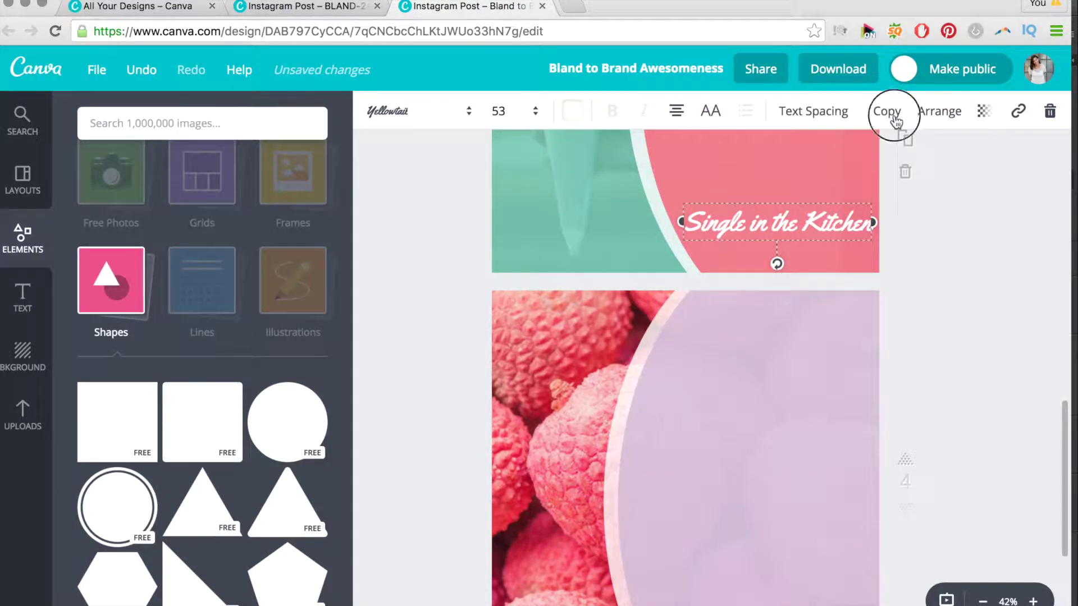
{"action": "scroll", "coordinate": [691, 415], "scroll_direction": "down", "scroll_amount": 3}
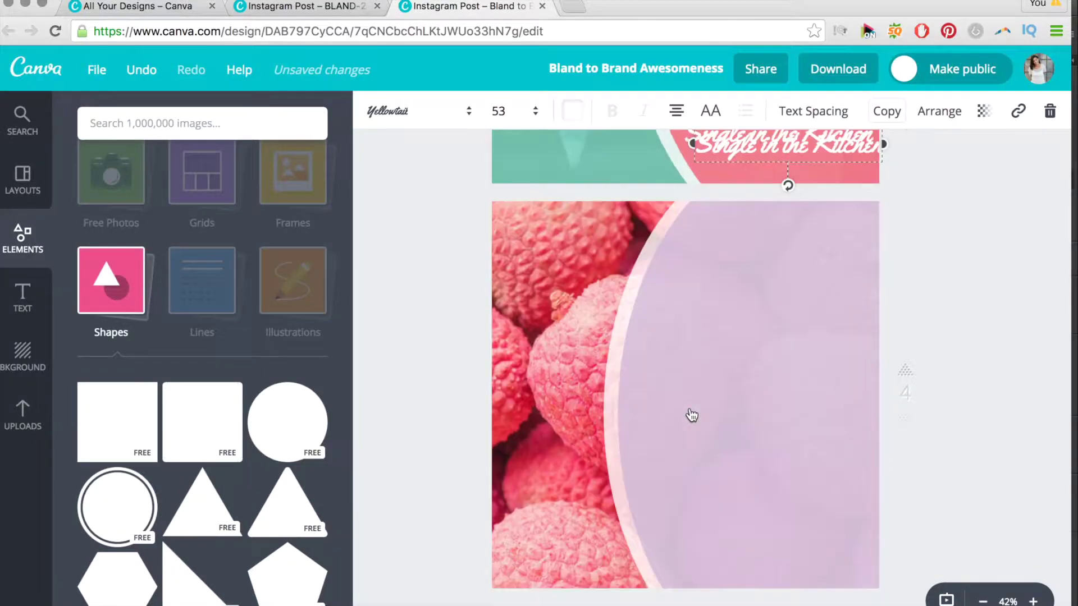
{"action": "left_click_drag", "start_coordinate": [774, 135], "coordinate": [763, 550]}
{"action": "left_click", "coordinate": [463, 423]}
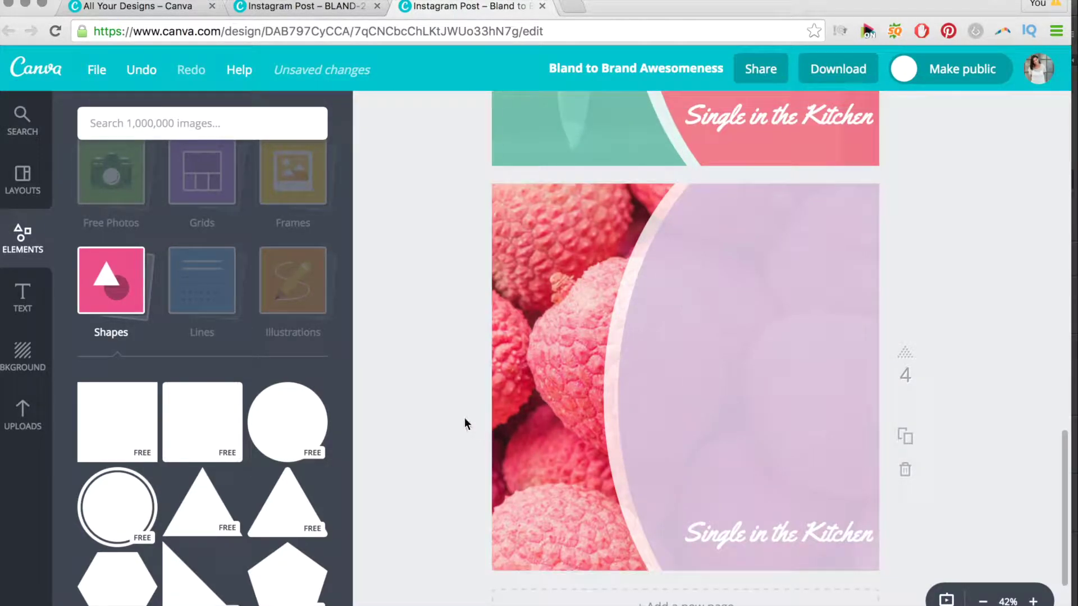
- Copy the tagline "Nutritious Advice. Delicious Food. Independent Women." from page 1 and paste it onto page 2
{"action": "scroll", "coordinate": [458, 417], "scroll_direction": "up", "scroll_amount": 3}
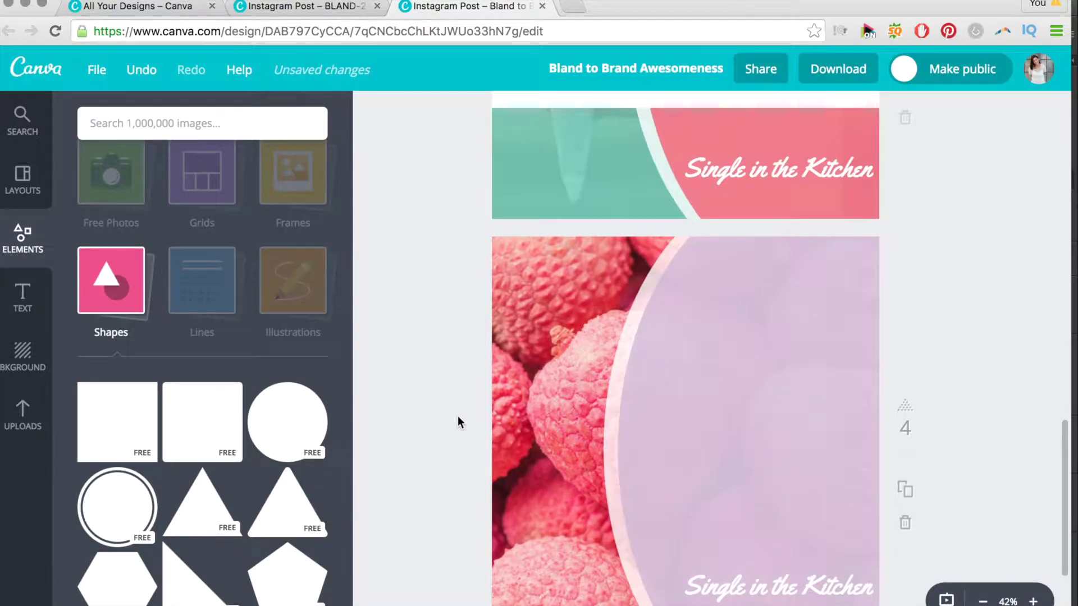
{"action": "scroll", "coordinate": [458, 417], "scroll_direction": "up", "scroll_amount": 5}
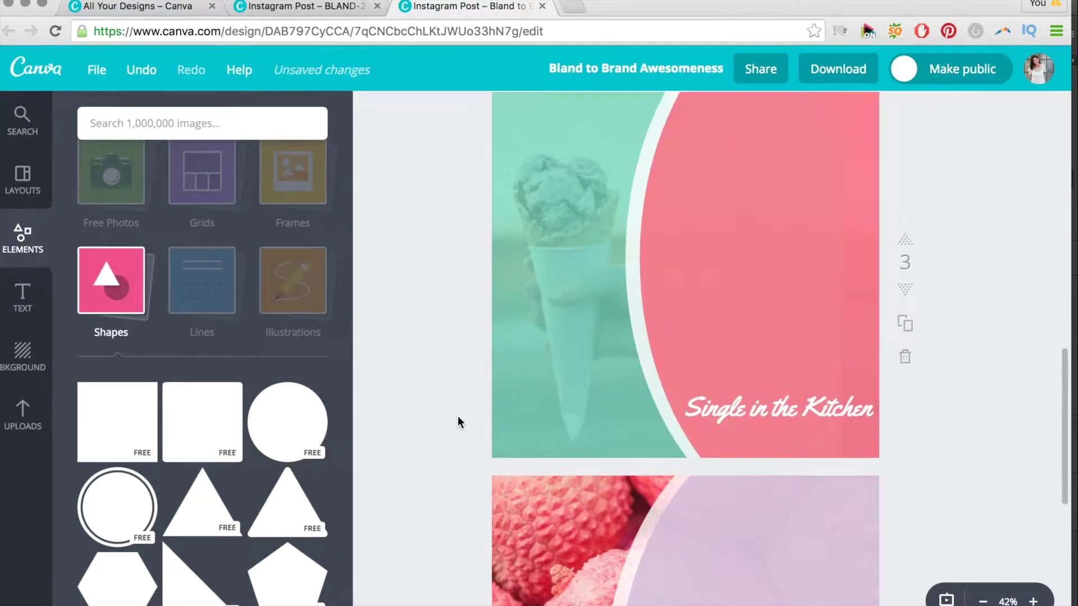
{"action": "scroll", "coordinate": [457, 418], "scroll_direction": "up", "scroll_amount": 8}
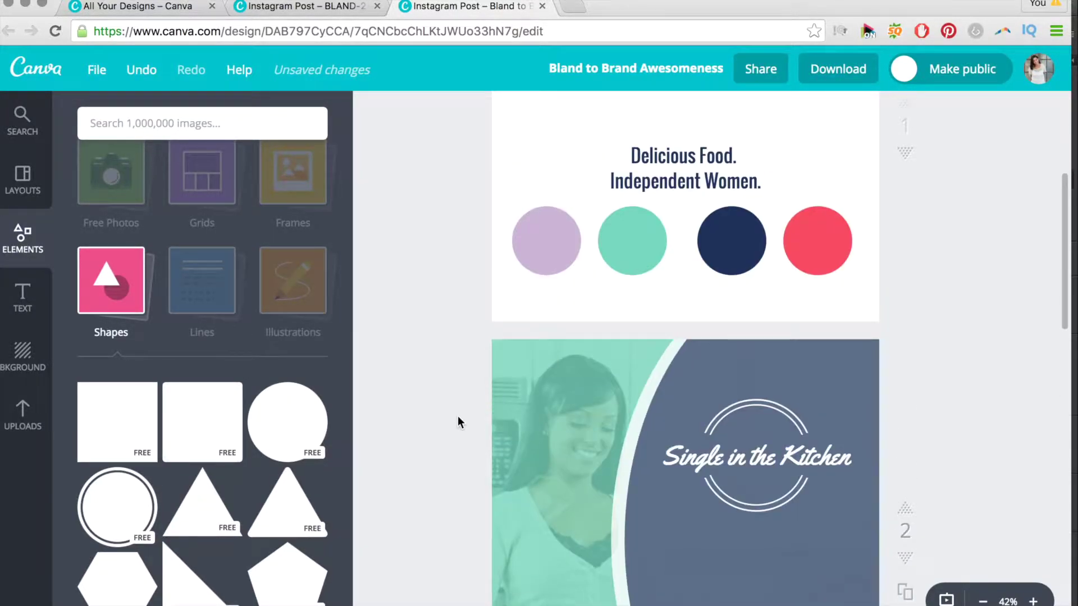
{"action": "scroll", "coordinate": [612, 279], "scroll_direction": "up", "scroll_amount": 2}
{"action": "left_click", "coordinate": [734, 204]}
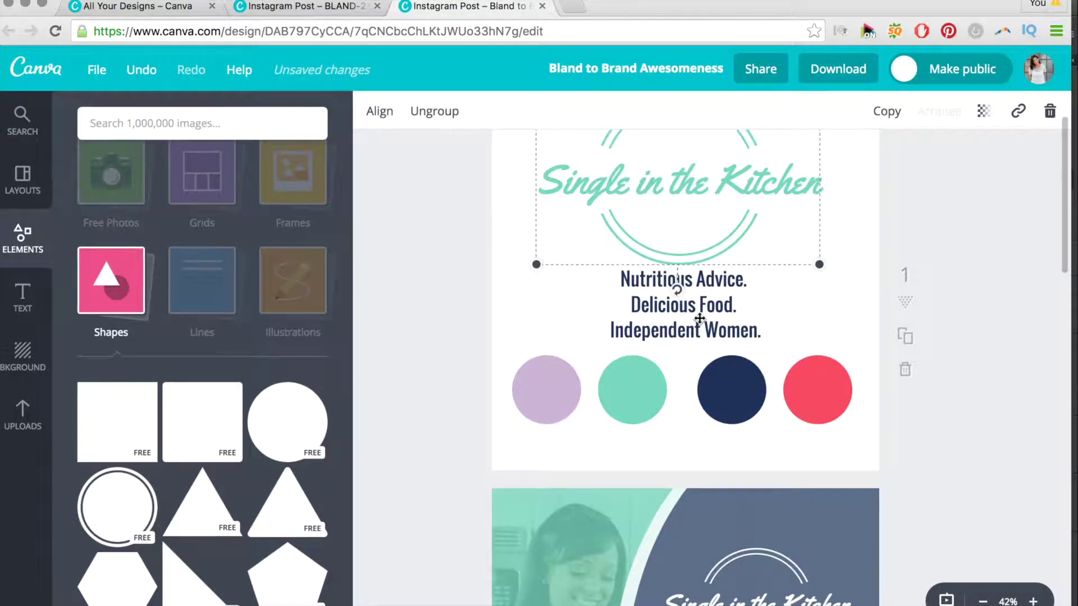
{"action": "left_click", "coordinate": [724, 279]}
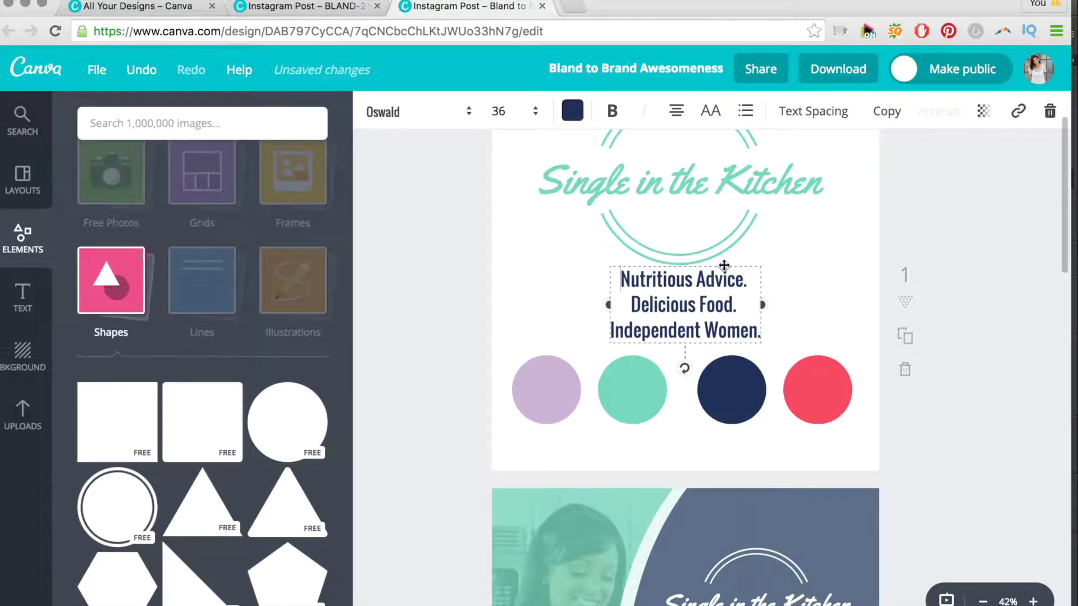
{"action": "scroll", "coordinate": [724, 265], "scroll_direction": "down", "scroll_amount": 8}
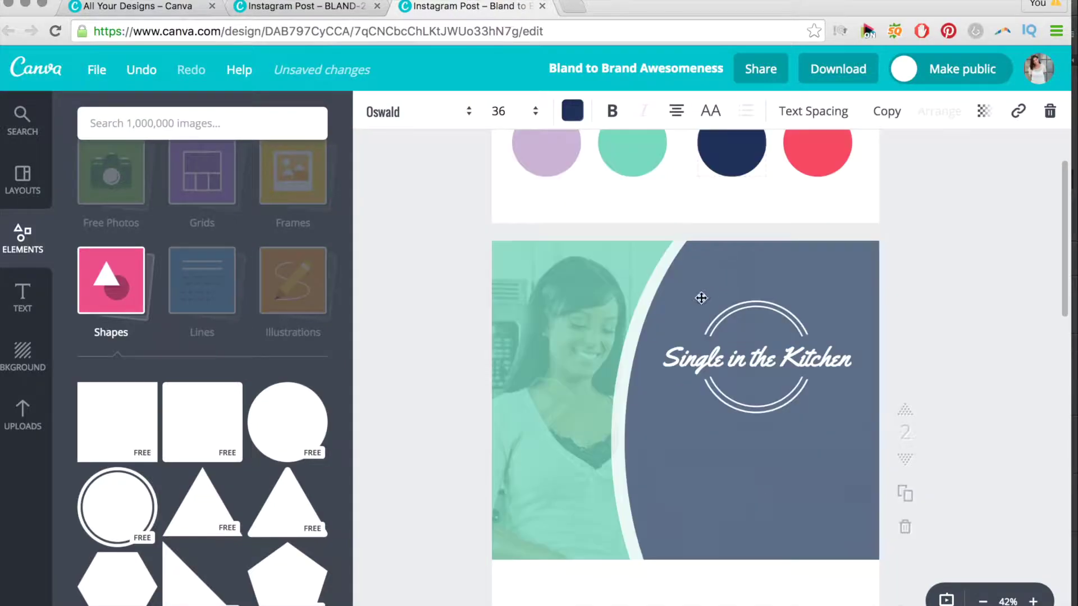
{"action": "left_click", "coordinate": [416, 441]}
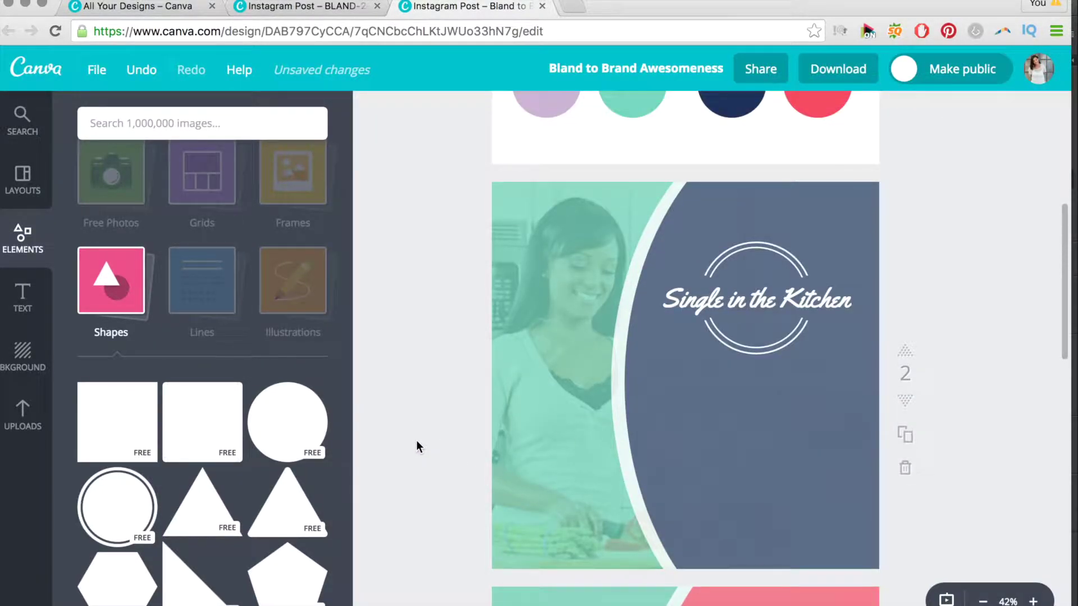
{"action": "type", "text": "Nutritious Advice. Delicious Food. Independent Women."}
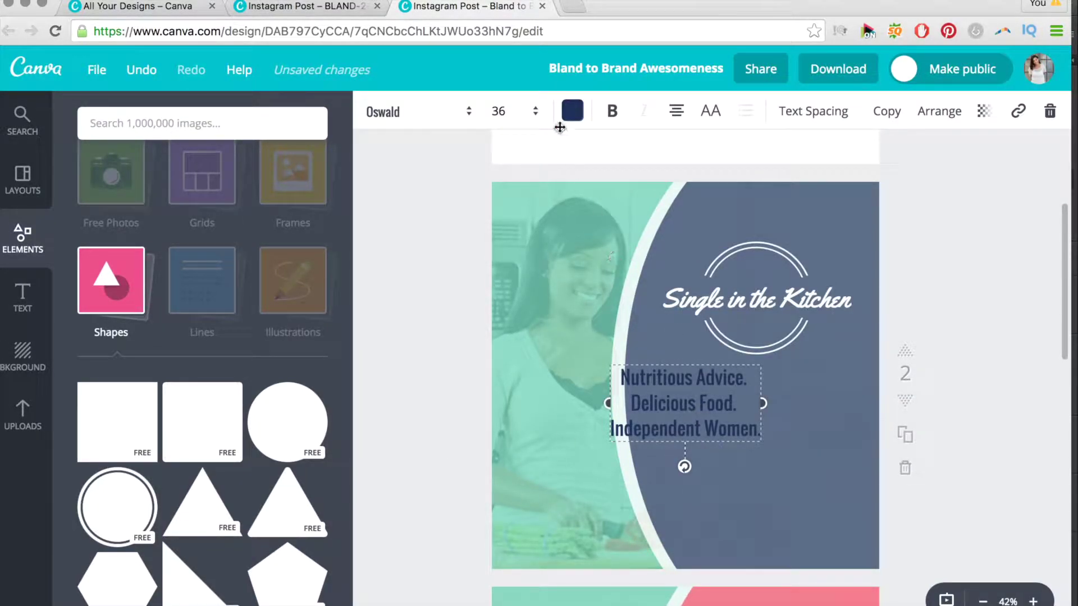
- Recolour the tagline text on page 2 white
{"action": "left_click", "coordinate": [572, 110]}
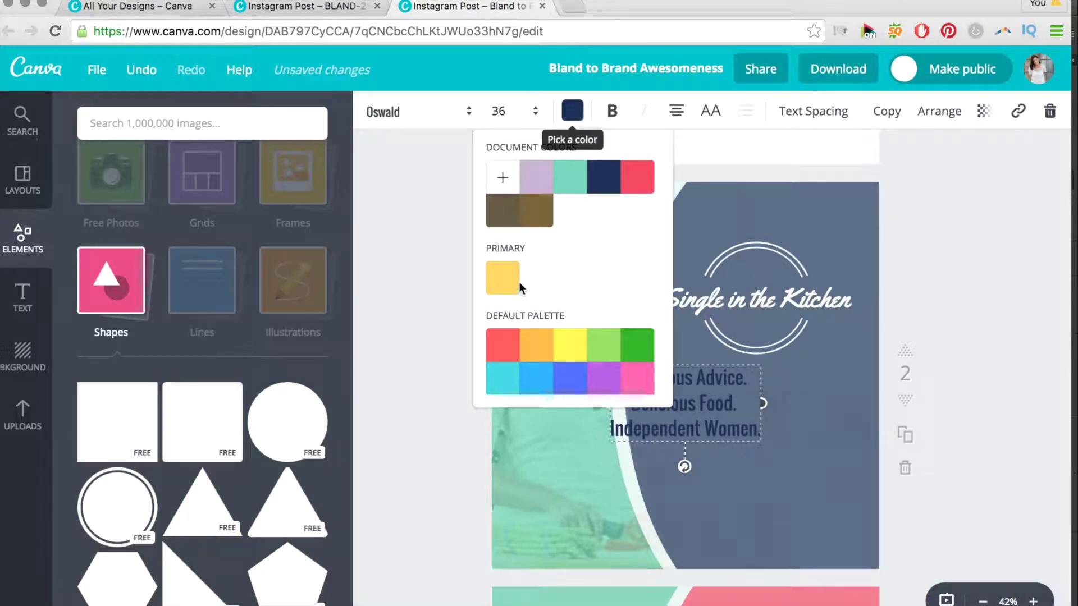
{"action": "scroll", "coordinate": [576, 311], "scroll_direction": "down", "scroll_amount": 3}
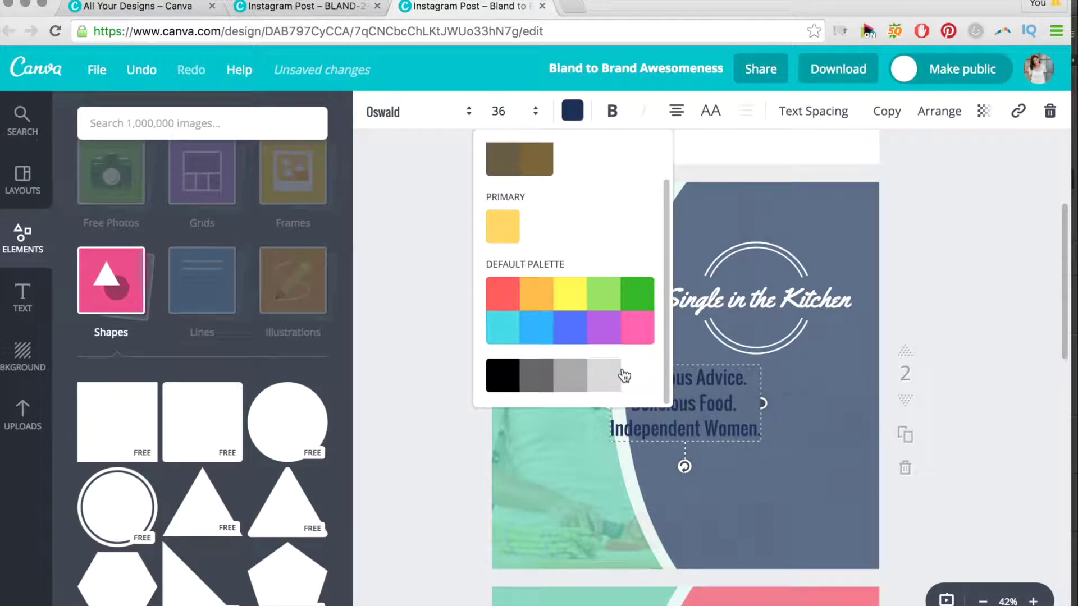
{"action": "left_click", "coordinate": [622, 374]}
{"action": "left_click", "coordinate": [717, 395]}
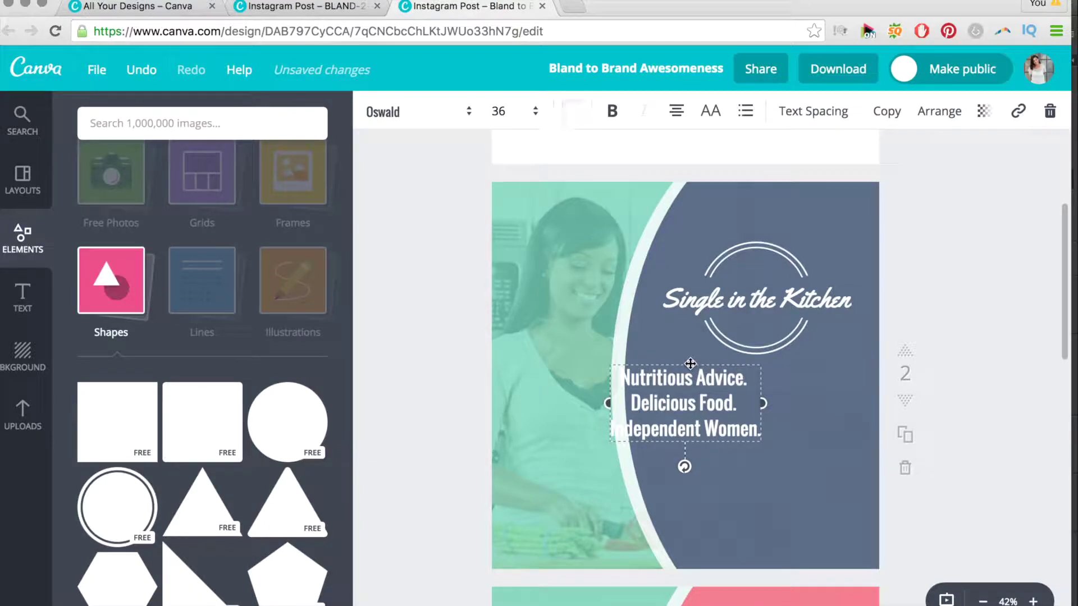
- Place the white tagline centred below the round logo on page 2 and compare the layout with the BLAND-2-BRAND design
{"action": "mouse_move", "coordinate": [760, 378]}
{"action": "left_mouse_down"}
{"action": "mouse_move", "coordinate": [777, 395]}
{"action": "mouse_move", "coordinate": [755, 386]}
{"action": "left_mouse_up"}
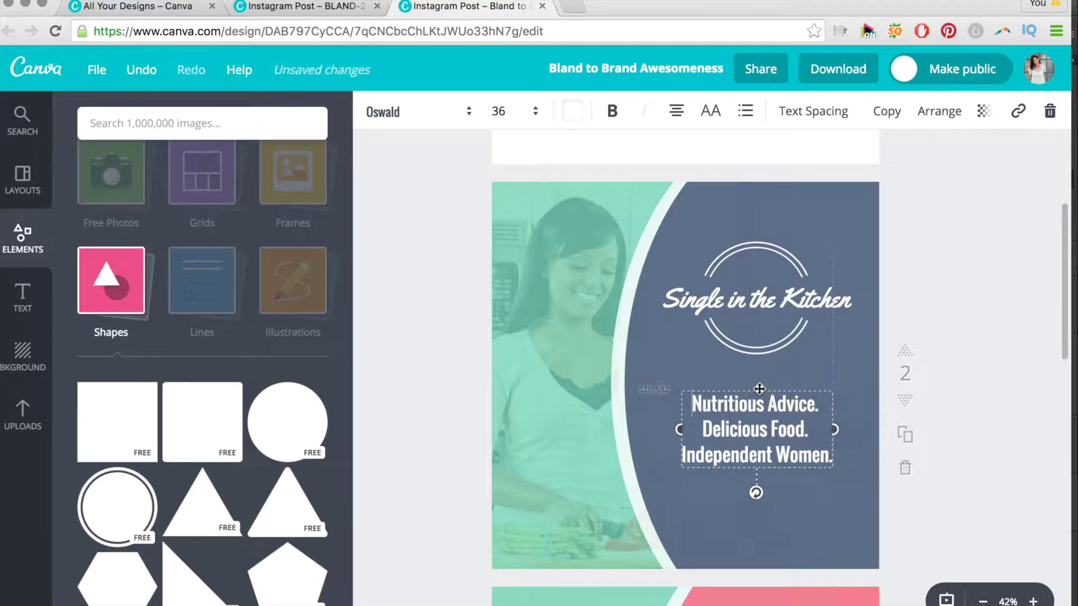
{"action": "left_click", "coordinate": [305, 8]}
{"action": "scroll", "coordinate": [589, 278], "scroll_direction": "up", "scroll_amount": 10}
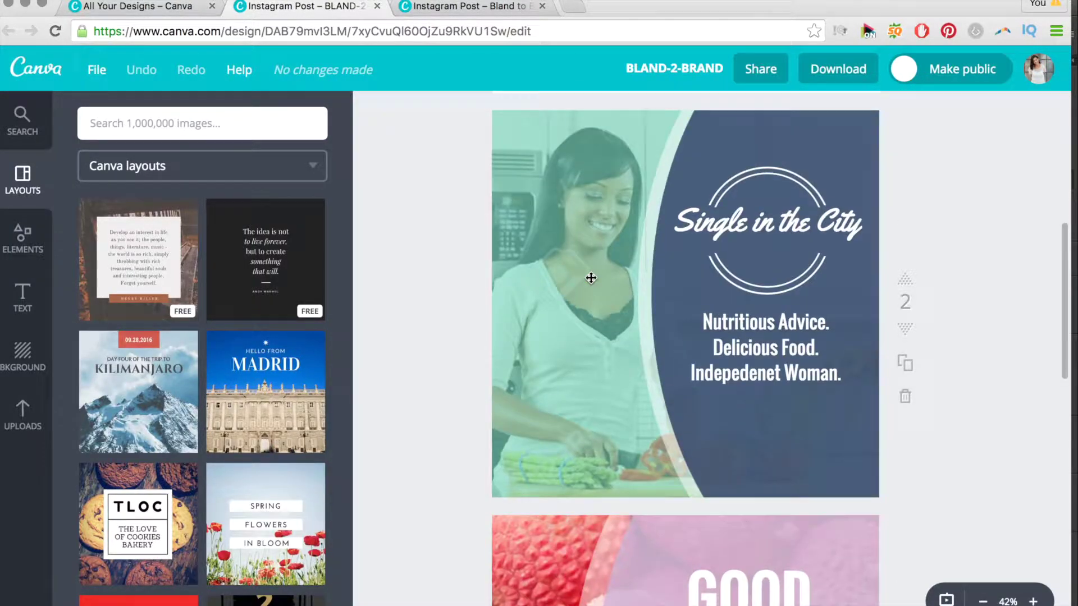
{"action": "scroll", "coordinate": [590, 278], "scroll_direction": "up", "scroll_amount": 2}
{"action": "left_click", "coordinate": [455, 7]}
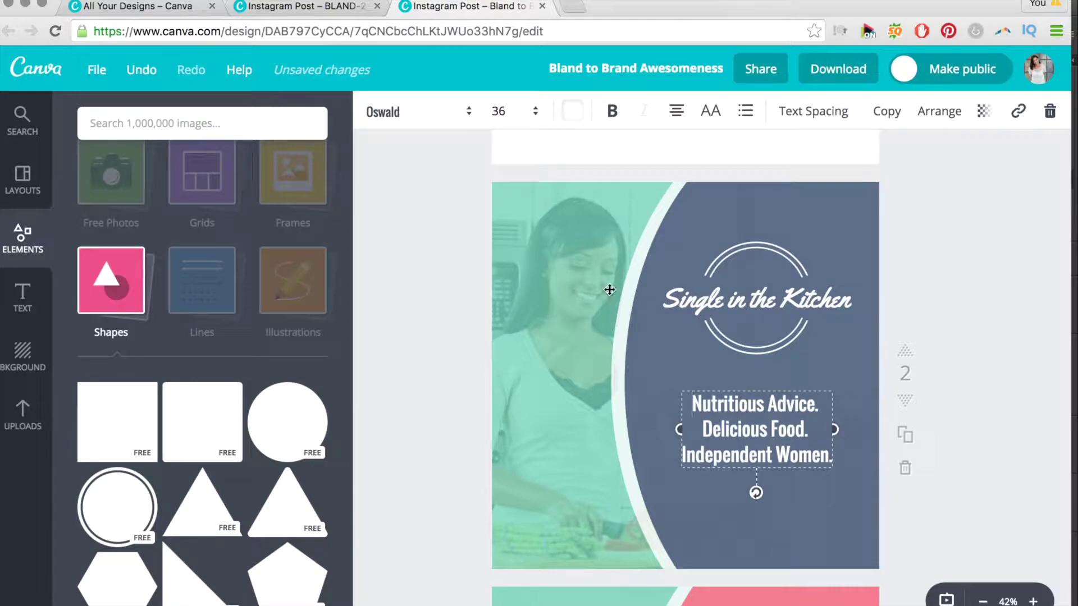
- Paste the copied tagline "Nutritious Advice. Delicious Food. Independent Women." onto page 3
{"action": "scroll", "coordinate": [674, 340], "scroll_direction": "down", "scroll_amount": 6}
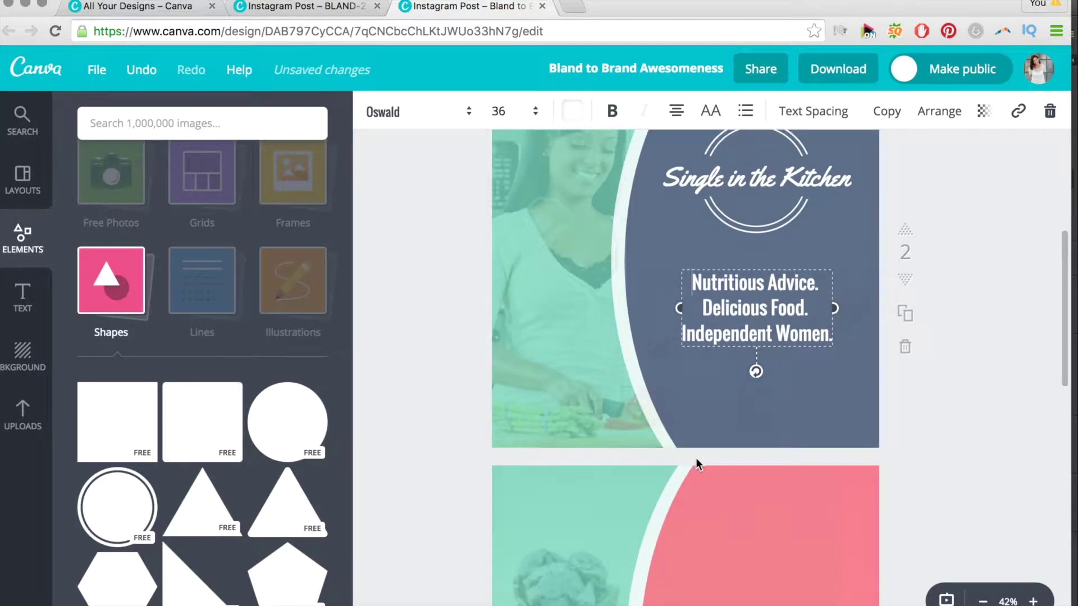
{"action": "scroll", "coordinate": [695, 457], "scroll_direction": "down", "scroll_amount": 3}
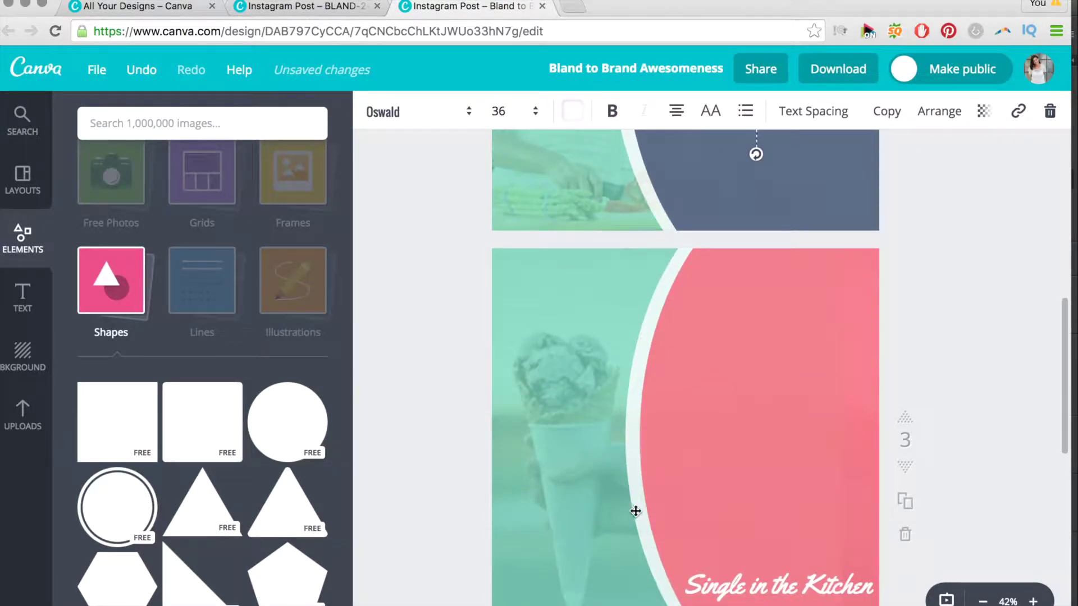
{"action": "left_click", "coordinate": [445, 495]}
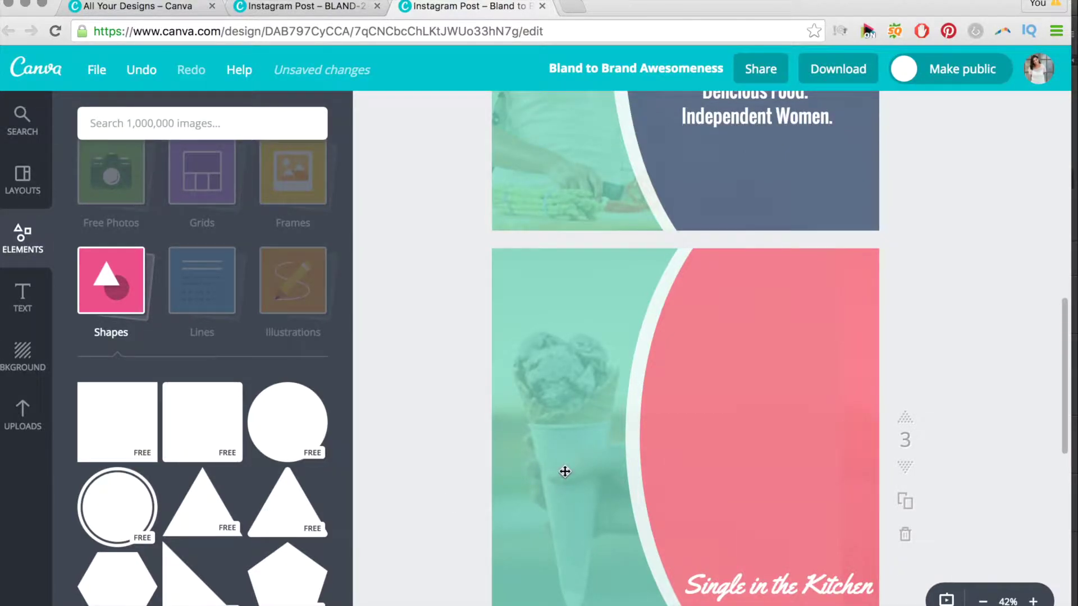
{"action": "type", "text": "Nutritious Advice. Delicious Food. Independent Women."}
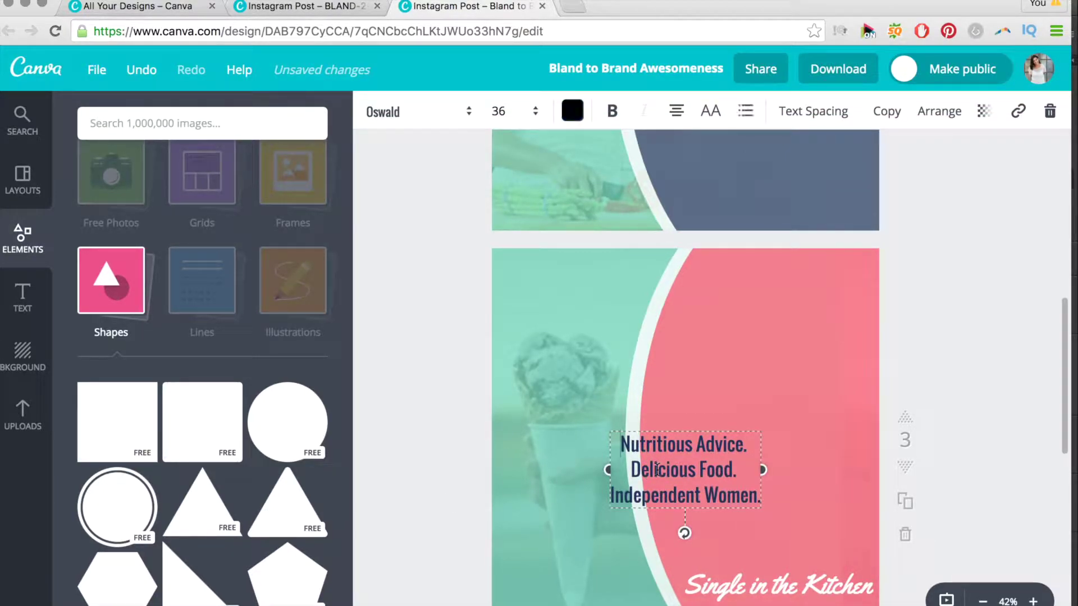
- Replace the pasted tagline on page 3 with "Single.", "Taken." and "Hungry." on three separate lines
{"action": "double_click", "coordinate": [656, 470]}
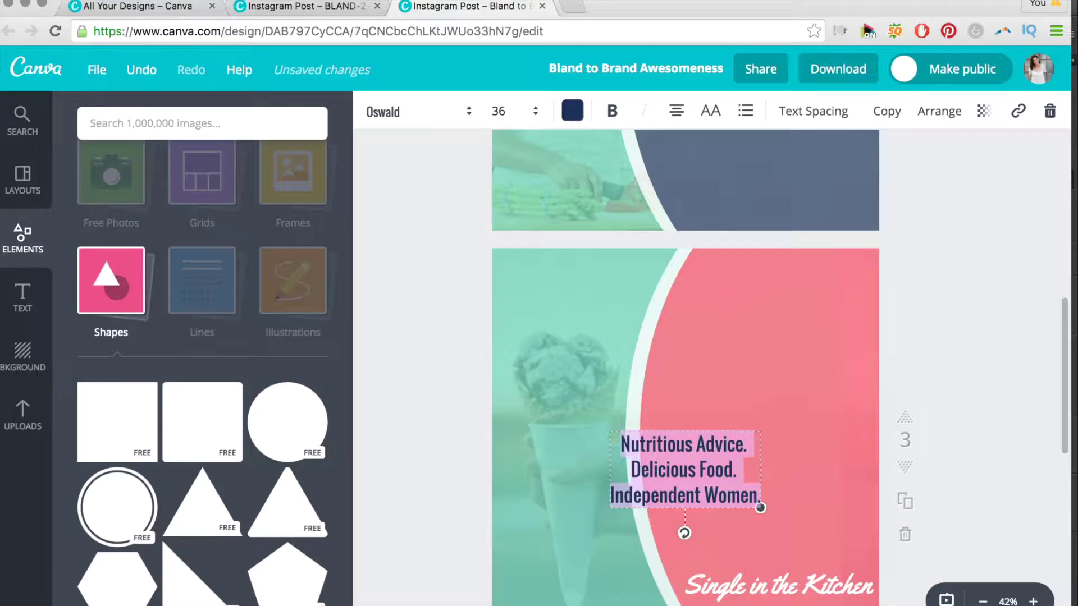
{"action": "type", "text": "SINGLE"}
{"action": "key", "text": "BackSpace"}
{"action": "key", "text": "BackSpace"}
{"action": "key", "text": "BackSpace"}
{"action": "key", "text": "BackSpace"}
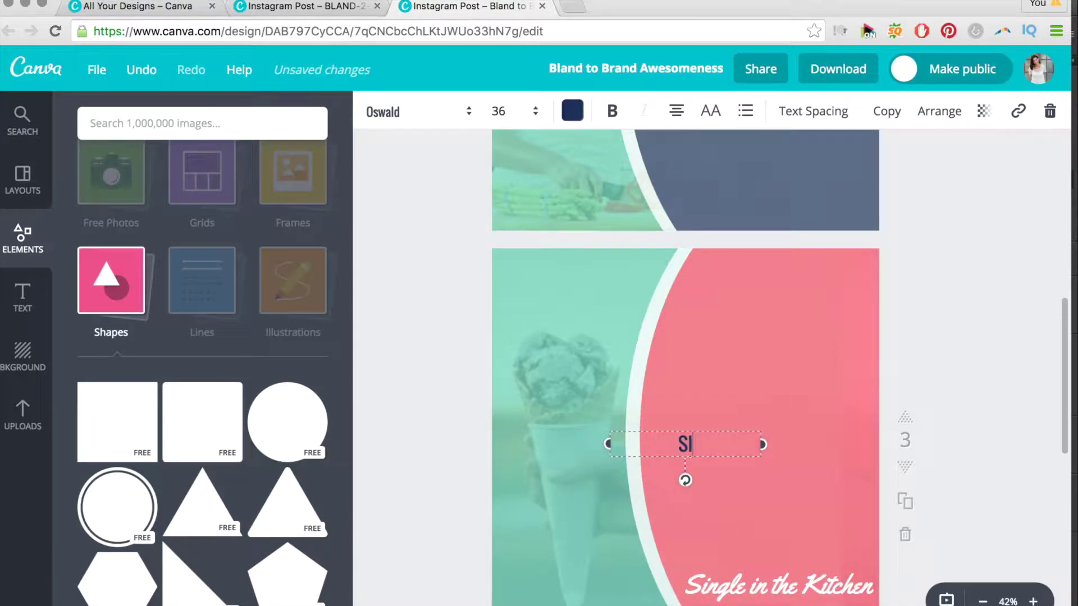
{"action": "type", "text": "ingle."}
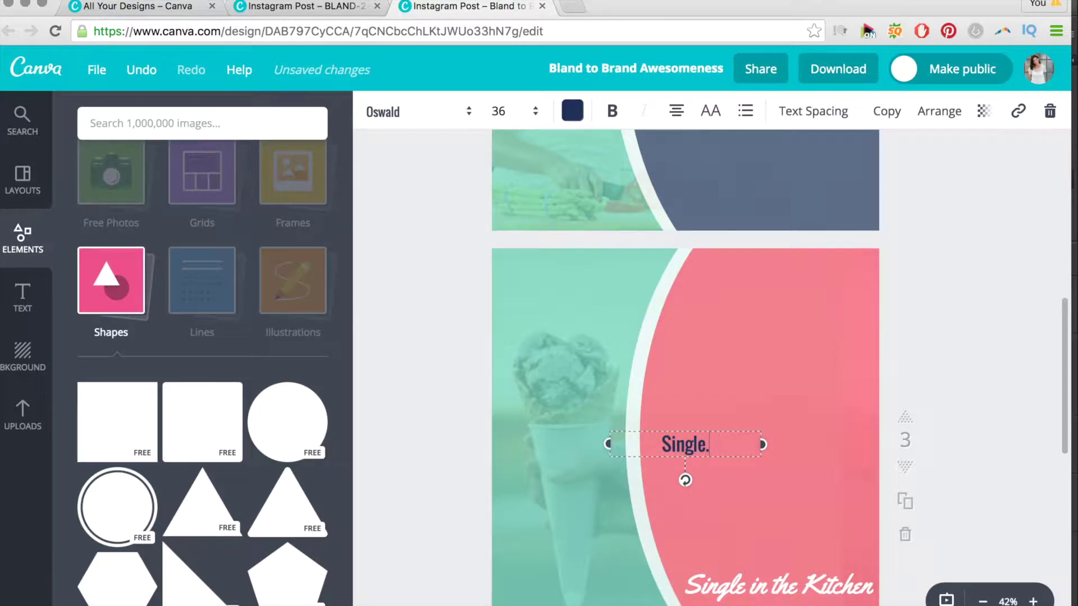
{"action": "key", "text": "Return"}
{"action": "type", "text": "Taken"}
{"action": "key", "text": "BackSpace"}
{"action": "key", "text": "BackSpace"}
{"action": "key", "text": "BackSpace"}
{"action": "type", "text": "ken."}
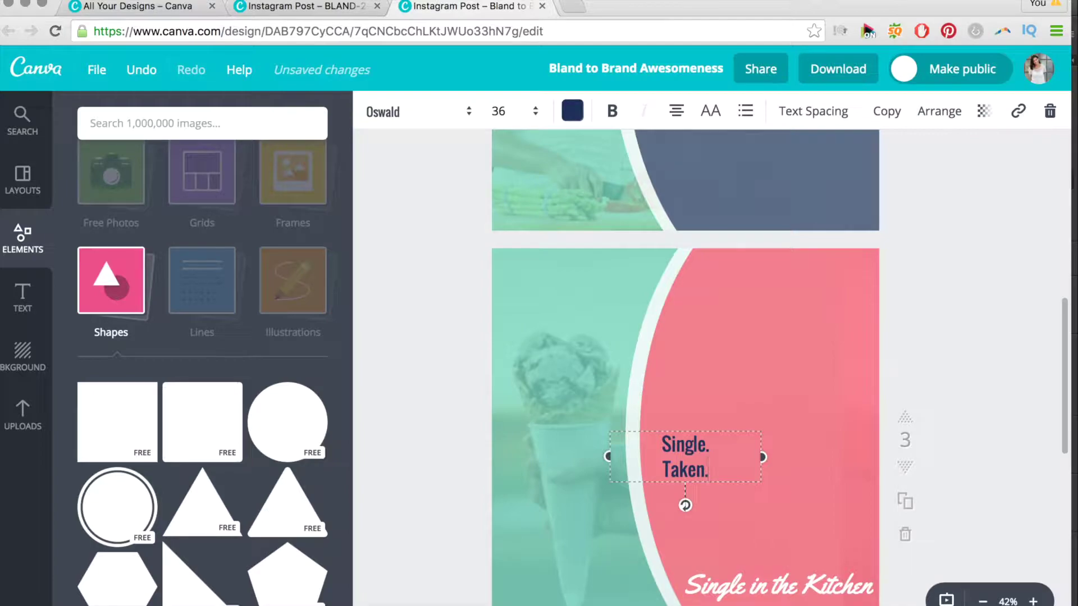
{"action": "key", "text": "Return"}
{"action": "type", "text": "Hungry"}
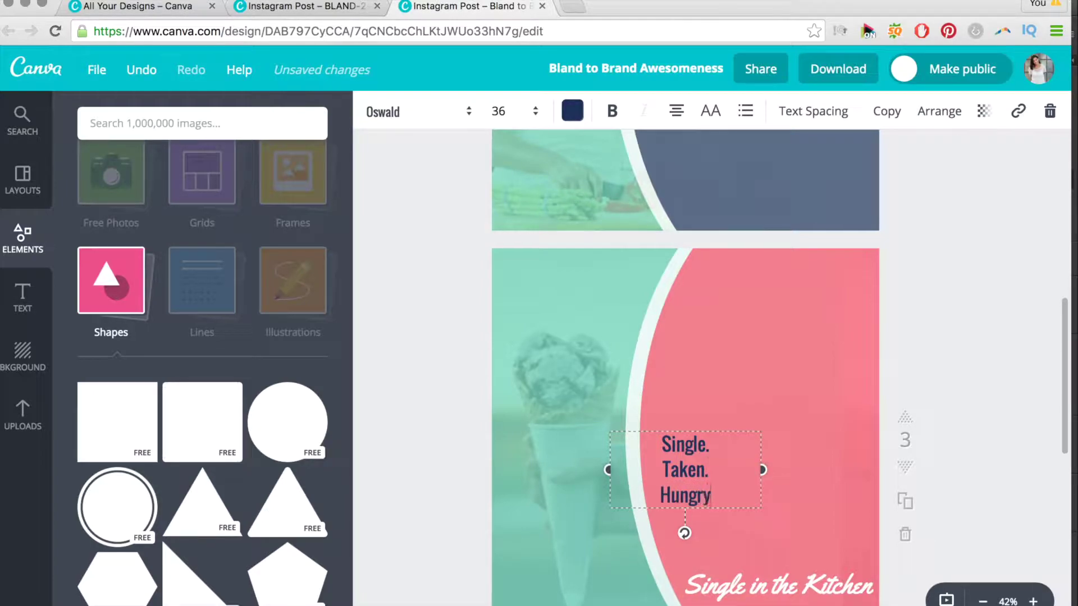
{"action": "type", "text": "."}
- Left-align the "Single. Taken. Hungry." text and narrow its box so it starts inside the pink-red oval
{"action": "key", "text": "ctrl+a"}
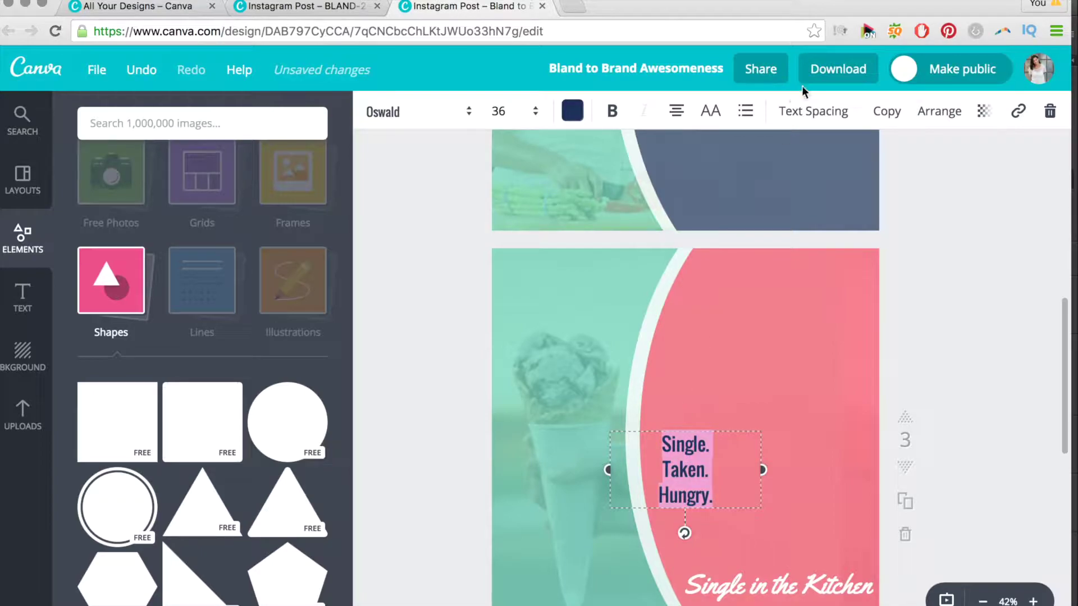
{"action": "left_click", "coordinate": [678, 112]}
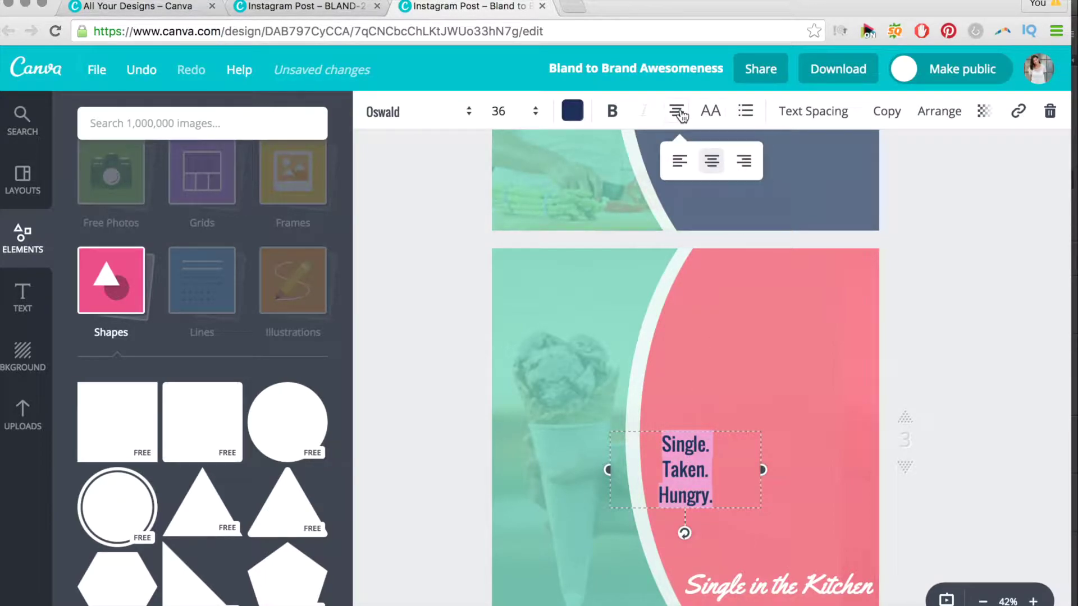
{"action": "left_click", "coordinate": [678, 169]}
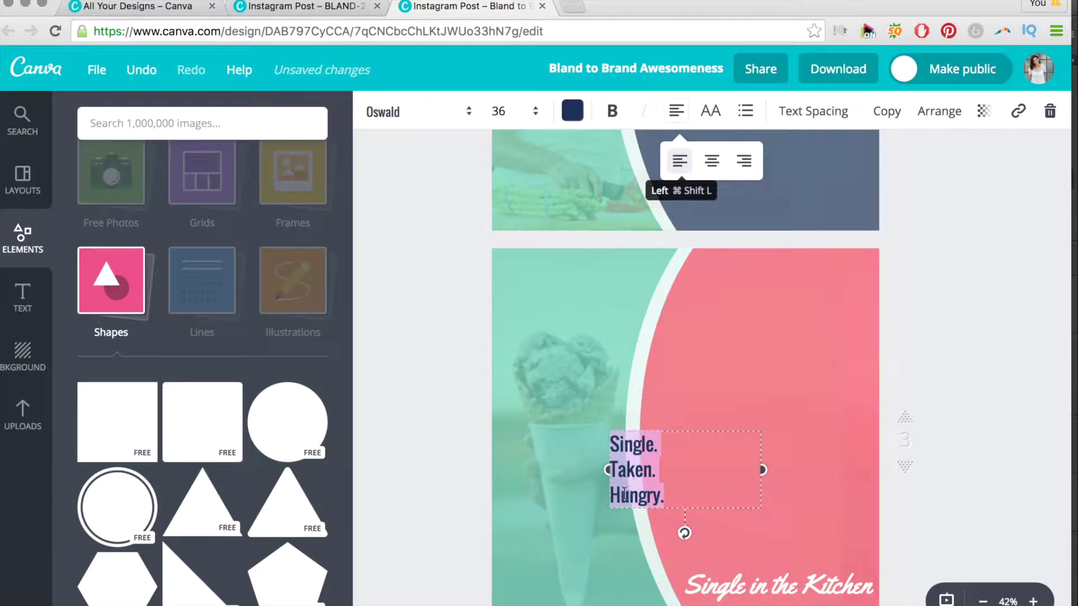
{"action": "left_click_drag", "start_coordinate": [606, 469], "coordinate": [651, 472]}
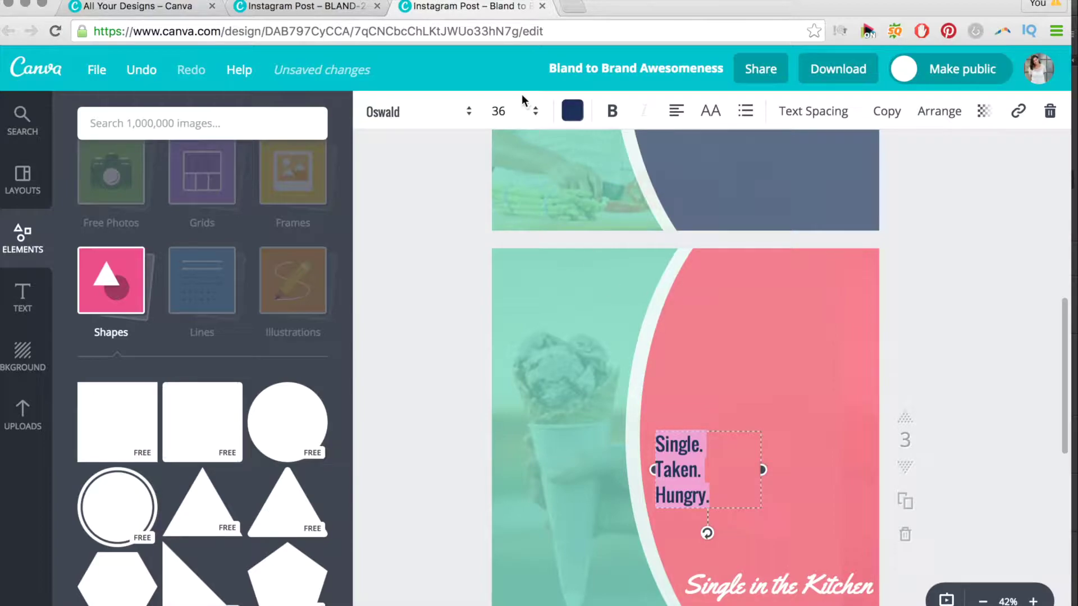
- Set the "Single. Taken. Hungry." font size to 80, widen its box to fit, and place it above "Single in the Kitchen"
{"action": "left_click", "coordinate": [535, 112]}
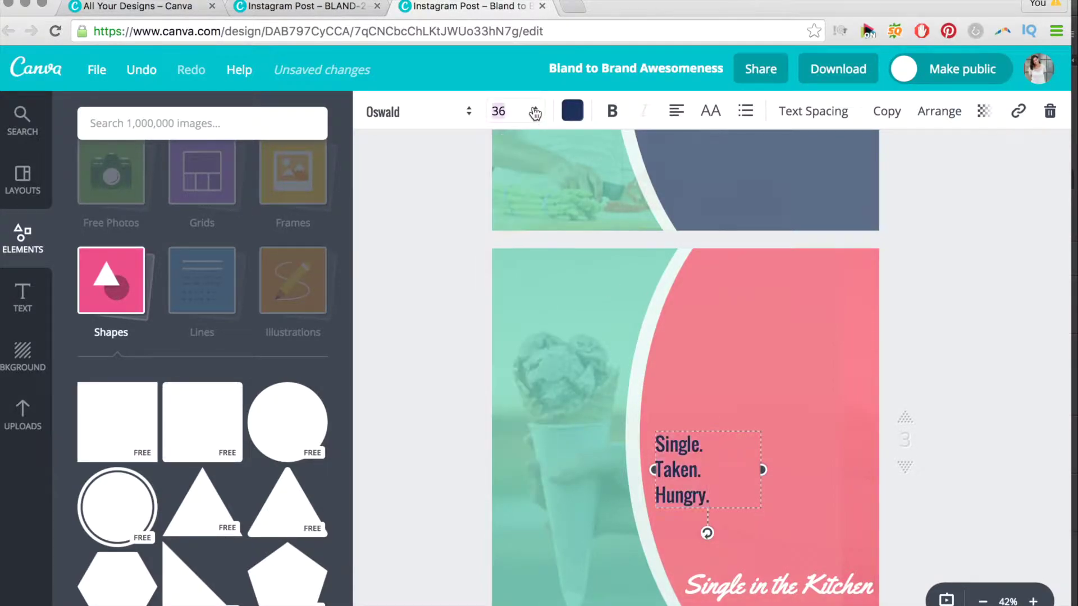
{"action": "left_click", "coordinate": [535, 111]}
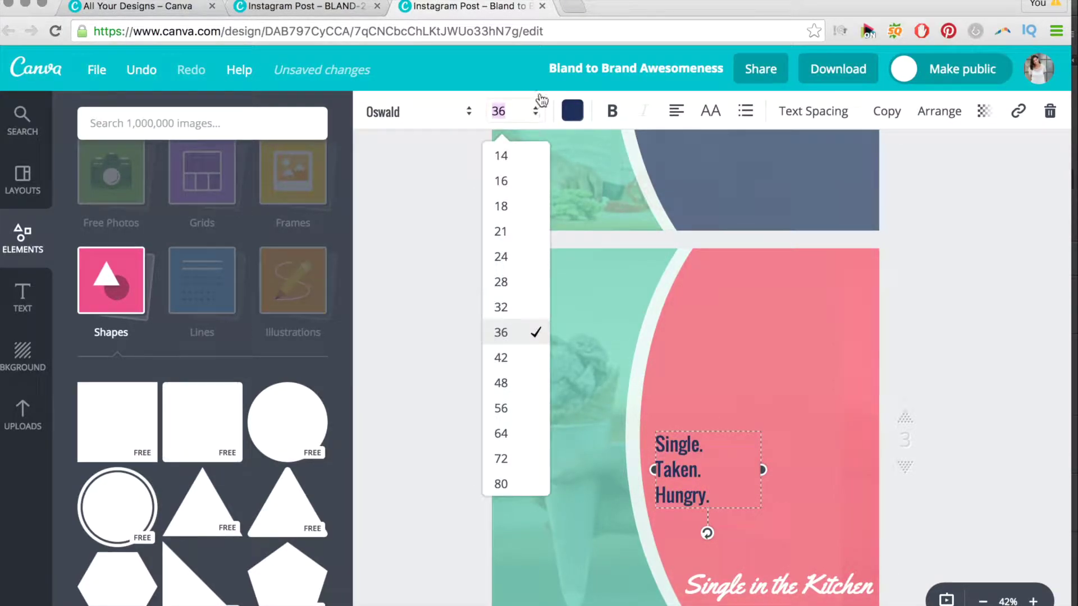
{"action": "left_click", "coordinate": [500, 481]}
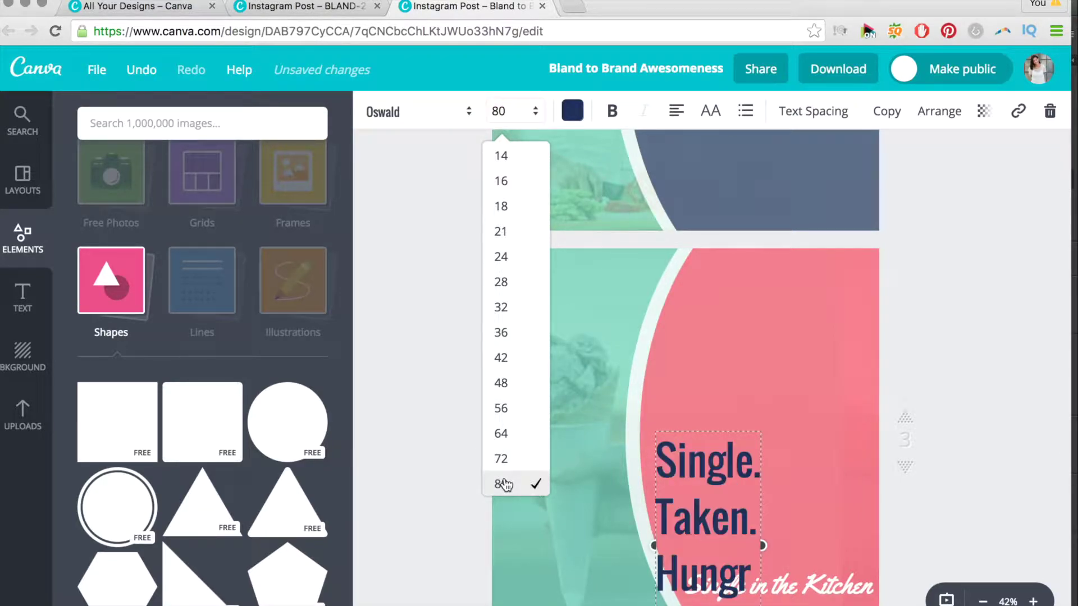
{"action": "left_click_drag", "start_coordinate": [765, 545], "coordinate": [795, 543]}
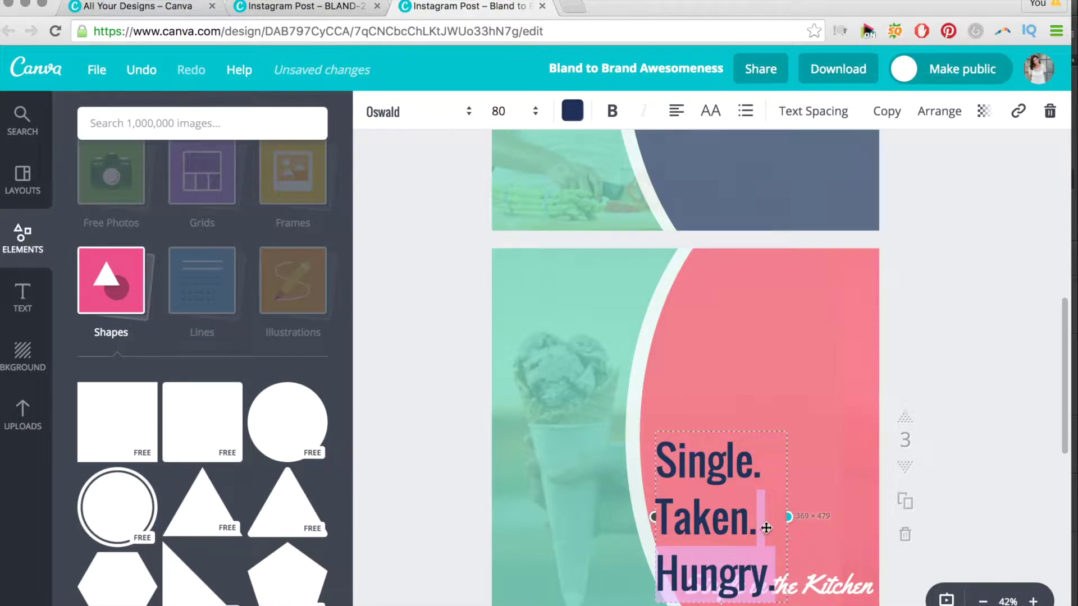
{"action": "left_click", "coordinate": [739, 431]}
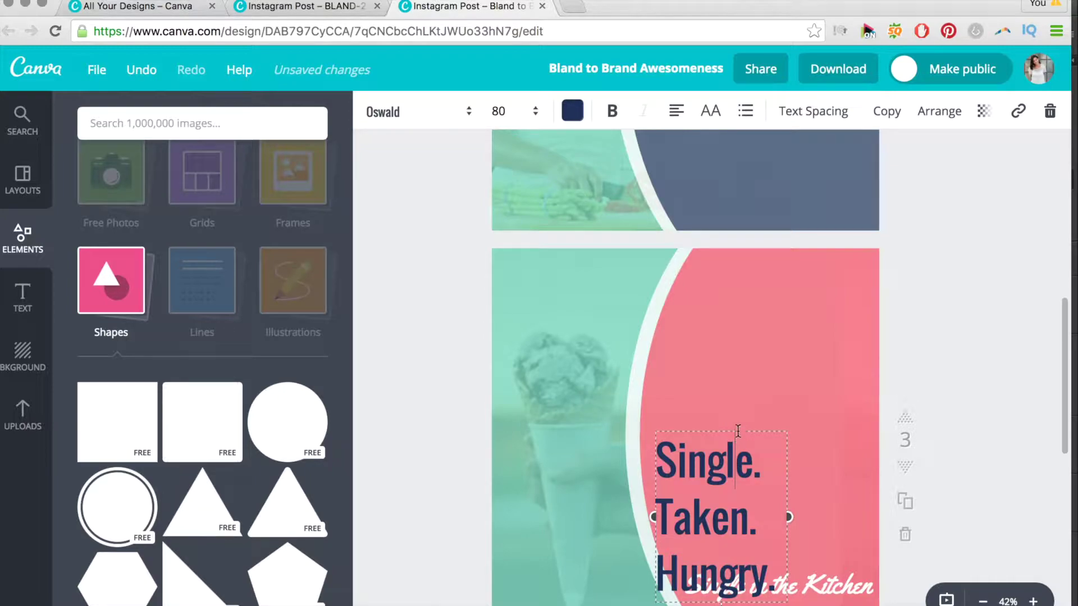
{"action": "left_click_drag", "start_coordinate": [738, 427], "coordinate": [780, 317]}
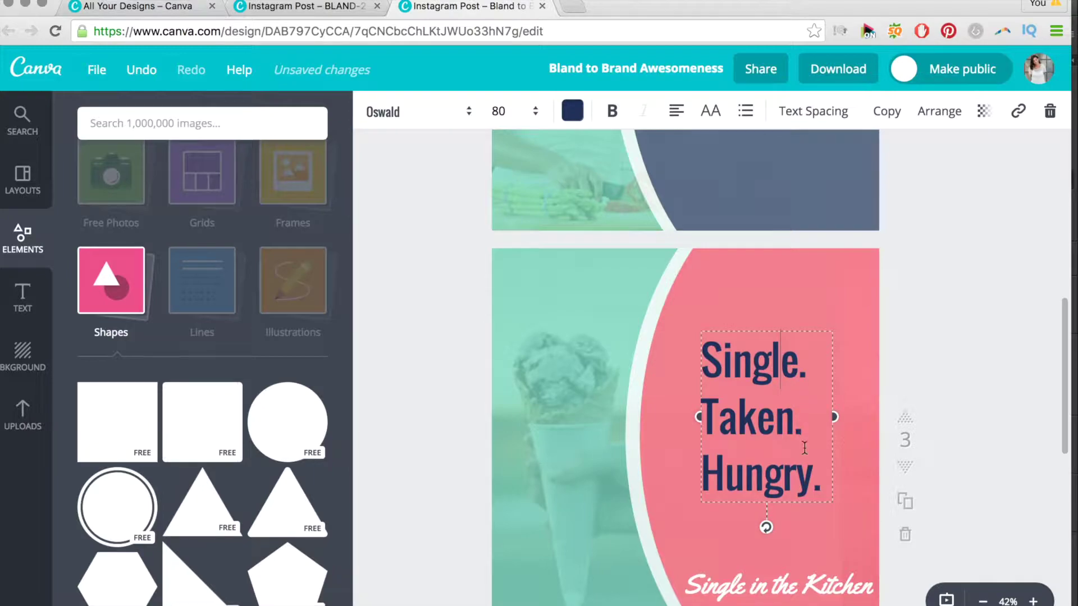
- Increase the "Single. Taken. Hungry." font size to 88 and shift the text slightly right within the pink-red oval
{"action": "key", "text": "super+a"}
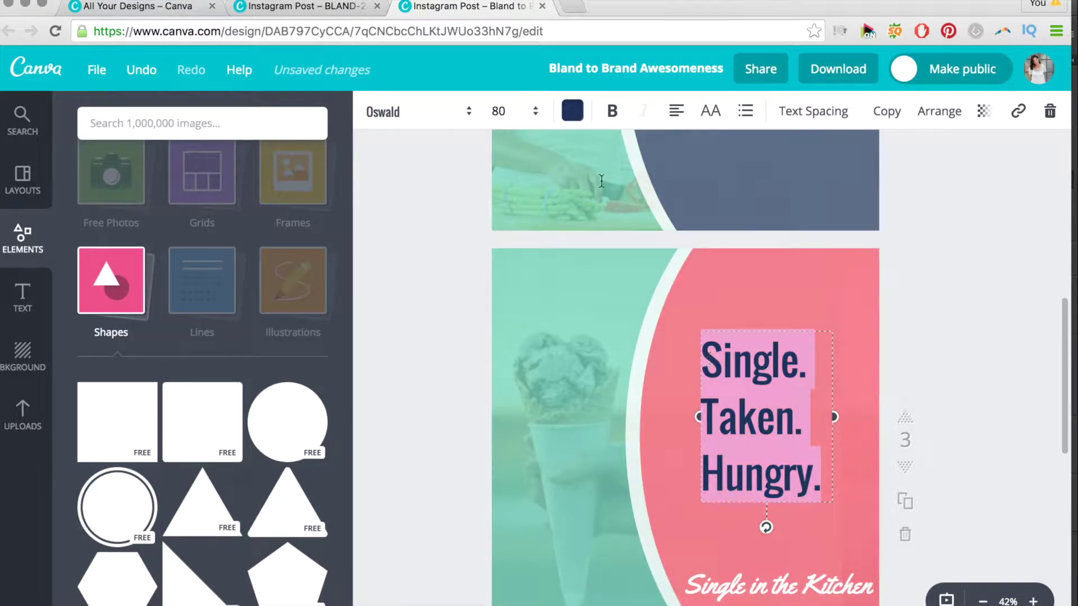
{"action": "left_click", "coordinate": [533, 123]}
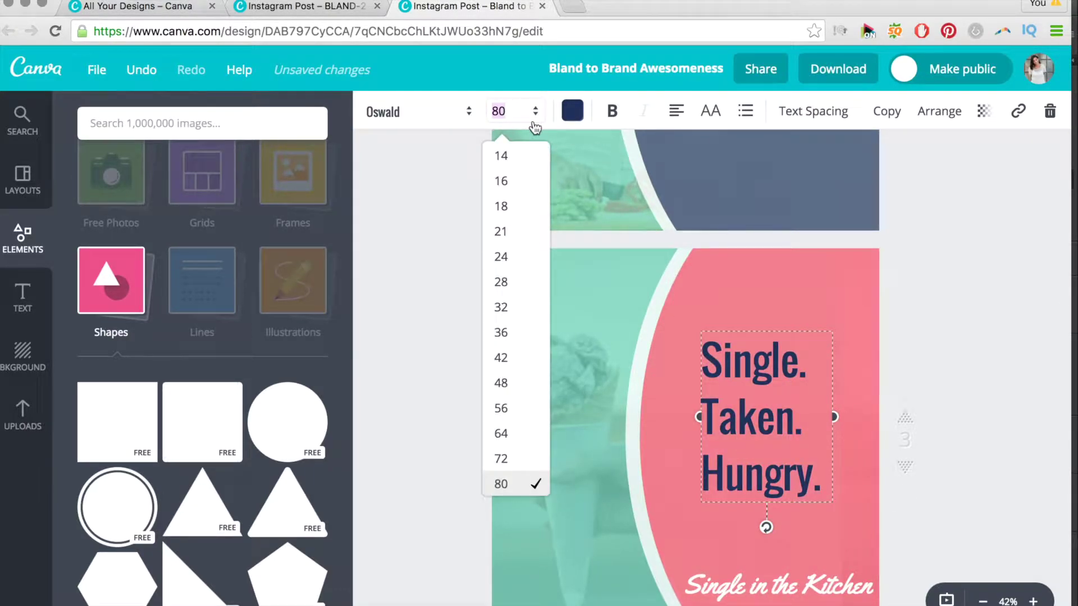
{"action": "scroll", "coordinate": [506, 452], "scroll_direction": "down", "scroll_amount": 2}
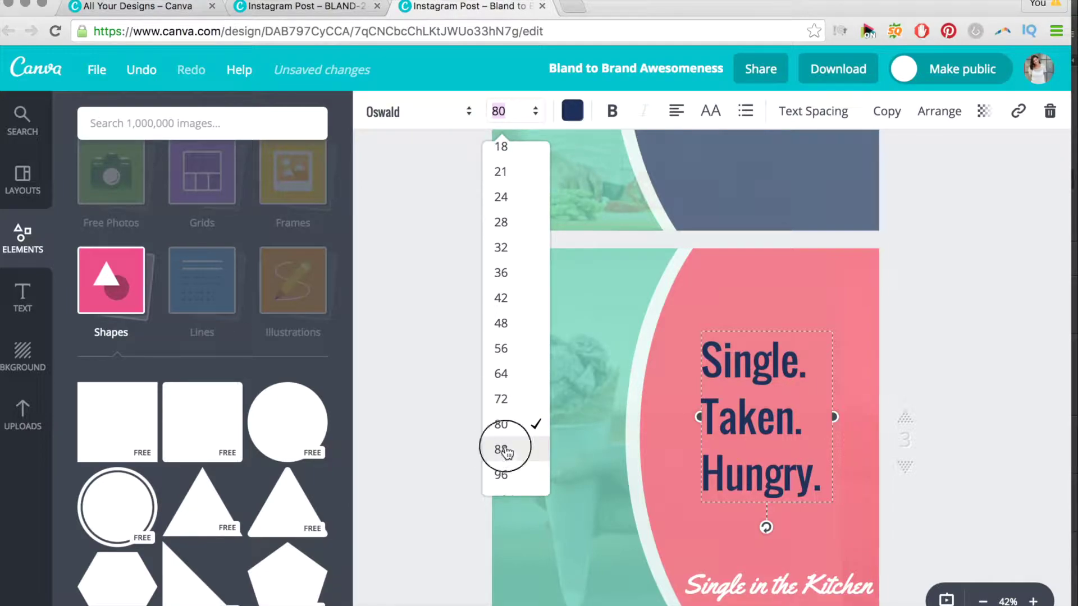
{"action": "key", "text": "Return"}
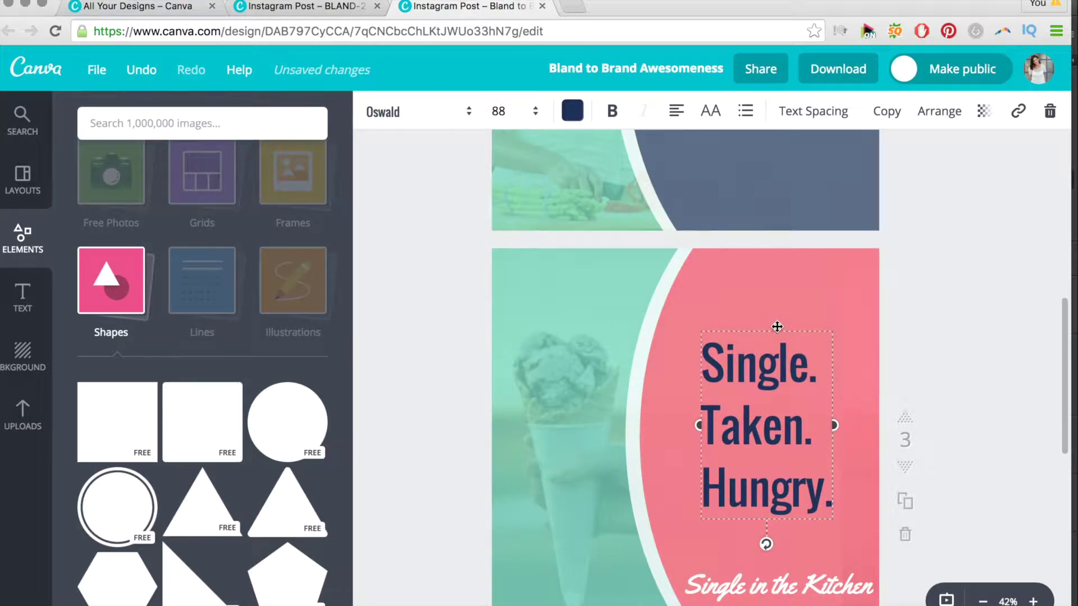
{"action": "mouse_move", "coordinate": [775, 327]}
{"action": "left_mouse_down"}
{"action": "mouse_move", "coordinate": [793, 322]}
{"action": "mouse_move", "coordinate": [774, 320]}
{"action": "left_mouse_up"}
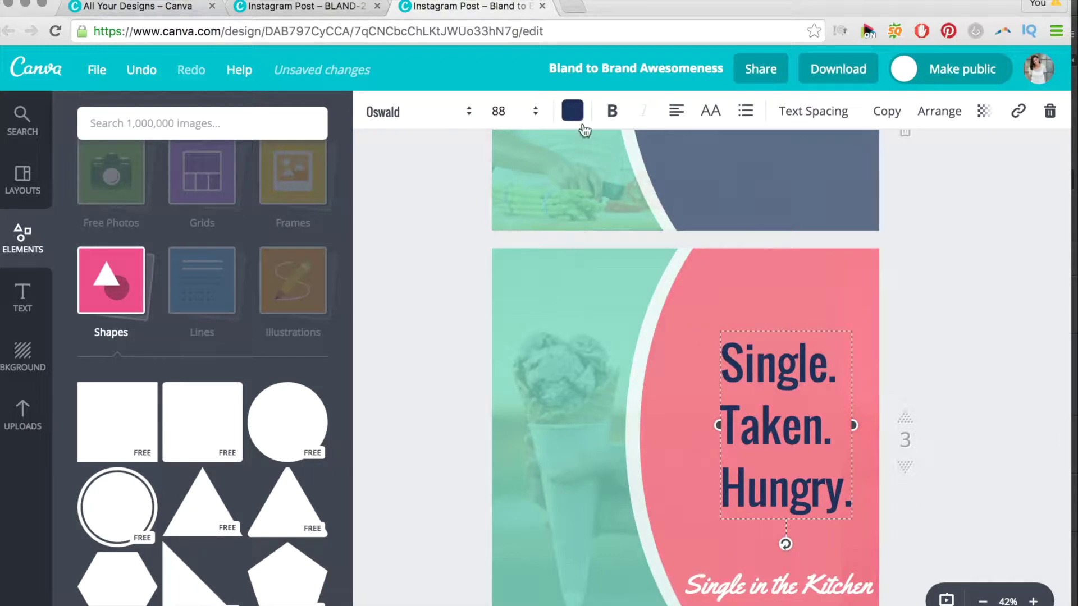
- Recolour the "Single. Taken. Hungry." text on page 3 white
{"action": "left_click", "coordinate": [573, 111]}
{"action": "scroll", "coordinate": [580, 261], "scroll_direction": "down", "scroll_amount": 2}
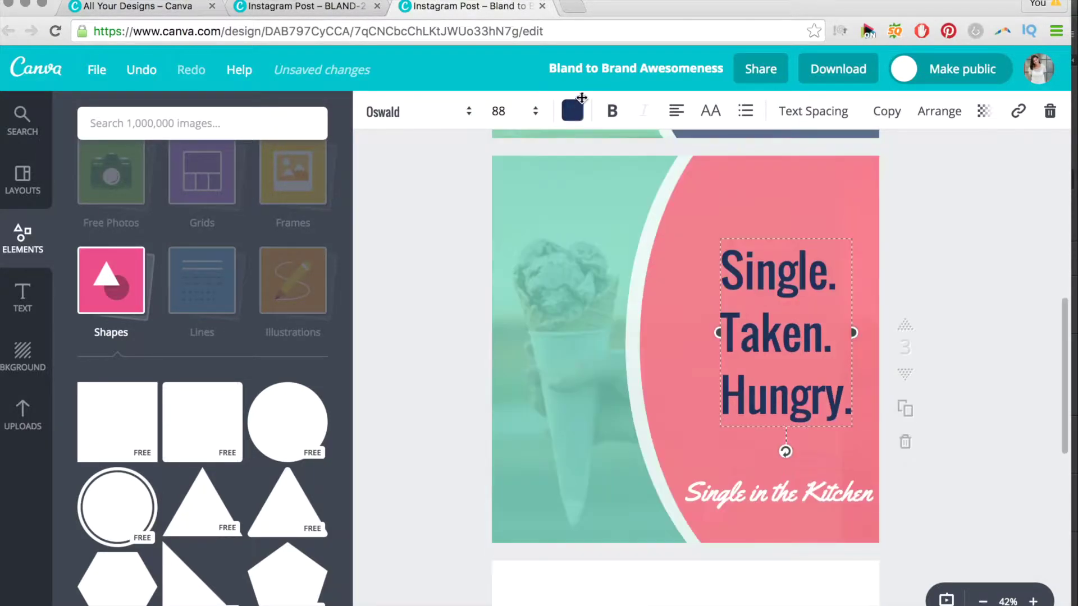
{"action": "left_click", "coordinate": [572, 110]}
{"action": "scroll", "coordinate": [581, 301], "scroll_direction": "down", "scroll_amount": 3}
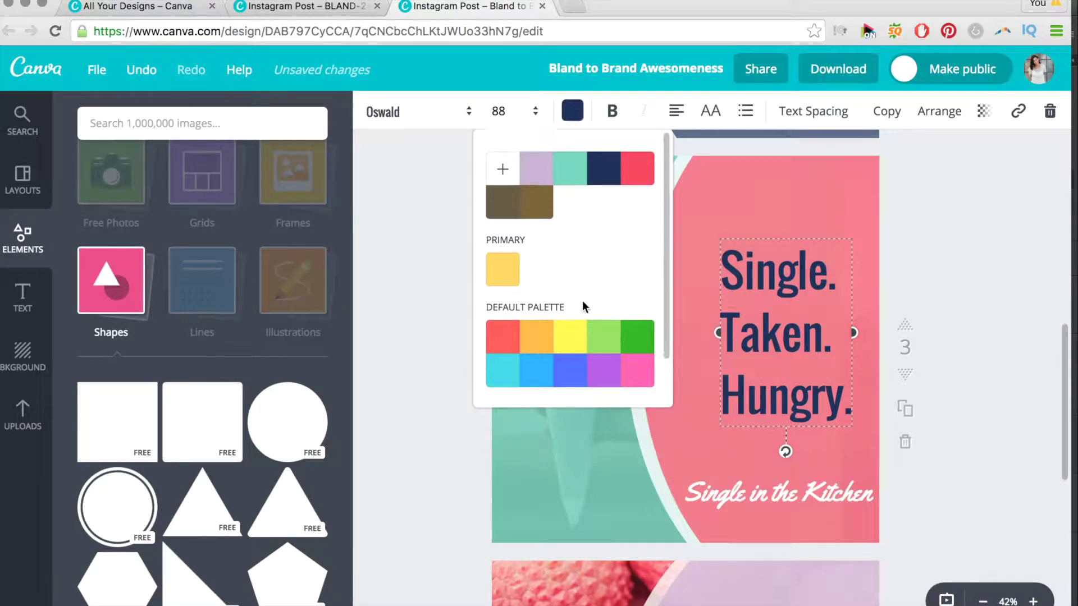
{"action": "left_click", "coordinate": [646, 375]}
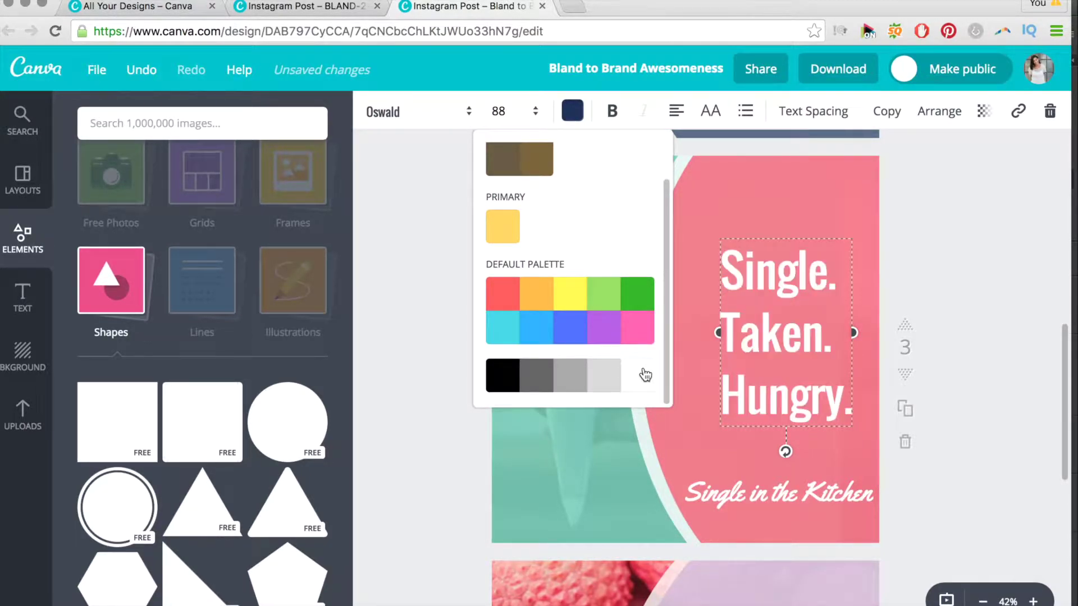
{"action": "left_click", "coordinate": [446, 432]}
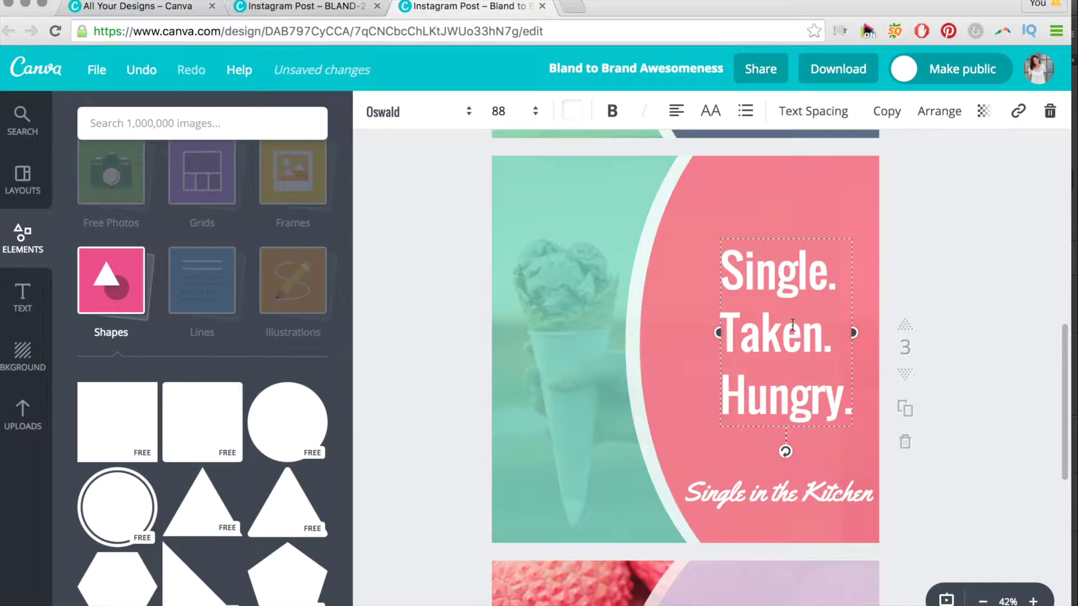
{"action": "scroll", "coordinate": [612, 392], "scroll_direction": "up", "scroll_amount": 5}
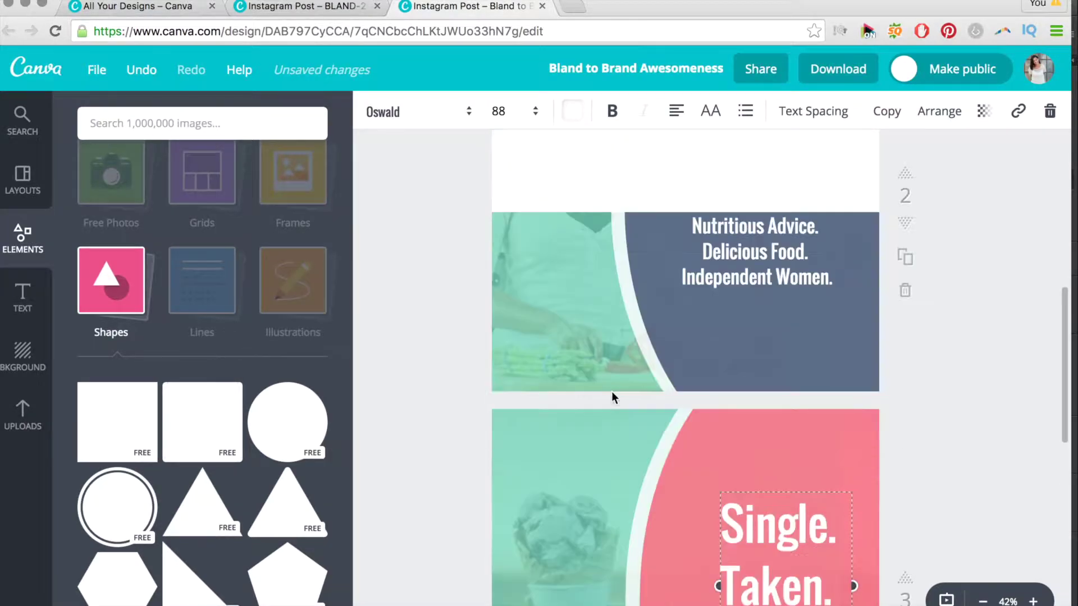
{"action": "scroll", "coordinate": [676, 201], "scroll_direction": "up", "scroll_amount": 1}
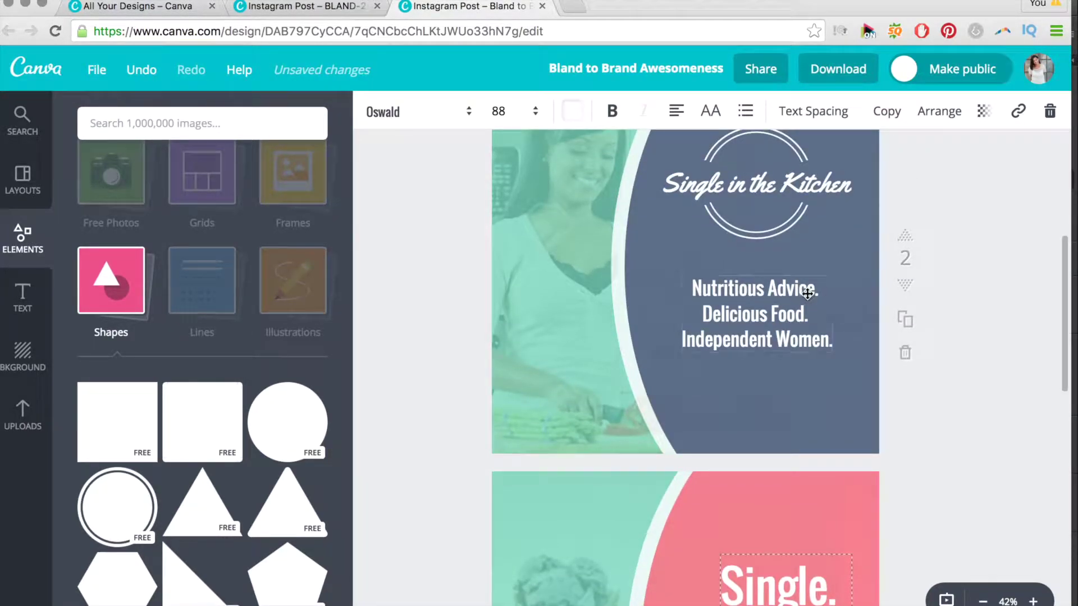
{"action": "scroll", "coordinate": [758, 305], "scroll_direction": "down", "scroll_amount": 4}
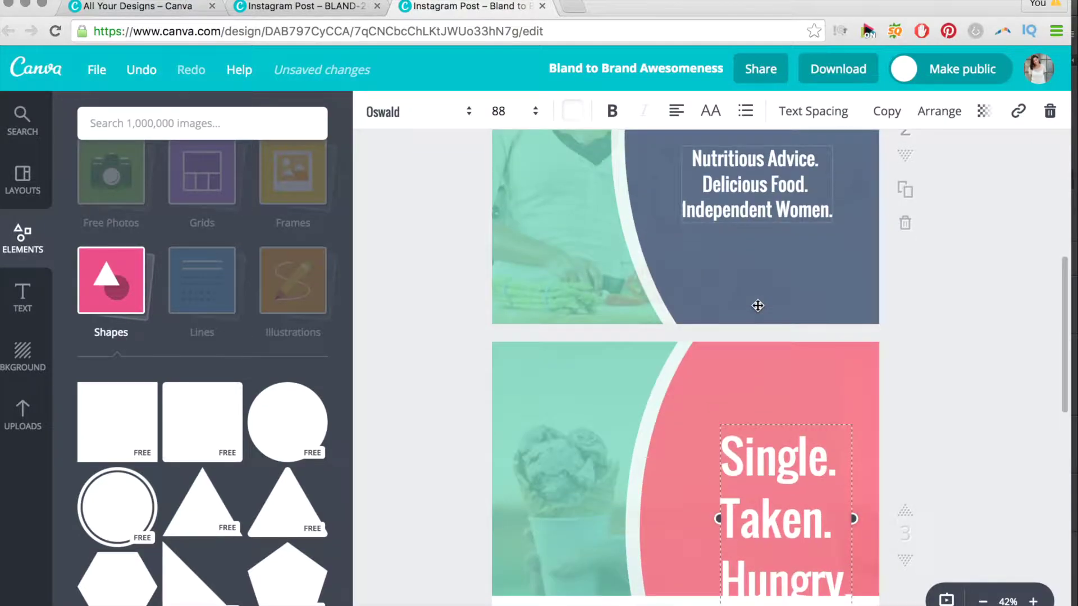
{"action": "scroll", "coordinate": [758, 305], "scroll_direction": "down", "scroll_amount": 1}
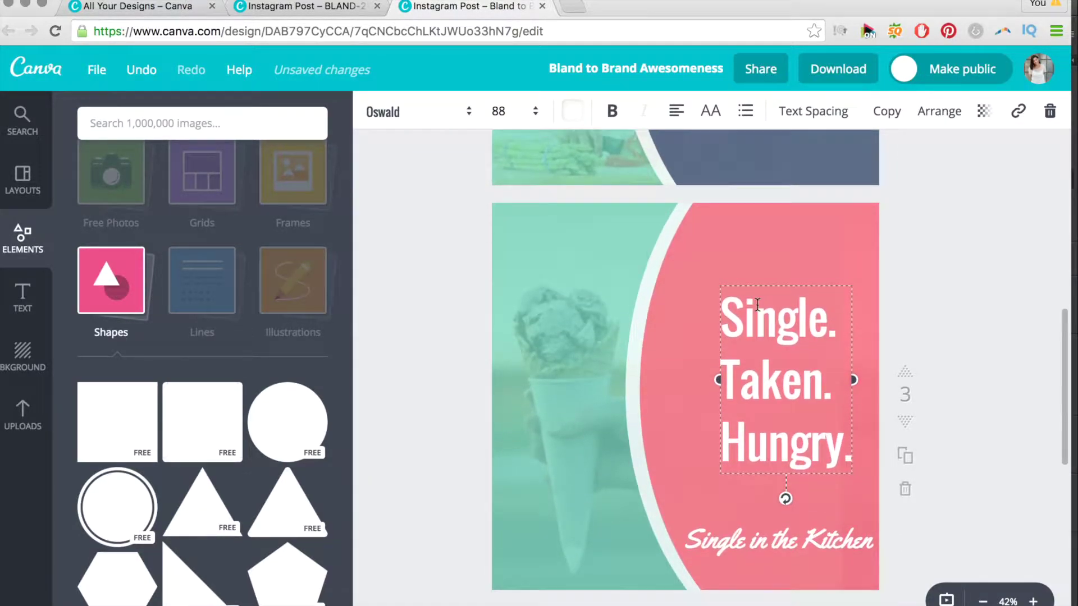
- Examine pages 3 and 4 of the BLAND-2-BRAND reference design for their headline text styling and check-circle layout
{"action": "left_click", "coordinate": [372, 222]}
{"action": "left_click", "coordinate": [285, 8]}
{"action": "scroll", "coordinate": [448, 378], "scroll_direction": "down", "scroll_amount": 3}
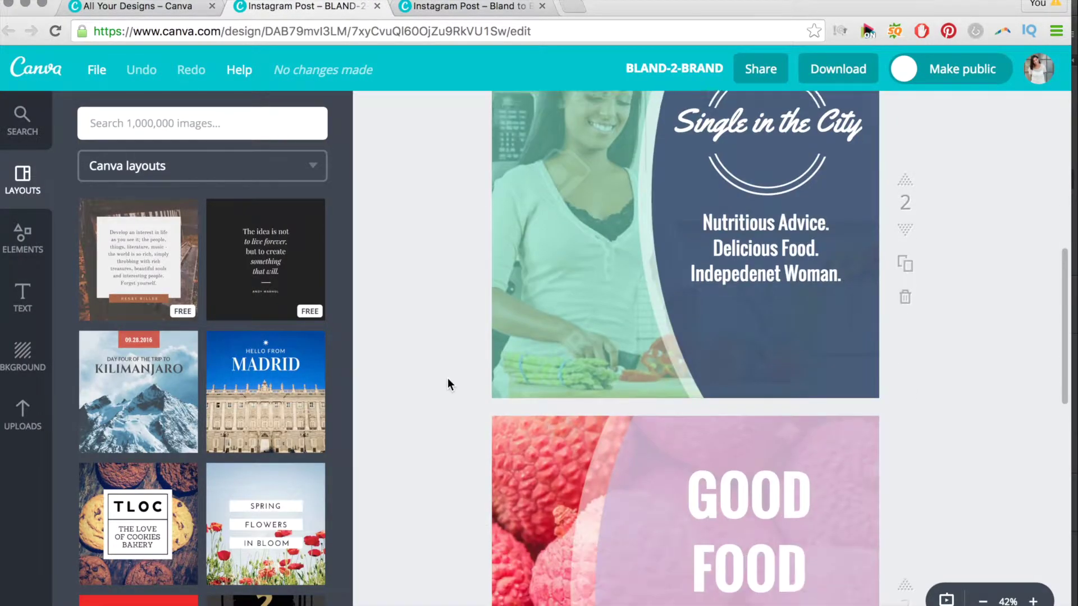
{"action": "scroll", "coordinate": [447, 378], "scroll_direction": "down", "scroll_amount": 6}
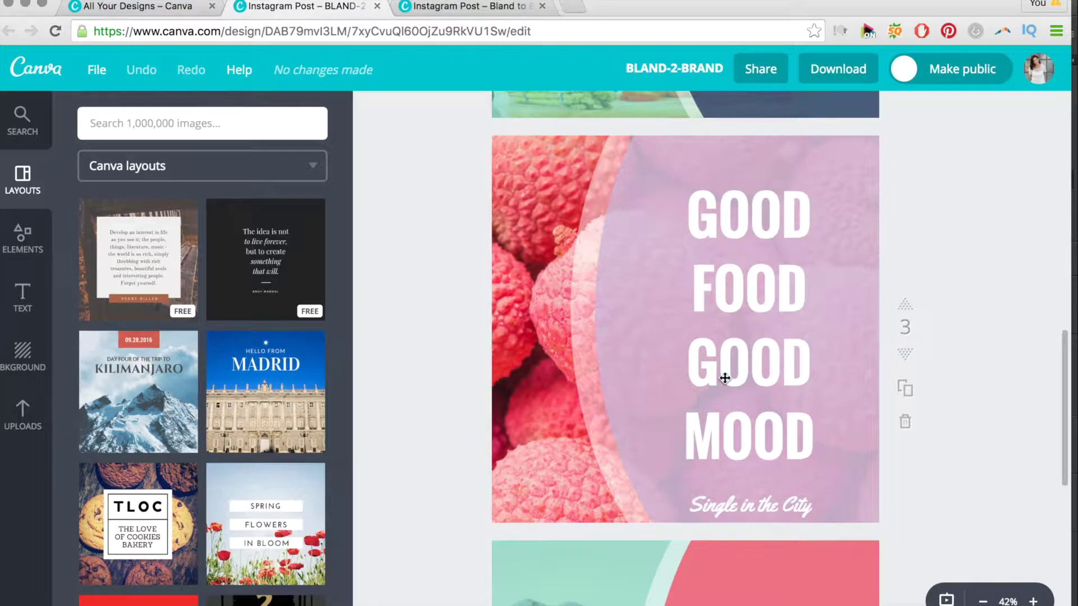
{"action": "left_click", "coordinate": [727, 289]}
{"action": "double_click", "coordinate": [729, 291]}
{"action": "left_click_drag", "start_coordinate": [713, 286], "coordinate": [725, 306]}
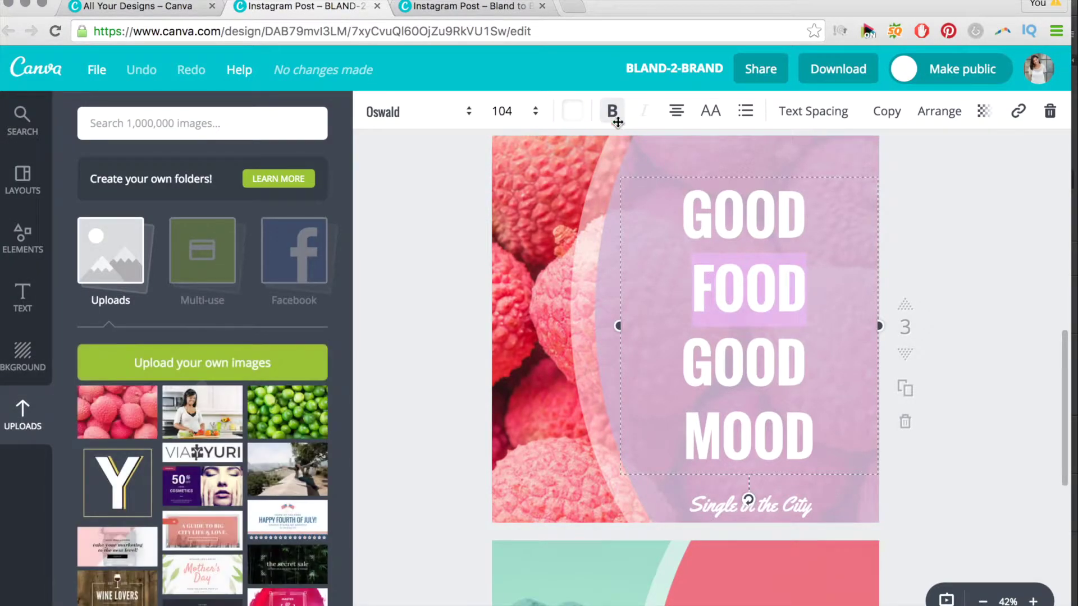
{"action": "left_click", "coordinate": [712, 406]}
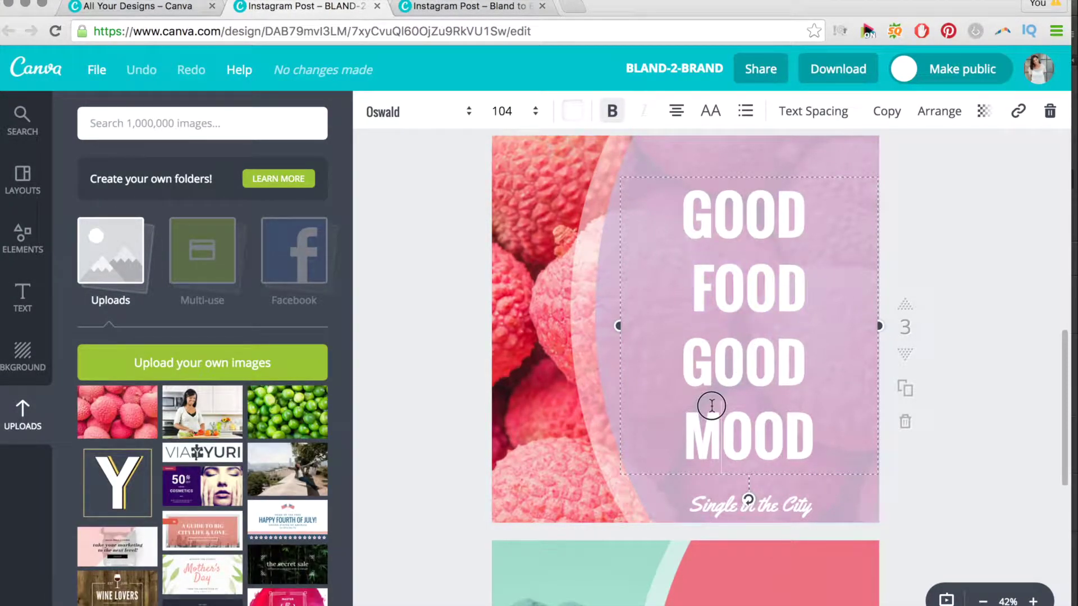
{"action": "scroll", "coordinate": [641, 506], "scroll_direction": "down", "scroll_amount": 5}
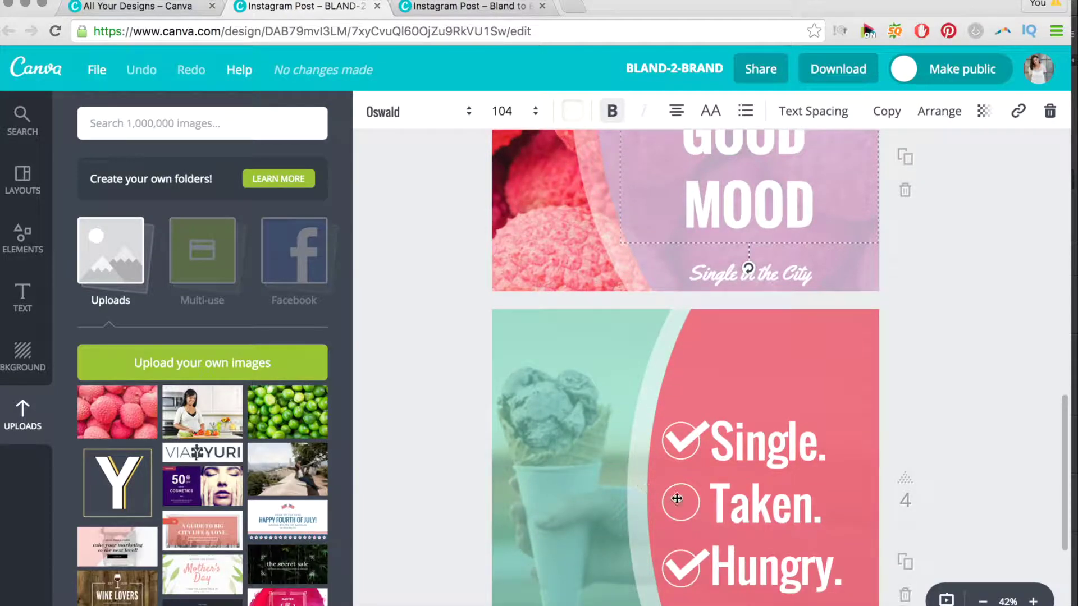
{"action": "scroll", "coordinate": [682, 491], "scroll_direction": "down", "scroll_amount": 1}
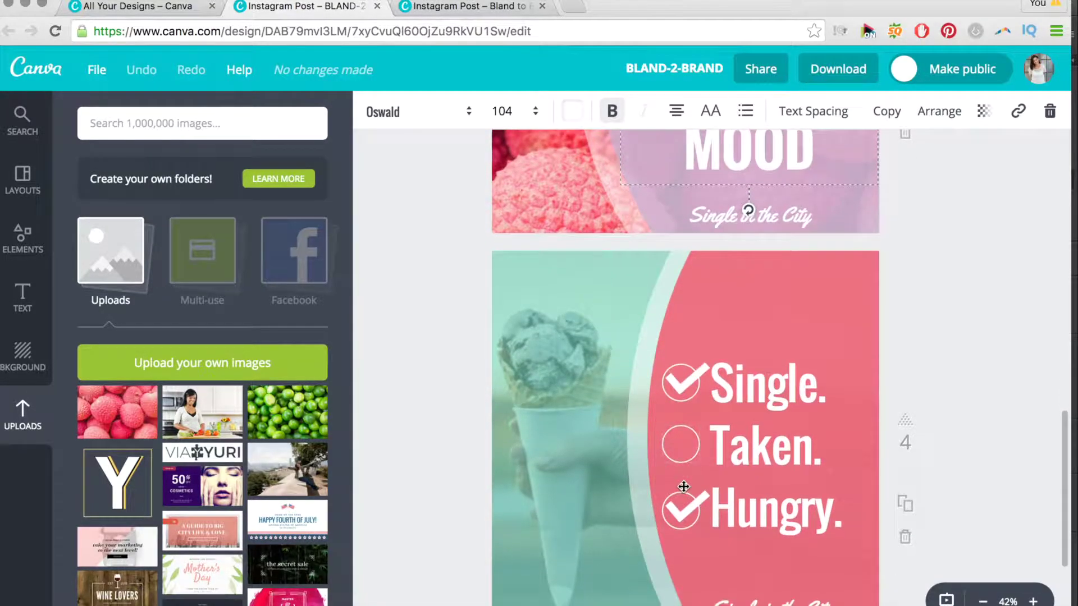
- Return to the Bland to Brand Awesomeness design and add a thin outlined circle shape to page 3
{"action": "left_click", "coordinate": [425, 11]}
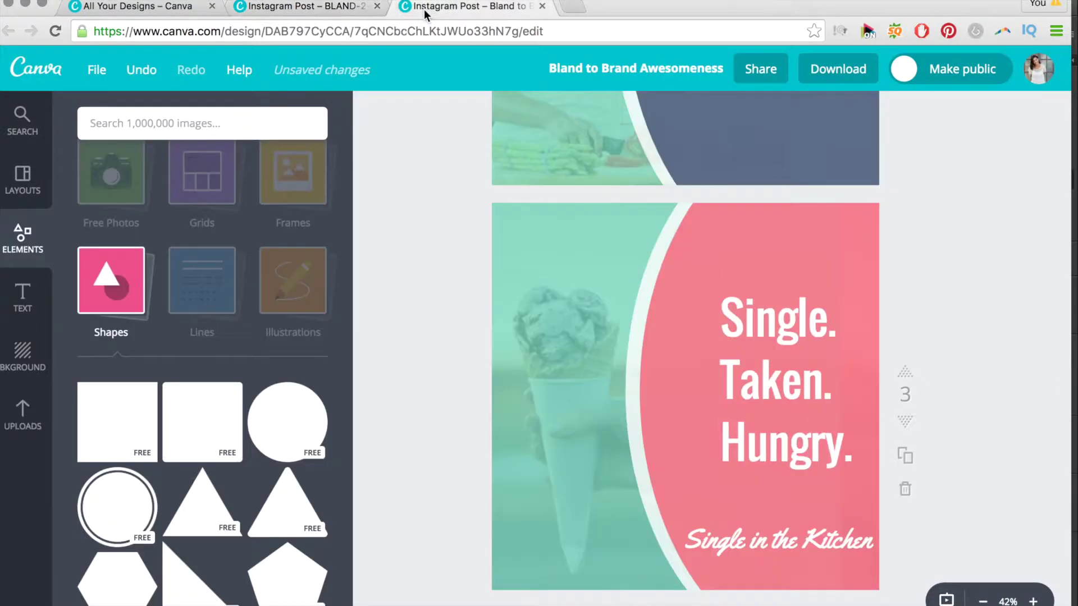
{"action": "scroll", "coordinate": [231, 466], "scroll_direction": "down", "scroll_amount": 4}
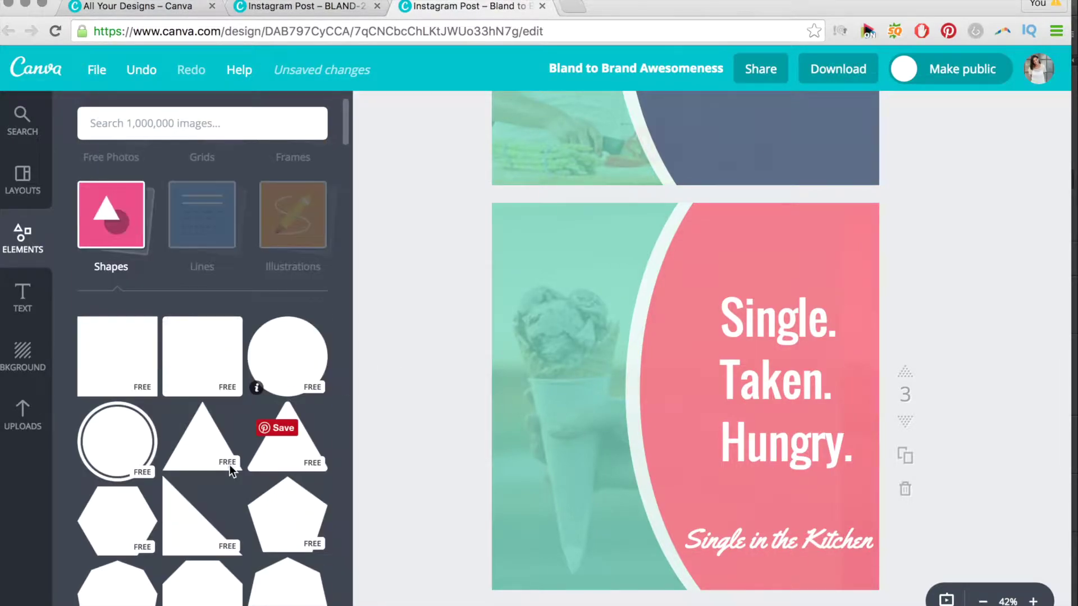
{"action": "scroll", "coordinate": [230, 472], "scroll_direction": "down", "scroll_amount": 10}
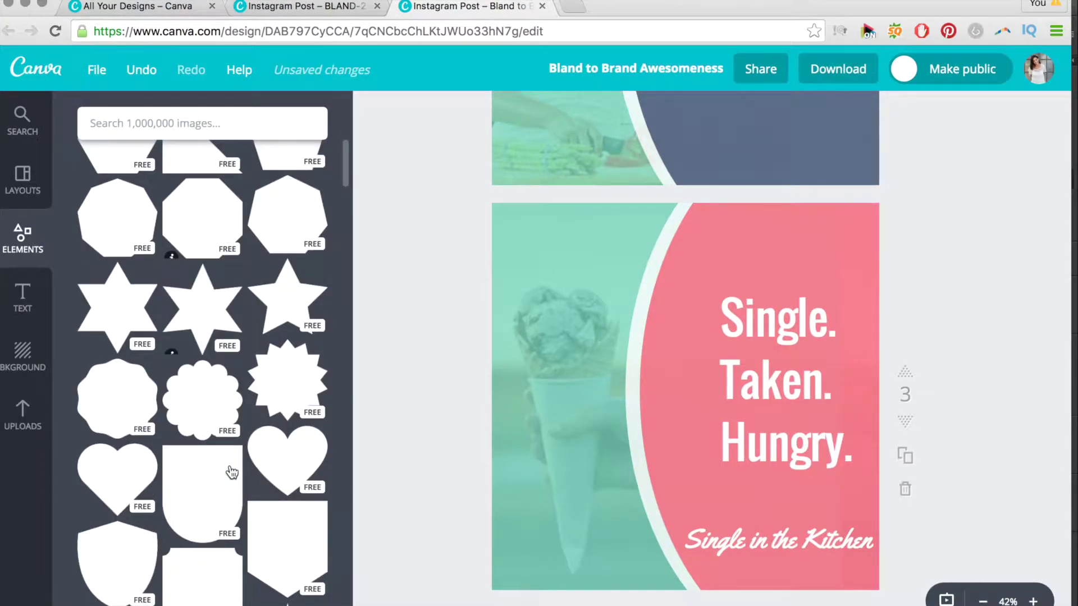
{"action": "scroll", "coordinate": [231, 472], "scroll_direction": "down", "scroll_amount": 6}
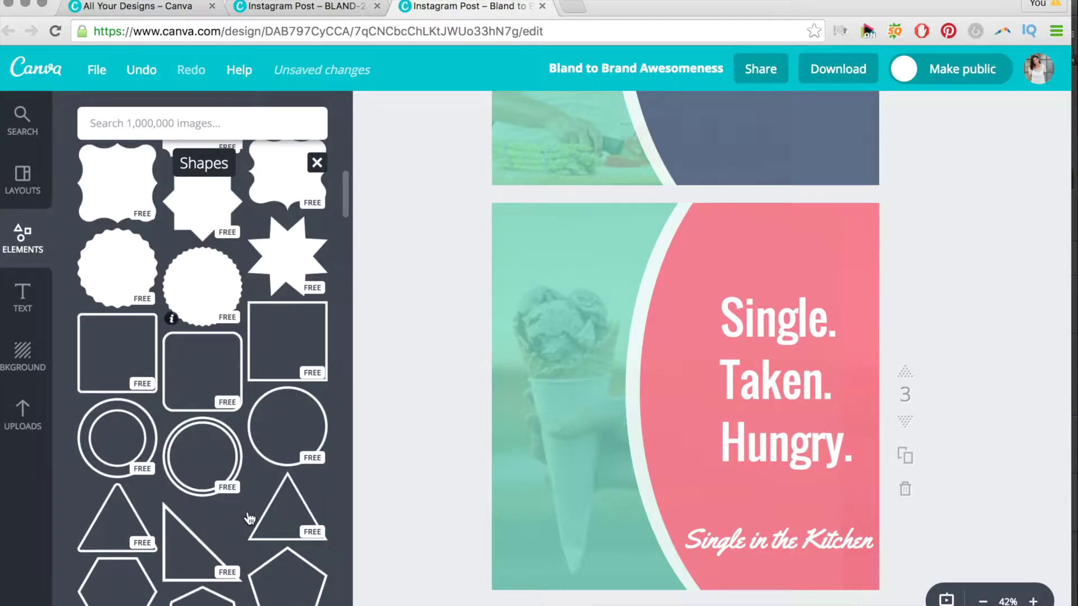
{"action": "scroll", "coordinate": [298, 395], "scroll_direction": "down", "scroll_amount": 1}
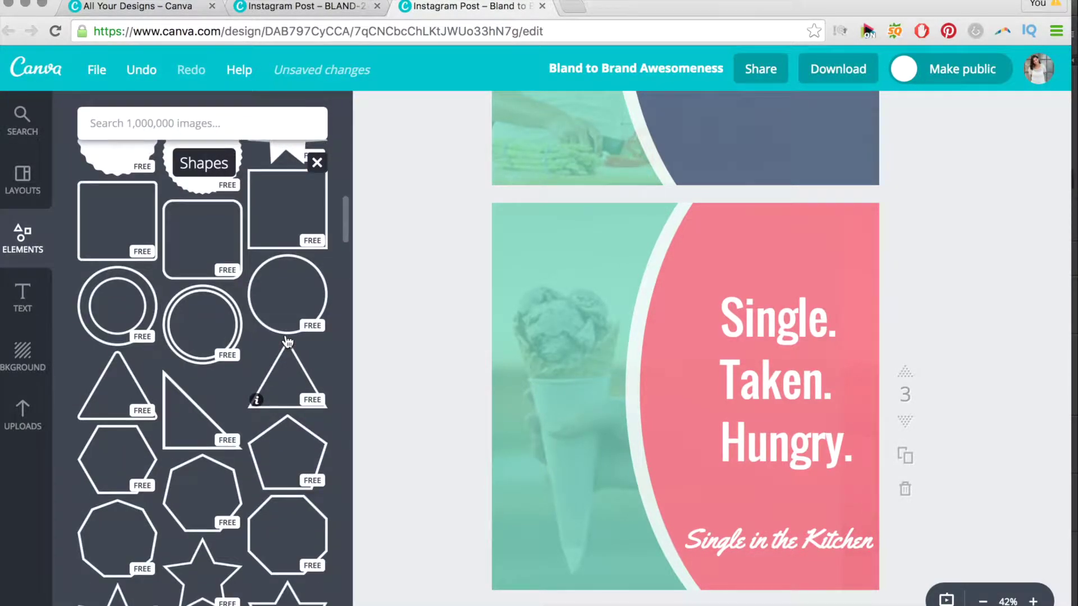
{"action": "left_click", "coordinate": [282, 330]}
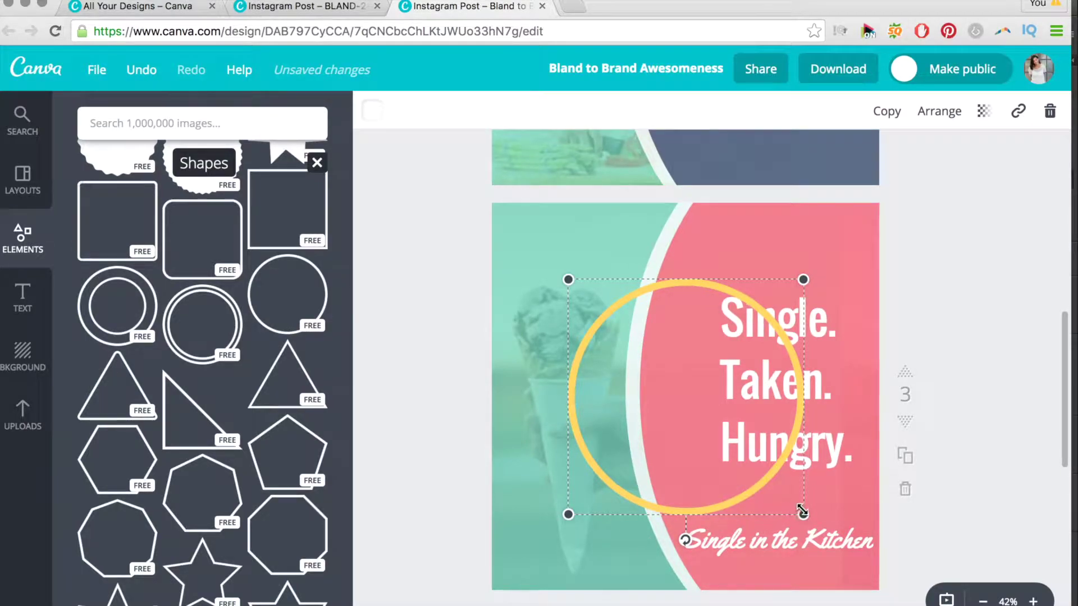
- Shrink the outlined circle, place it just left of "Single.", and reposition the green overlay to cover page 3's upper edge
{"action": "left_click_drag", "start_coordinate": [804, 517], "coordinate": [607, 331]}
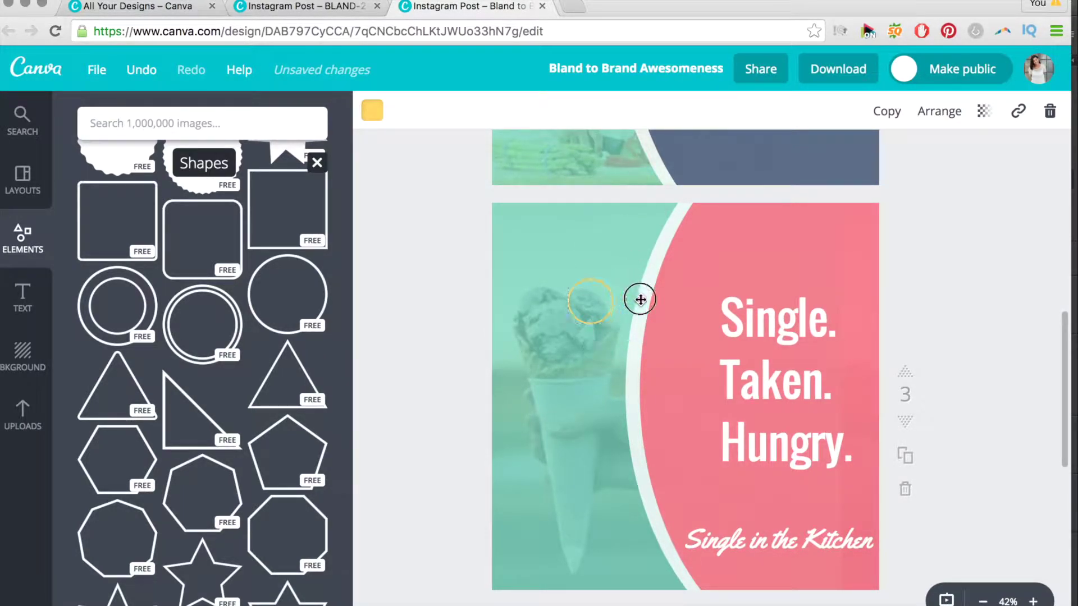
{"action": "left_click", "coordinate": [638, 294]}
{"action": "left_click_drag", "start_coordinate": [611, 311], "coordinate": [710, 332]}
{"action": "left_click", "coordinate": [553, 305]}
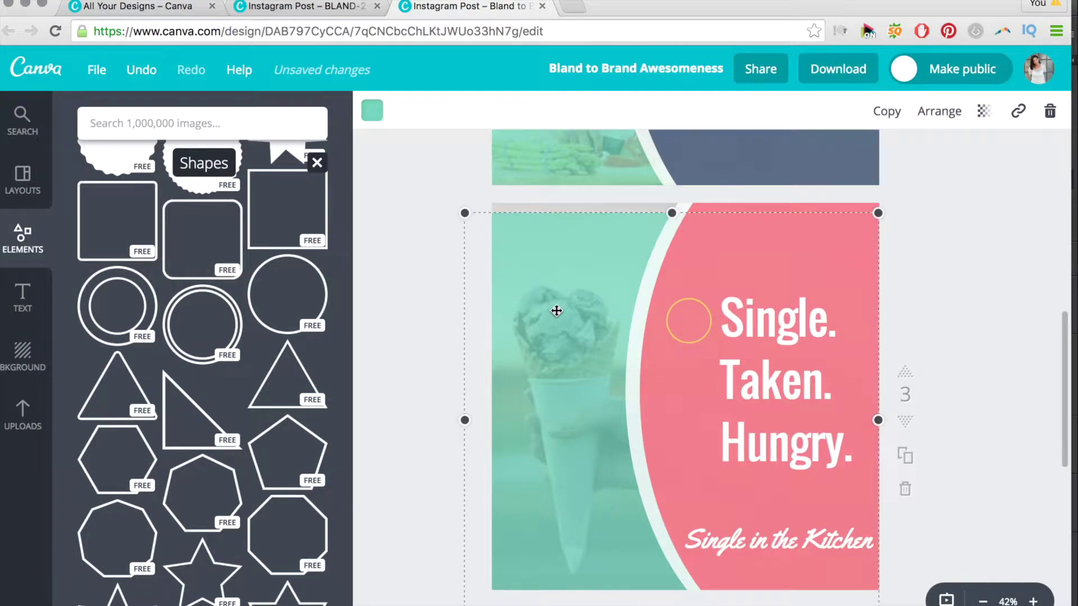
{"action": "left_click_drag", "start_coordinate": [555, 310], "coordinate": [622, 290]}
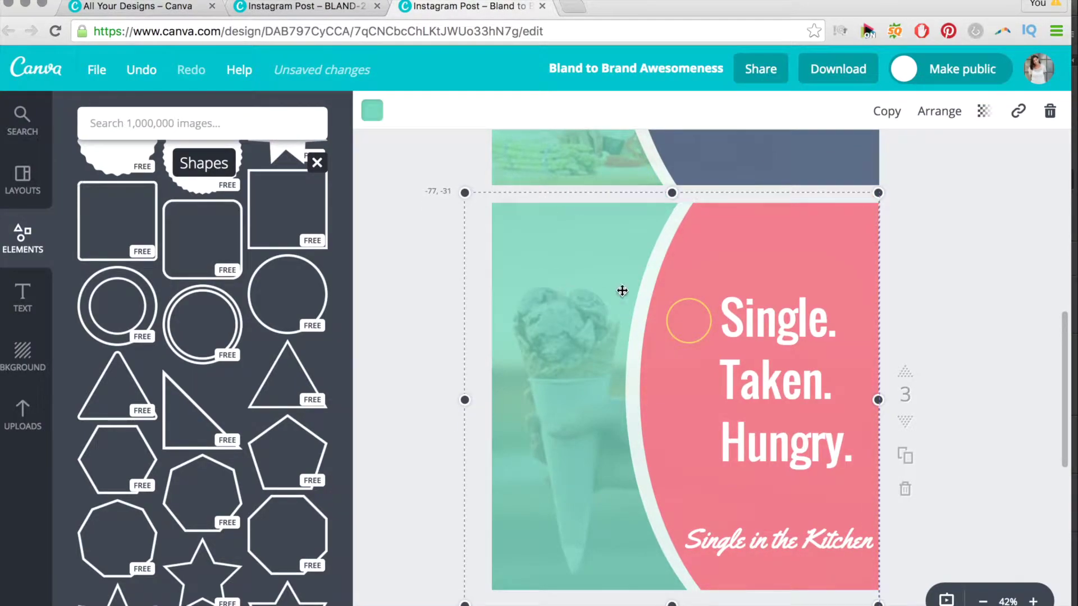
- Recolour the small outlined circle beside "Single." white
{"action": "left_click", "coordinate": [705, 336]}
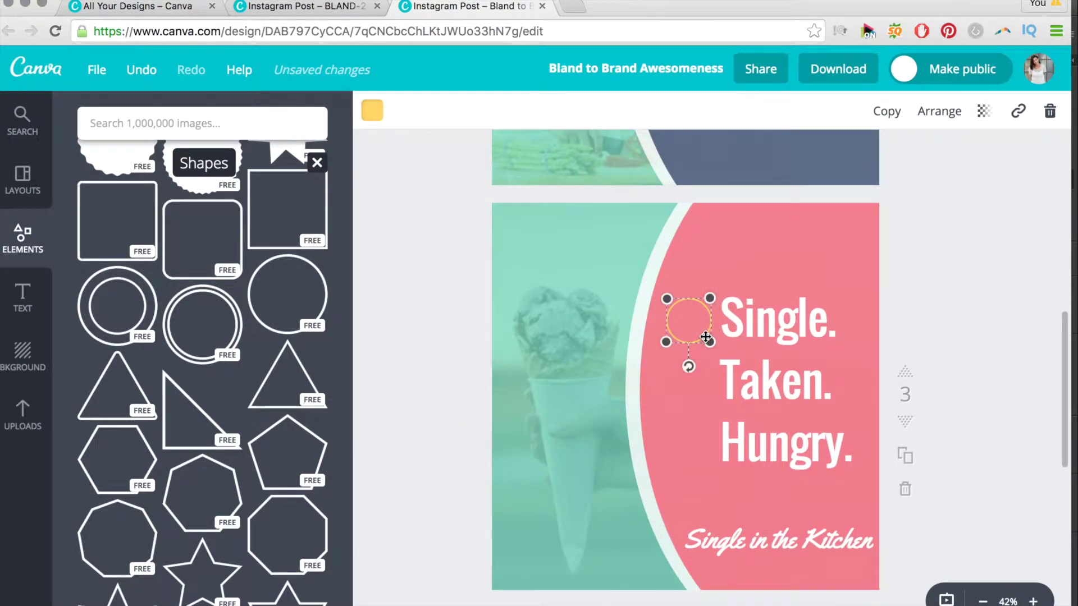
{"action": "left_click", "coordinate": [373, 114]}
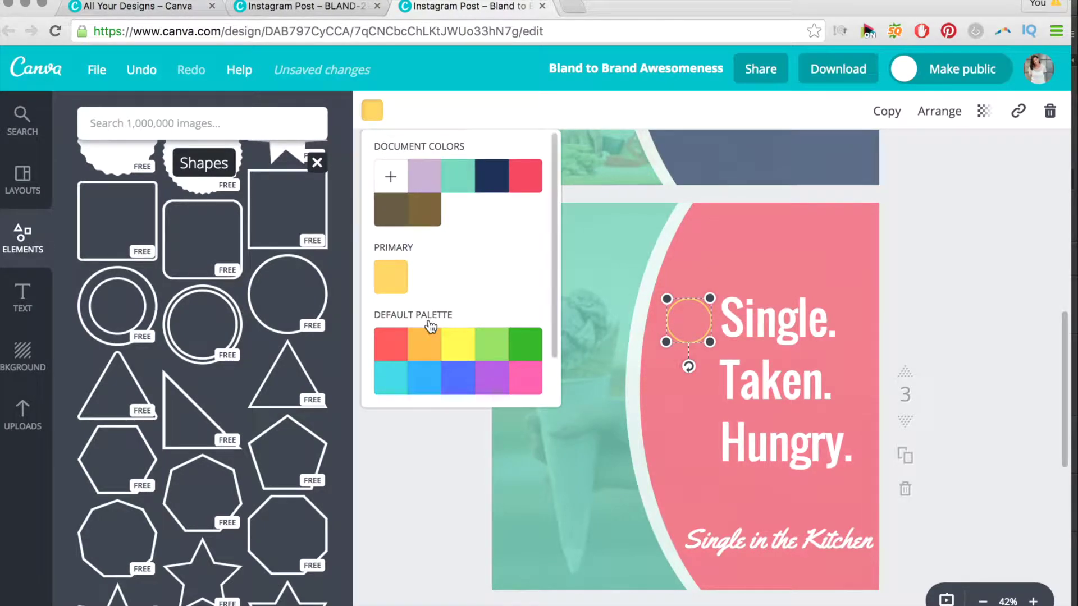
{"action": "scroll", "coordinate": [431, 327], "scroll_direction": "down", "scroll_amount": 2}
{"action": "left_click", "coordinate": [523, 379]}
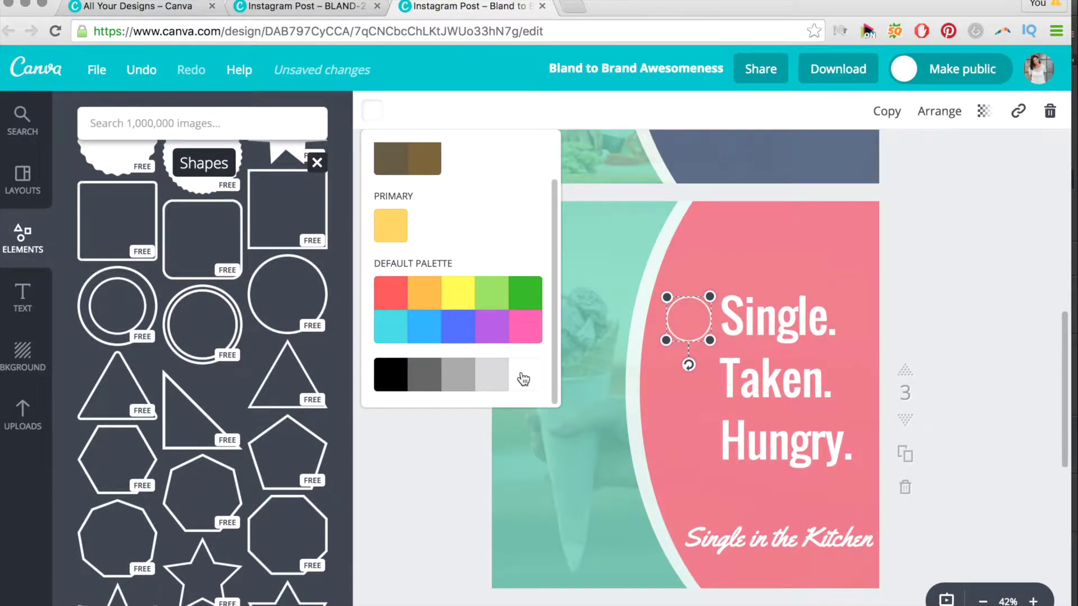
- Browse the available shapes for something to build a check mark from and add a solid square to page 3
{"action": "scroll", "coordinate": [209, 487], "scroll_direction": "down", "scroll_amount": 3}
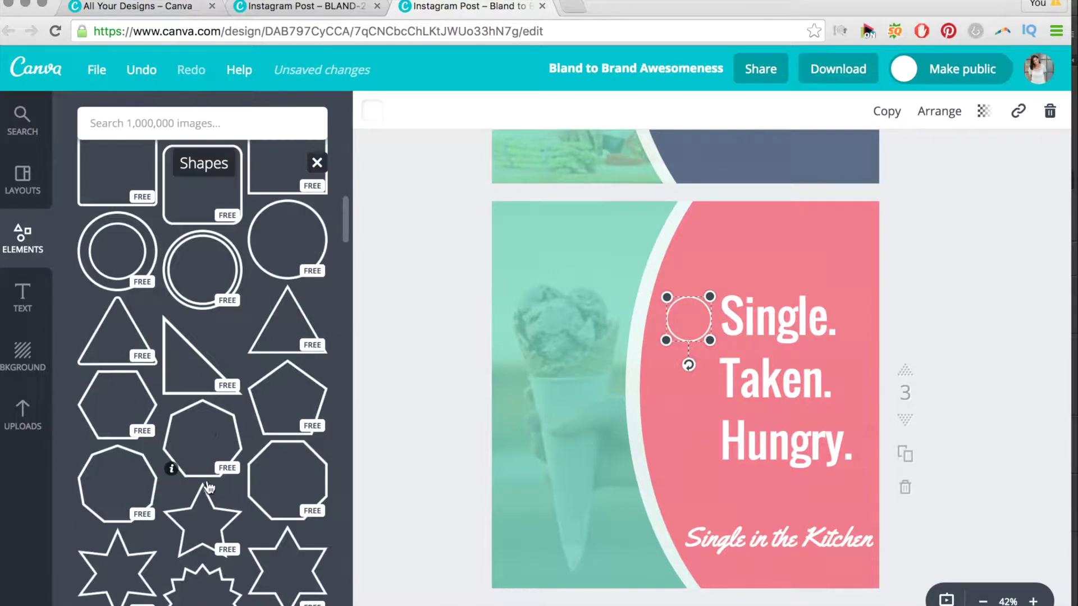
{"action": "scroll", "coordinate": [209, 487], "scroll_direction": "down", "scroll_amount": 3}
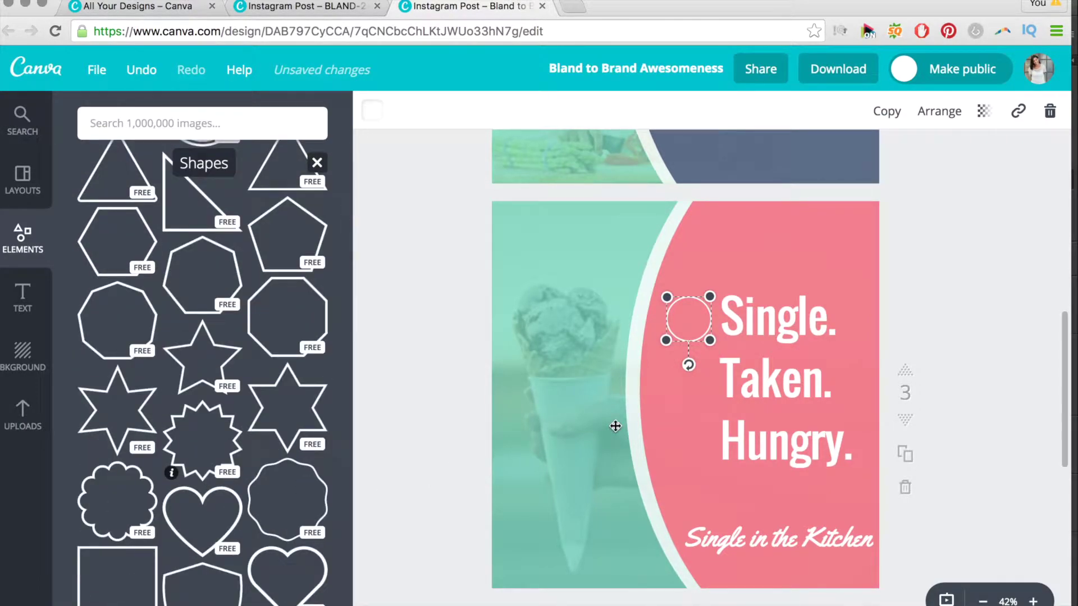
{"action": "scroll", "coordinate": [280, 410], "scroll_direction": "down", "scroll_amount": 3}
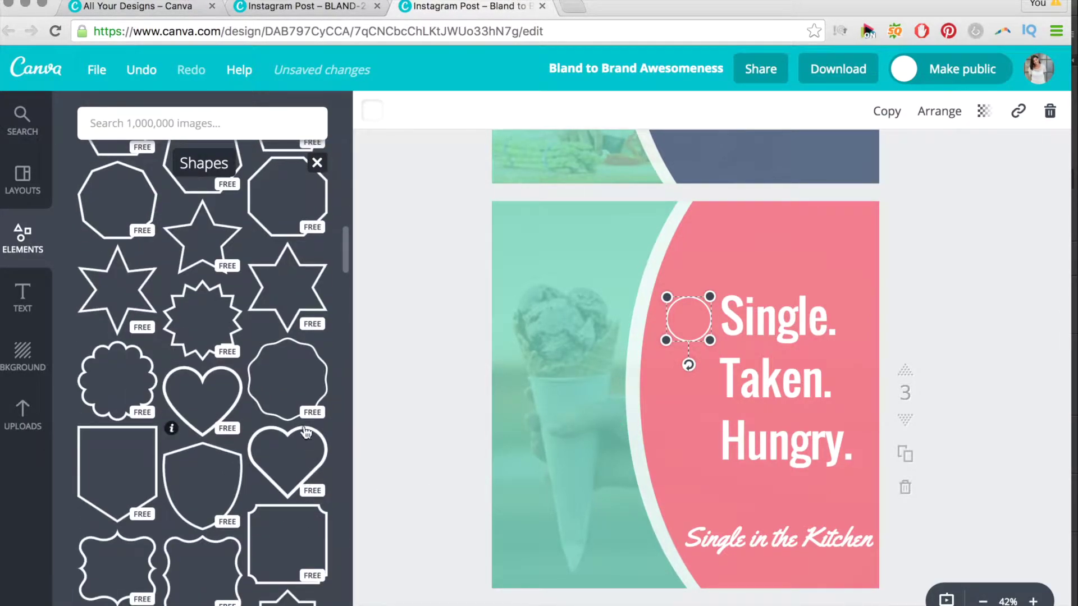
{"action": "scroll", "coordinate": [246, 428], "scroll_direction": "down", "scroll_amount": 2}
{"action": "scroll", "coordinate": [246, 426], "scroll_direction": "up", "scroll_amount": 4}
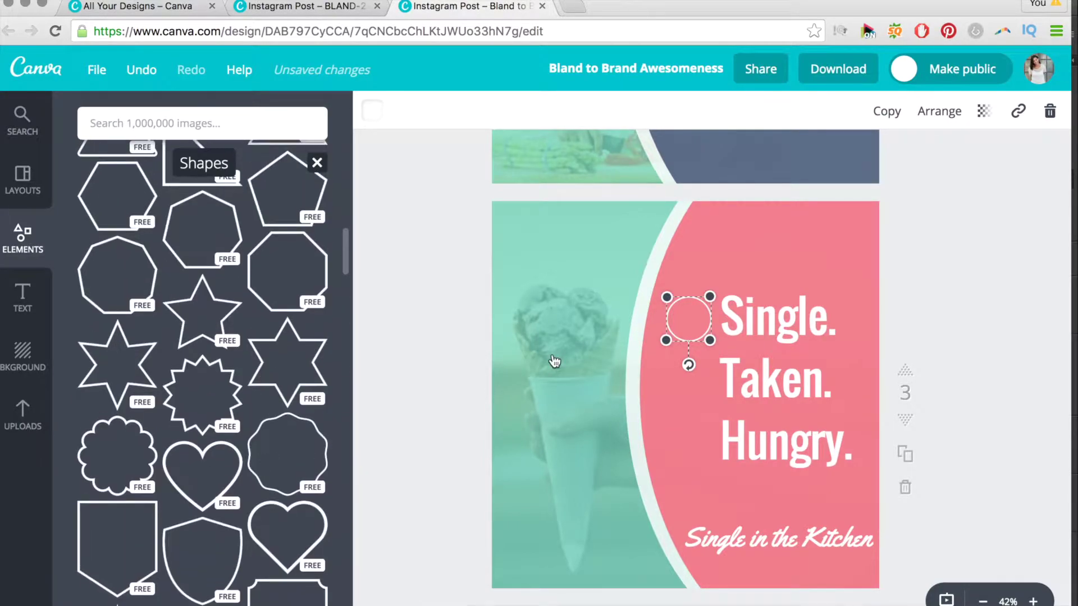
{"action": "left_click", "coordinate": [382, 316]}
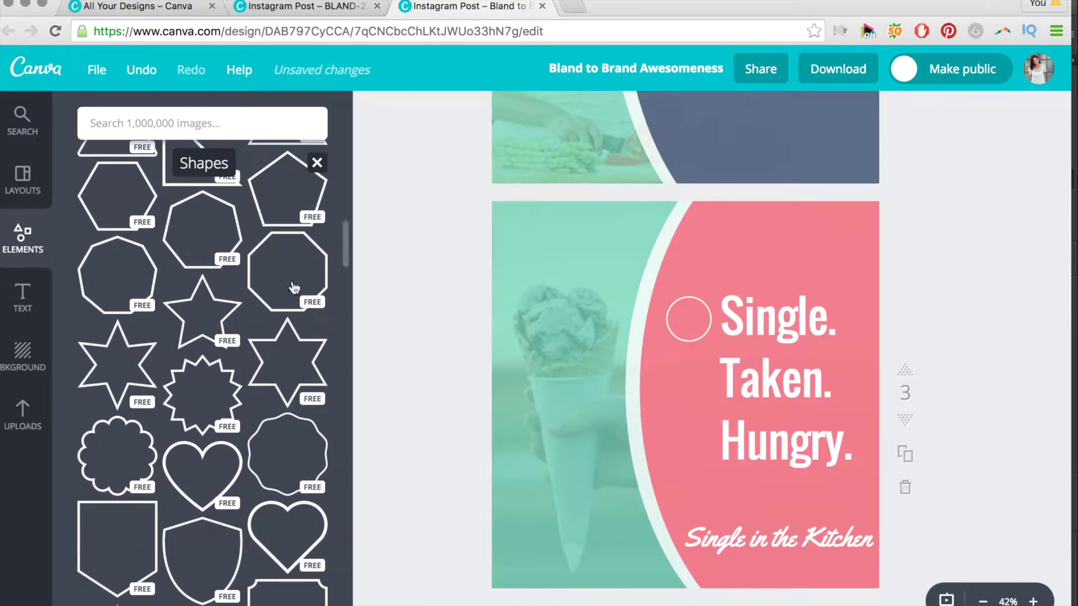
{"action": "scroll", "coordinate": [148, 416], "scroll_direction": "up", "scroll_amount": 10}
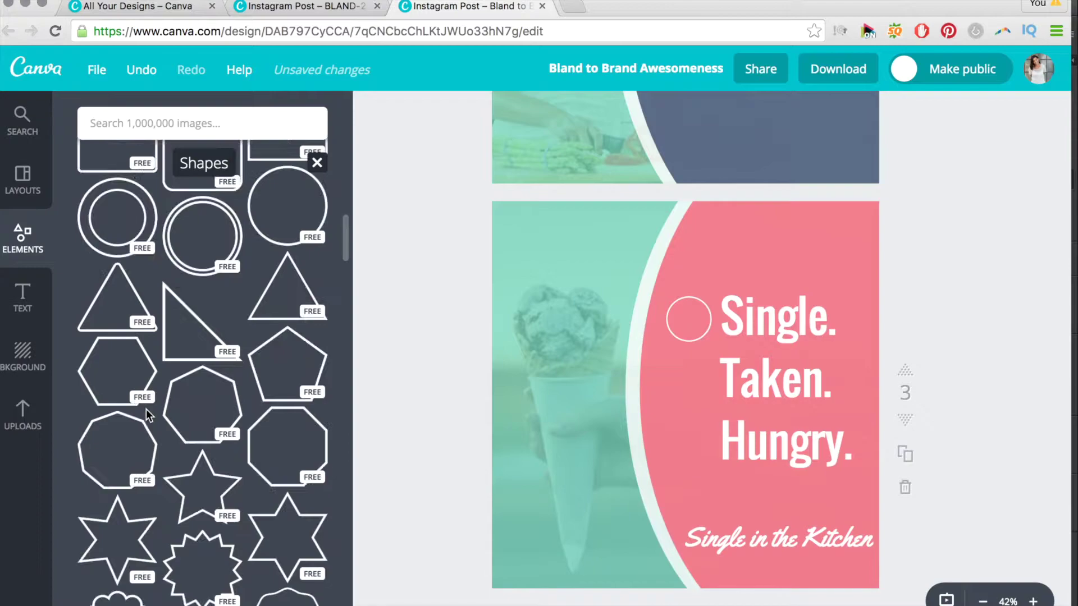
{"action": "scroll", "coordinate": [146, 409], "scroll_direction": "up", "scroll_amount": 5}
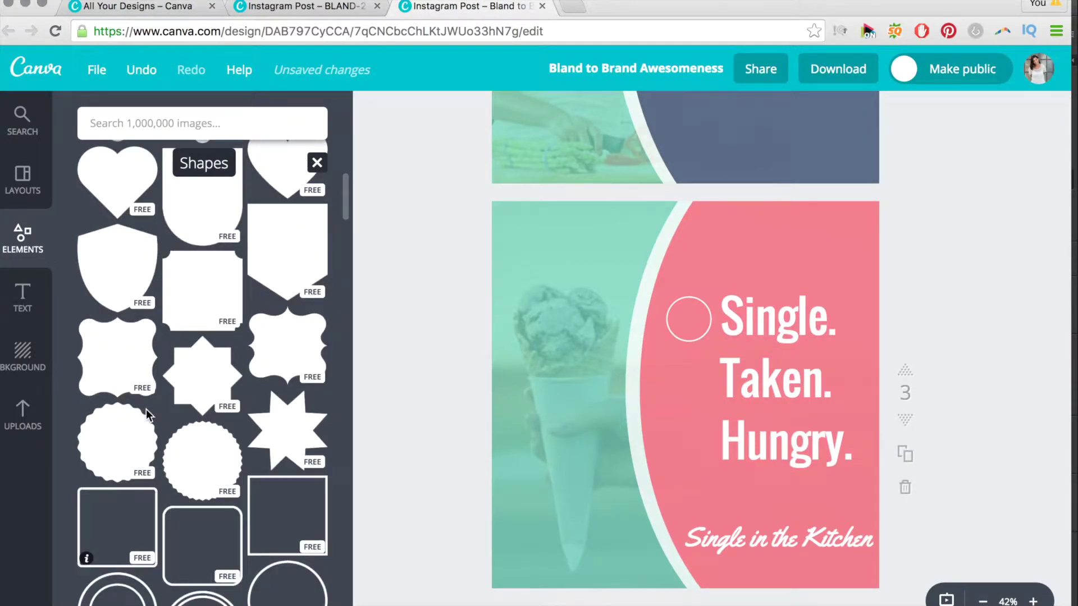
{"action": "scroll", "coordinate": [146, 410], "scroll_direction": "up", "scroll_amount": 8}
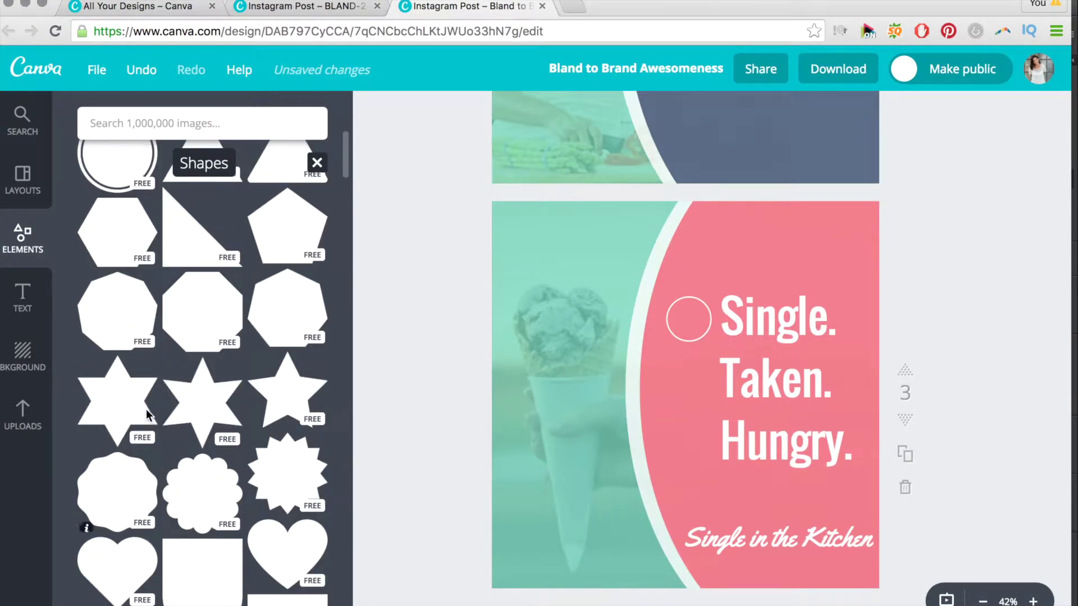
{"action": "scroll", "coordinate": [146, 409], "scroll_direction": "up", "scroll_amount": 3}
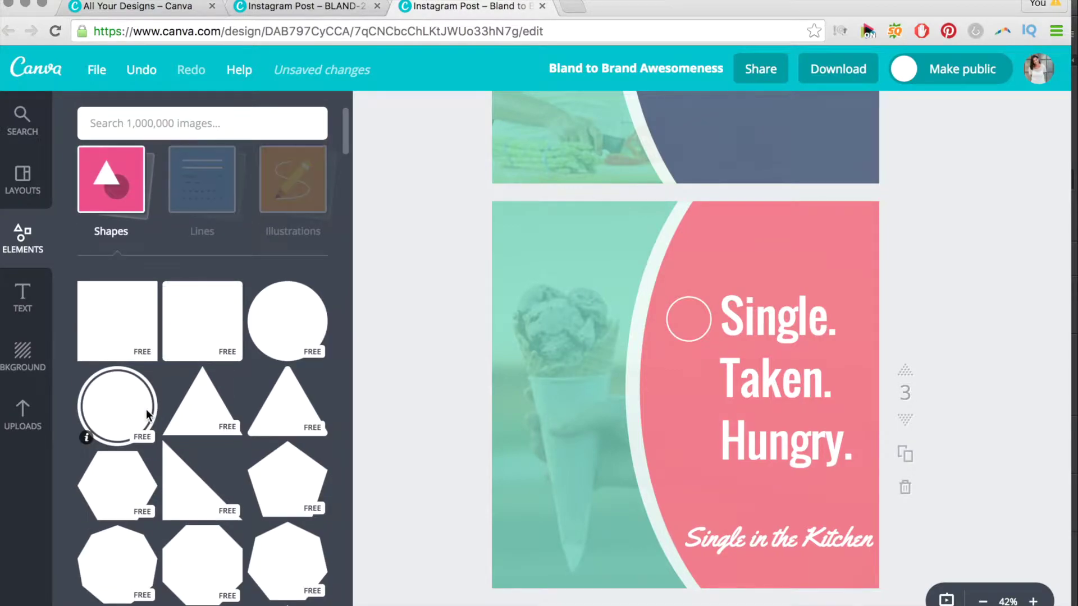
{"action": "left_click", "coordinate": [130, 256]}
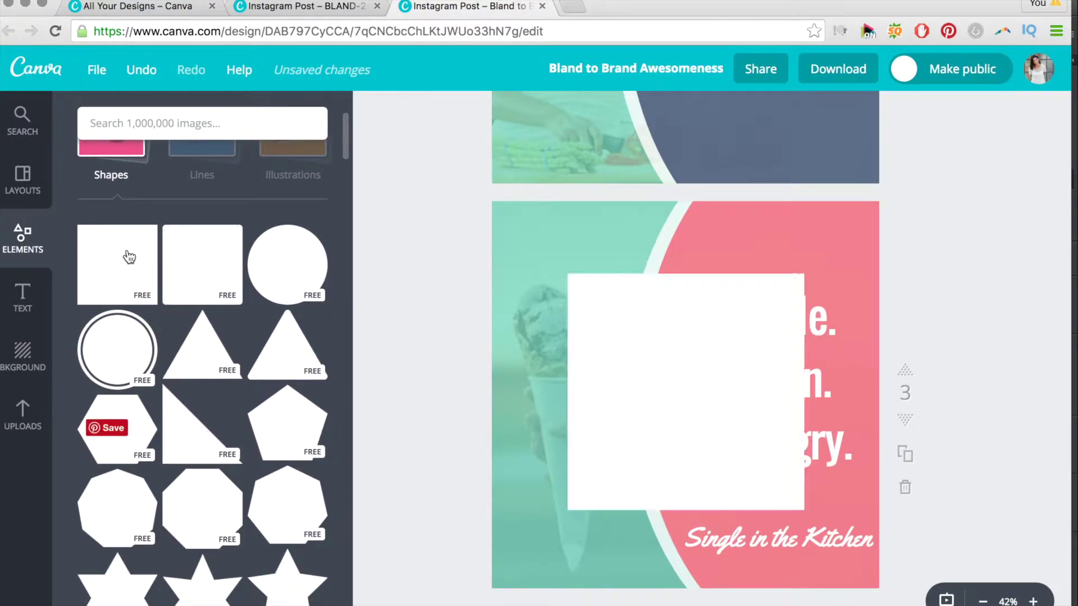
- Reduce the solid square on page 3 to a bar about 279 × 75 and recolour it white
{"action": "left_click_drag", "start_coordinate": [687, 513], "coordinate": [685, 302]}
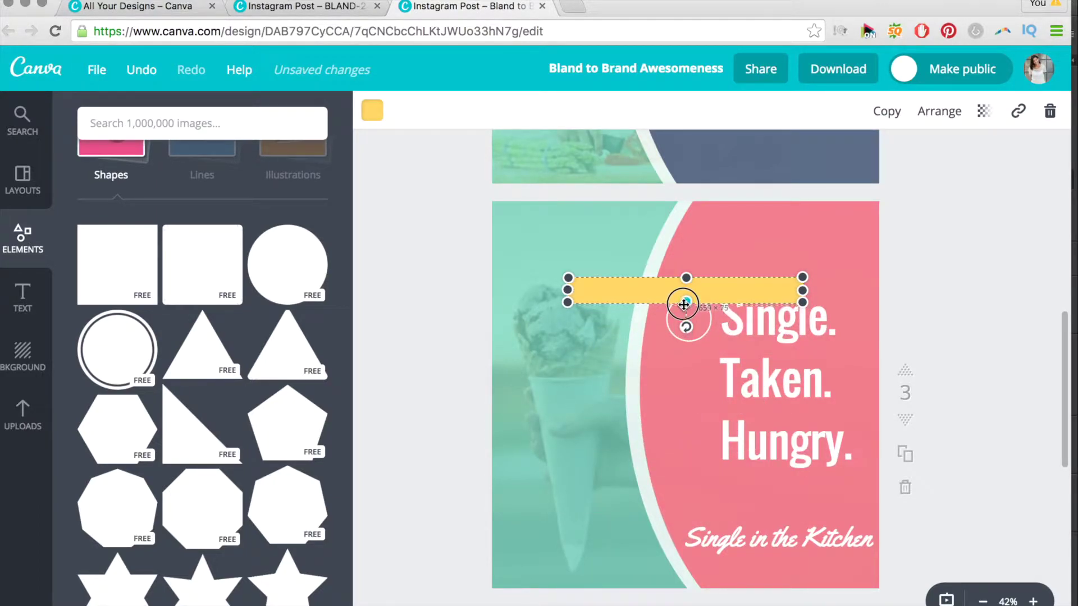
{"action": "left_click", "coordinate": [382, 116]}
{"action": "scroll", "coordinate": [481, 287], "scroll_direction": "down", "scroll_amount": 3}
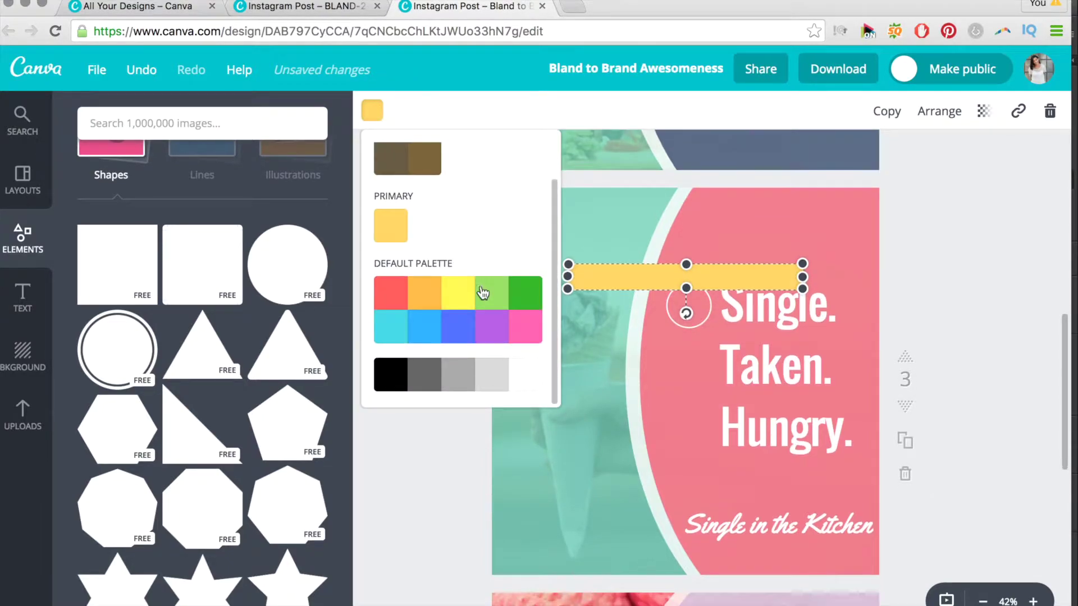
{"action": "left_click", "coordinate": [522, 384]}
{"action": "left_click_drag", "start_coordinate": [804, 279], "coordinate": [665, 278]}
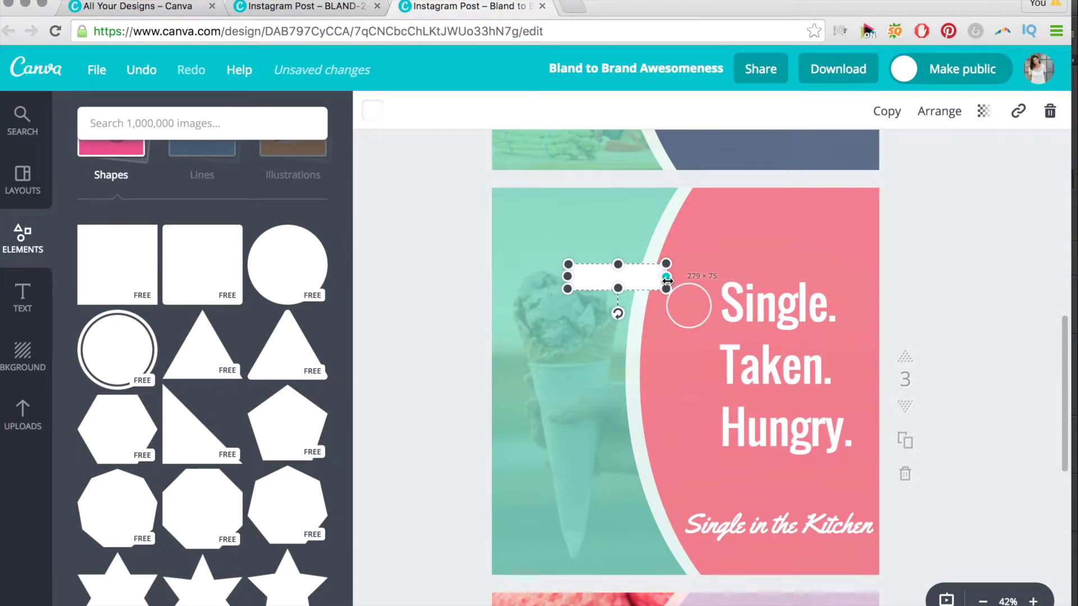
- Thin the white bar on page 3 to about 40 high and shorten its length
{"action": "left_click", "coordinate": [1032, 602]}
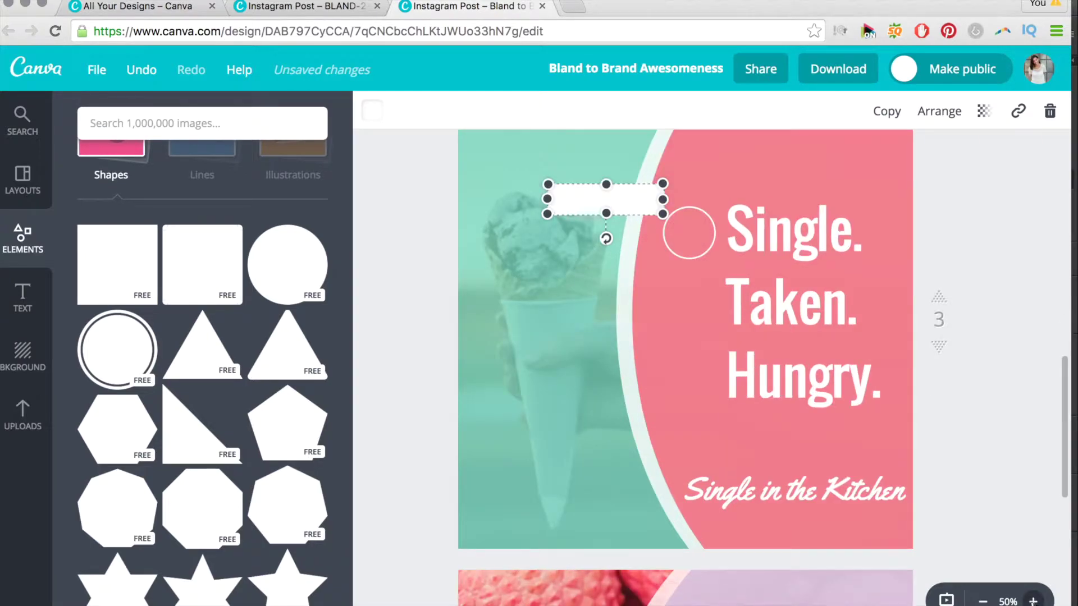
{"action": "left_click", "coordinate": [1032, 602]}
{"action": "left_click", "coordinate": [1033, 602]}
{"action": "left_click", "coordinate": [1033, 602]}
{"action": "left_click", "coordinate": [1032, 602]}
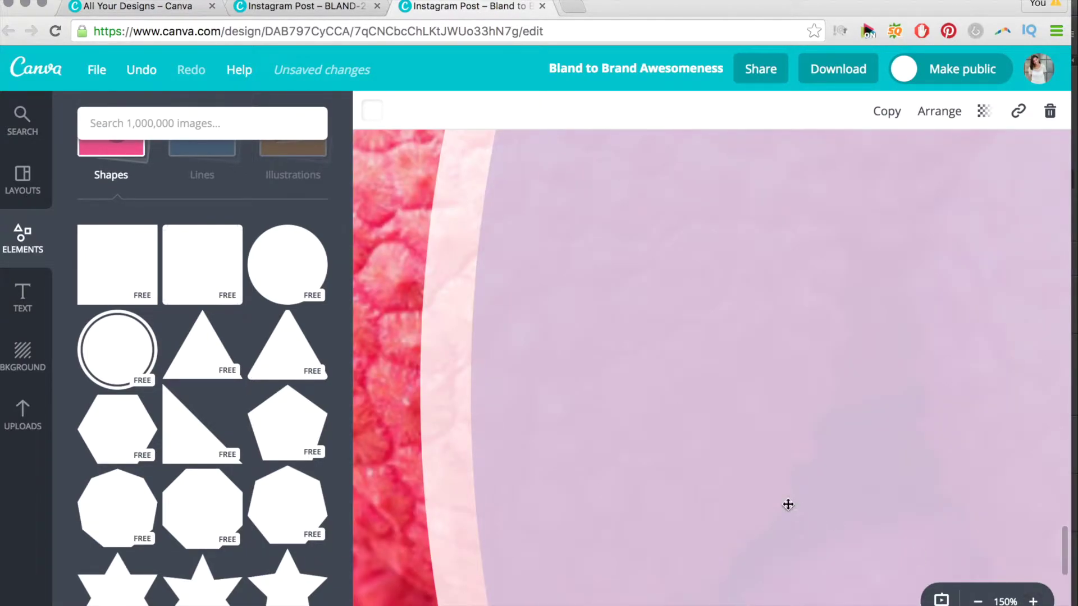
{"action": "scroll", "coordinate": [786, 505], "scroll_direction": "left", "scroll_amount": 2}
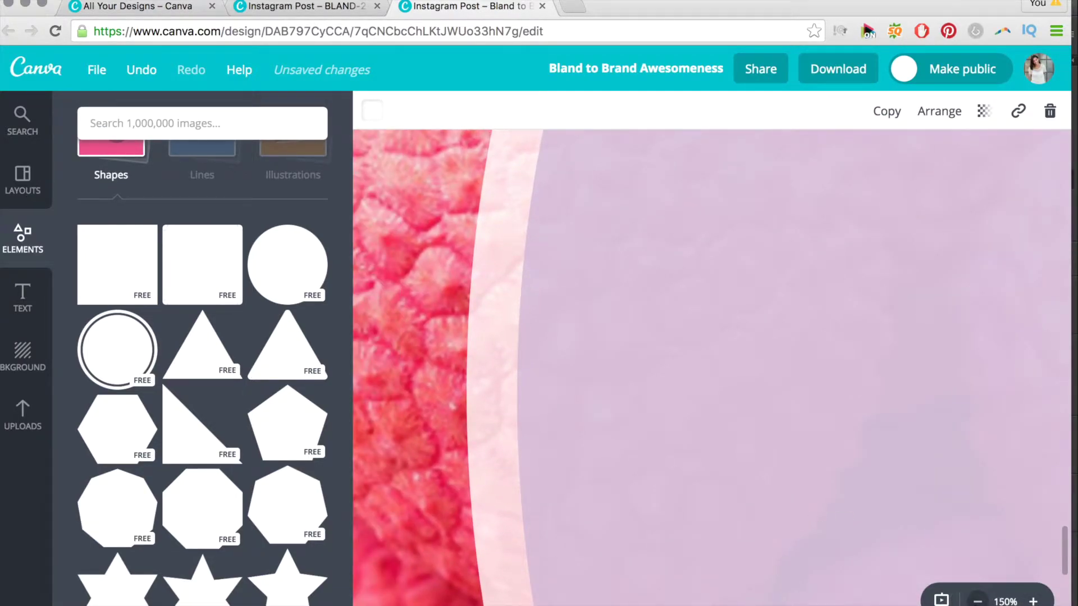
{"action": "key", "text": "super+minus"}
{"action": "left_click", "coordinate": [978, 600]}
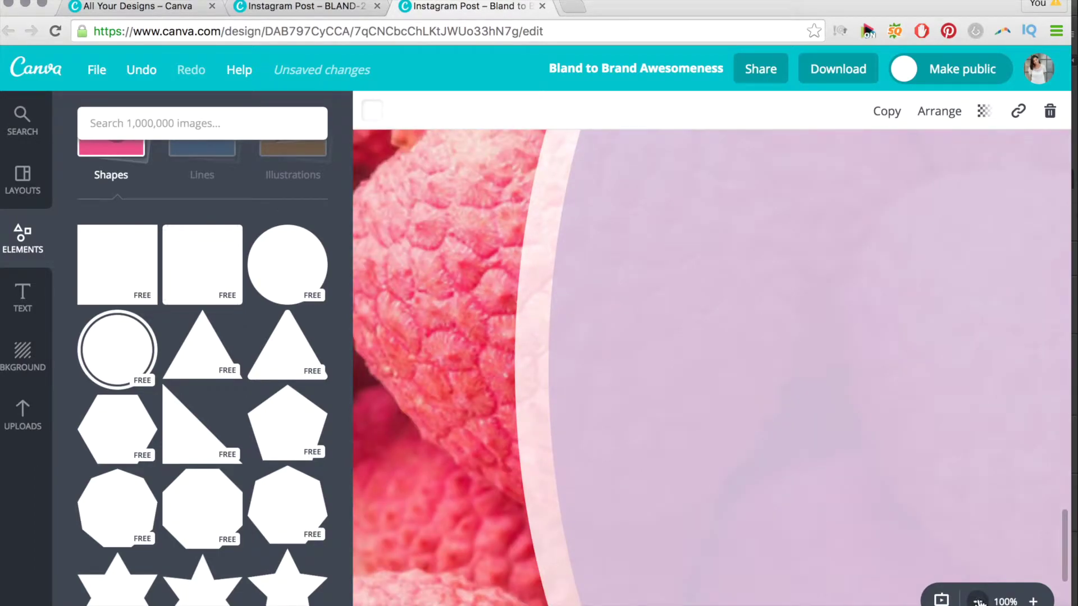
{"action": "left_click", "coordinate": [979, 601]}
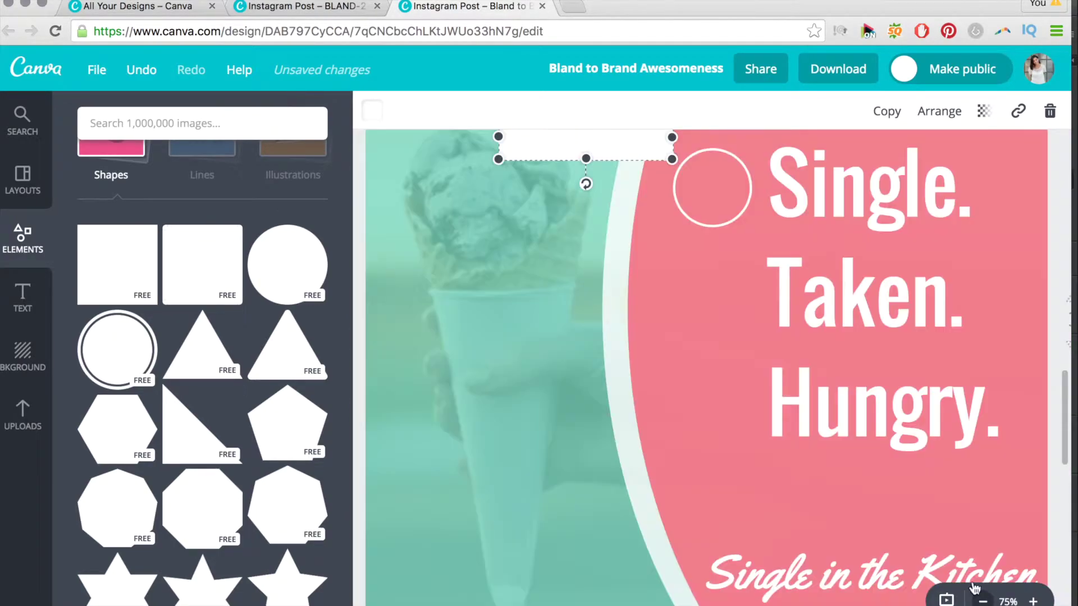
{"action": "key", "text": "super+minus"}
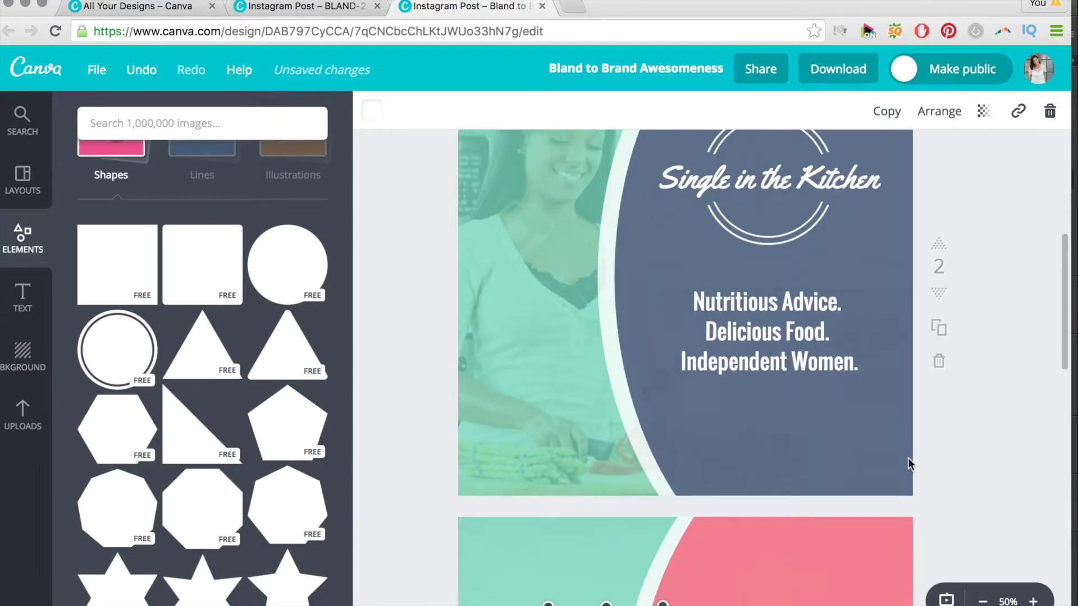
{"action": "scroll", "coordinate": [907, 457], "scroll_direction": "down", "scroll_amount": 5}
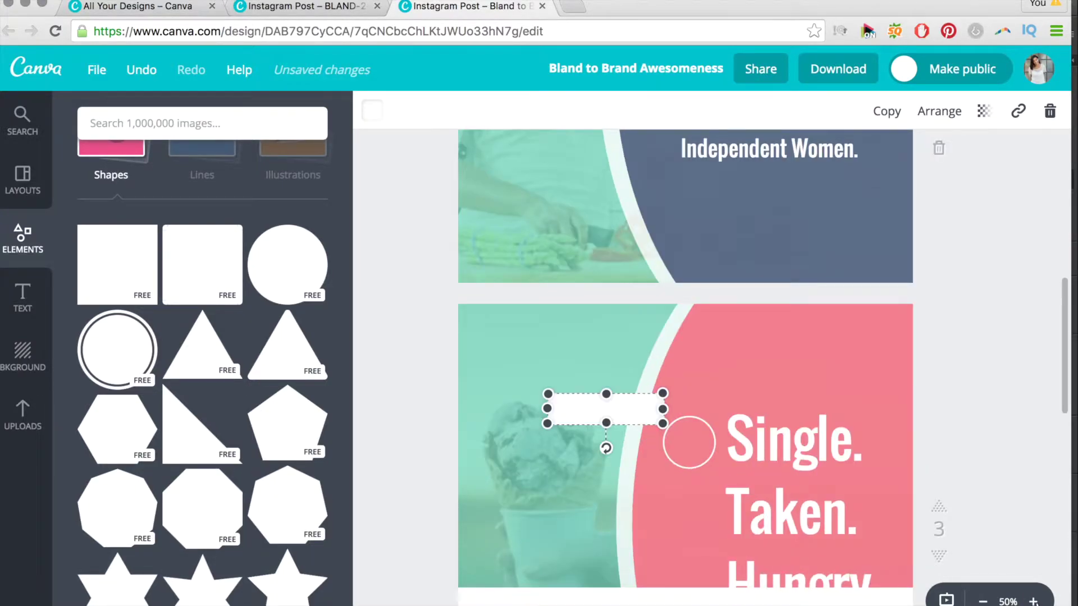
{"action": "key", "text": "super+plus"}
{"action": "scroll", "coordinate": [663, 325], "scroll_direction": "down", "scroll_amount": 10}
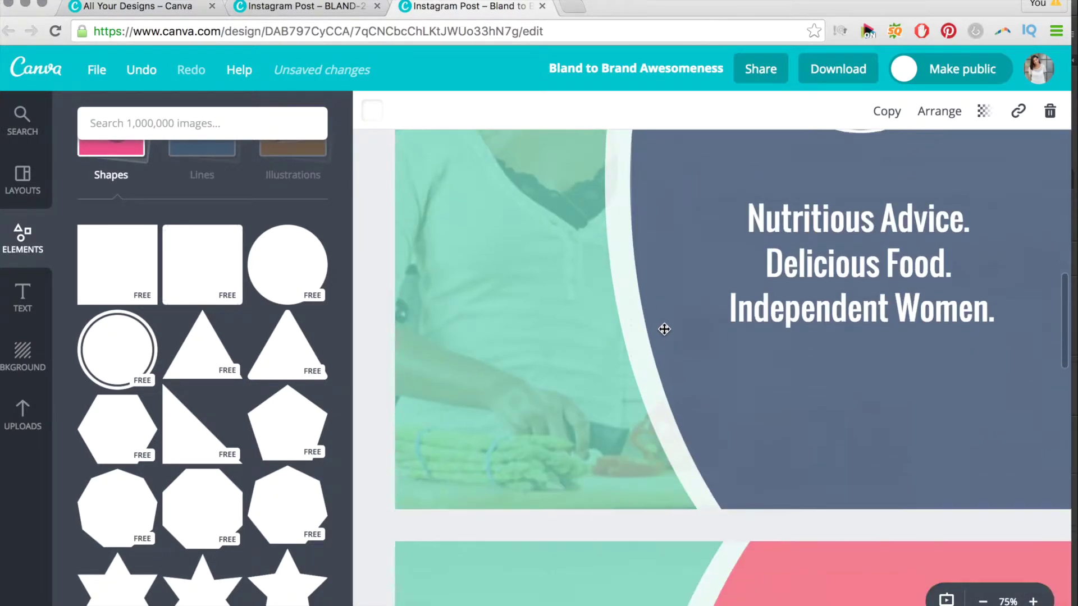
{"action": "scroll", "coordinate": [613, 541], "scroll_direction": "down", "scroll_amount": 5}
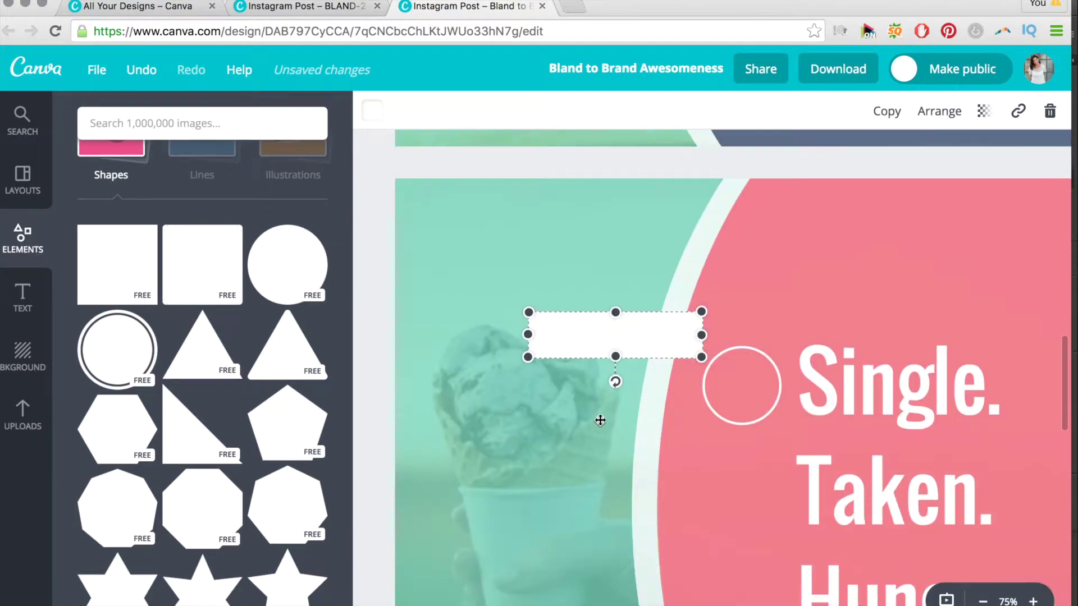
{"action": "scroll", "coordinate": [613, 336], "scroll_direction": "down", "scroll_amount": 1}
{"action": "left_click_drag", "start_coordinate": [613, 303], "coordinate": [614, 283]}
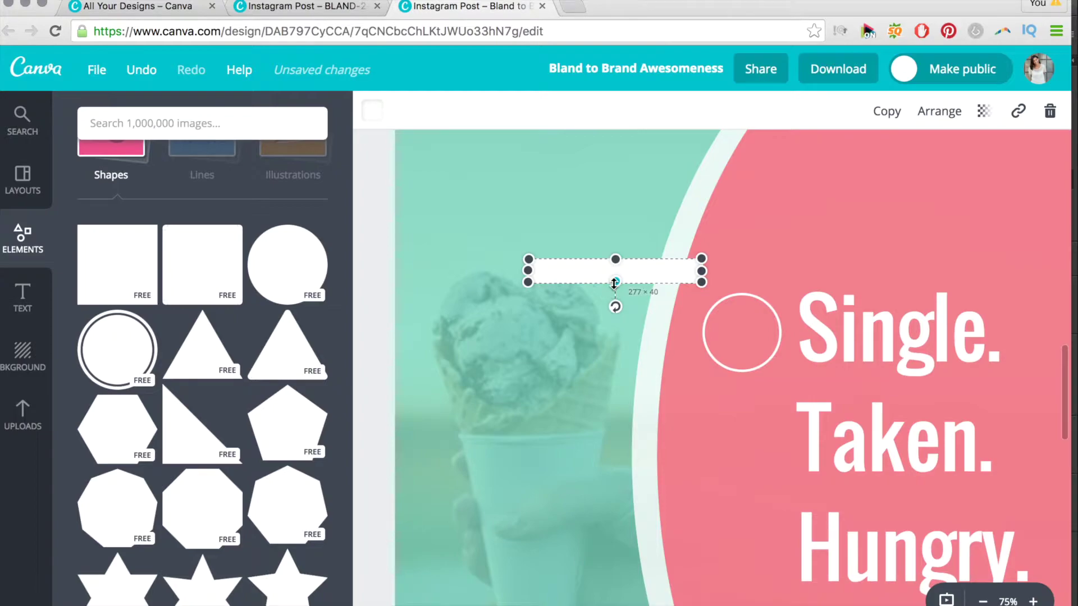
{"action": "left_click_drag", "start_coordinate": [706, 271], "coordinate": [639, 271]}
- Tilt the white bar over the circle beside "Single." and add a shortened, oppositely angled duplicate to form a check mark
{"action": "left_click_drag", "start_coordinate": [580, 306], "coordinate": [810, 323]}
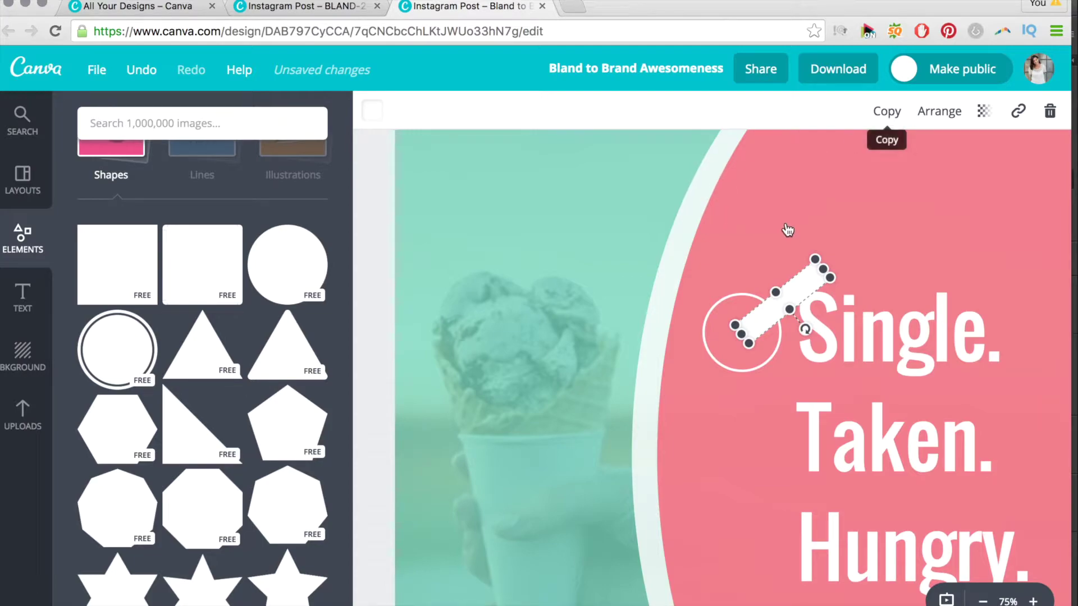
{"action": "key", "text": "super+d"}
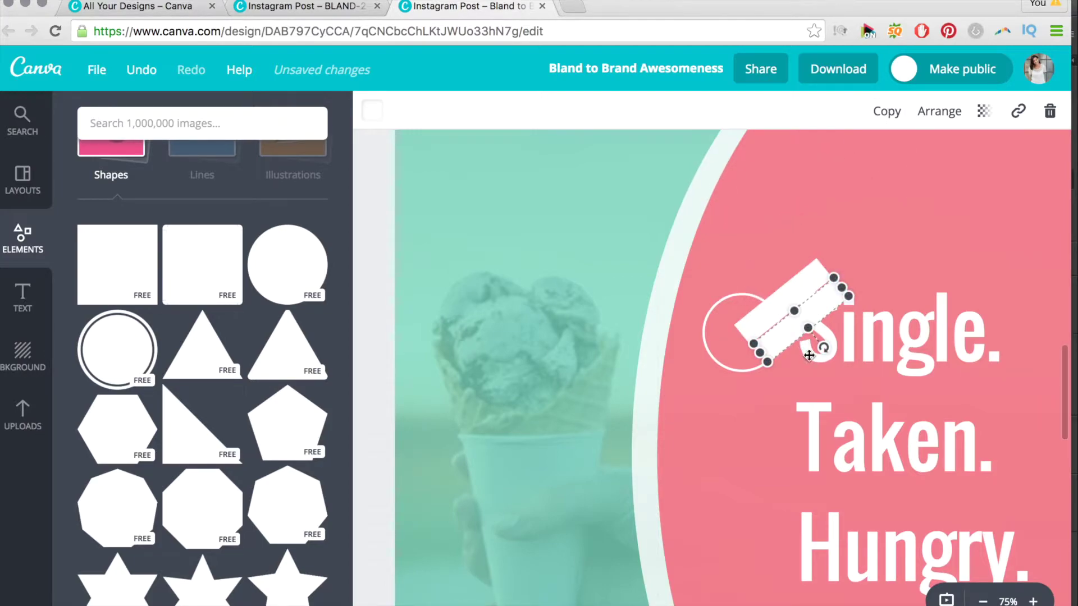
{"action": "left_click_drag", "start_coordinate": [823, 345], "coordinate": [741, 313]}
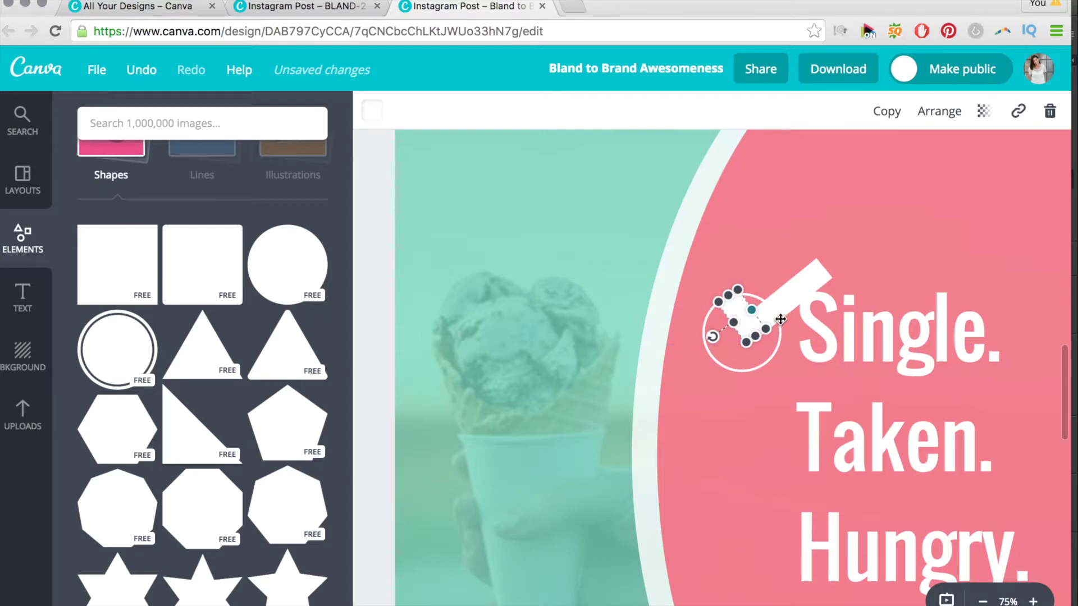
- Group the two bars, fit the check mark over the circle beside "Single.", and place a copy of both beside "Hungry."
{"action": "left_click", "coordinate": [774, 294], "text": "shift"}
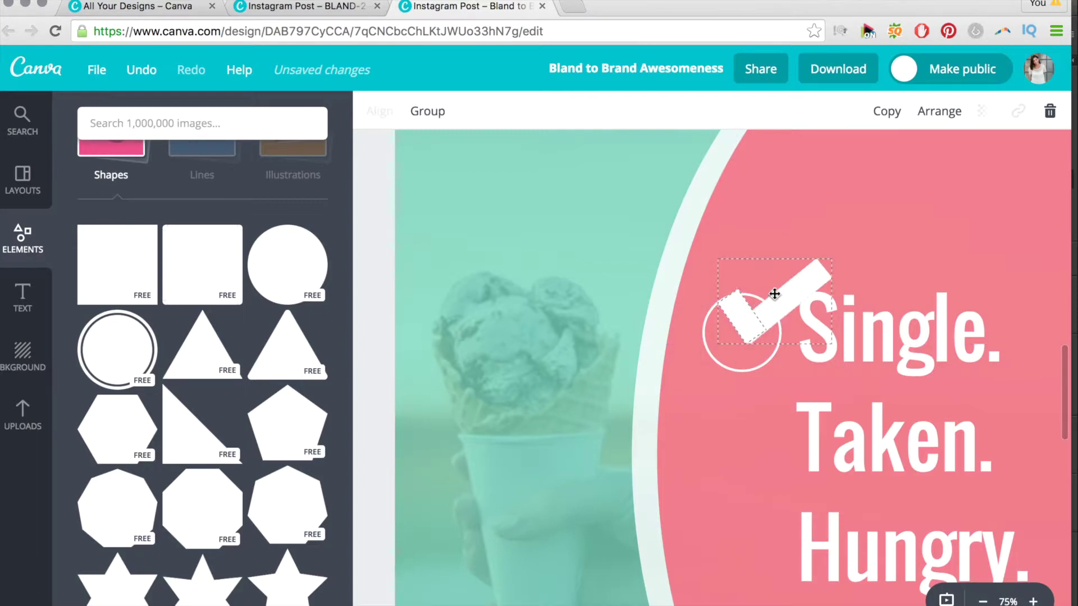
{"action": "left_click", "coordinate": [433, 111]}
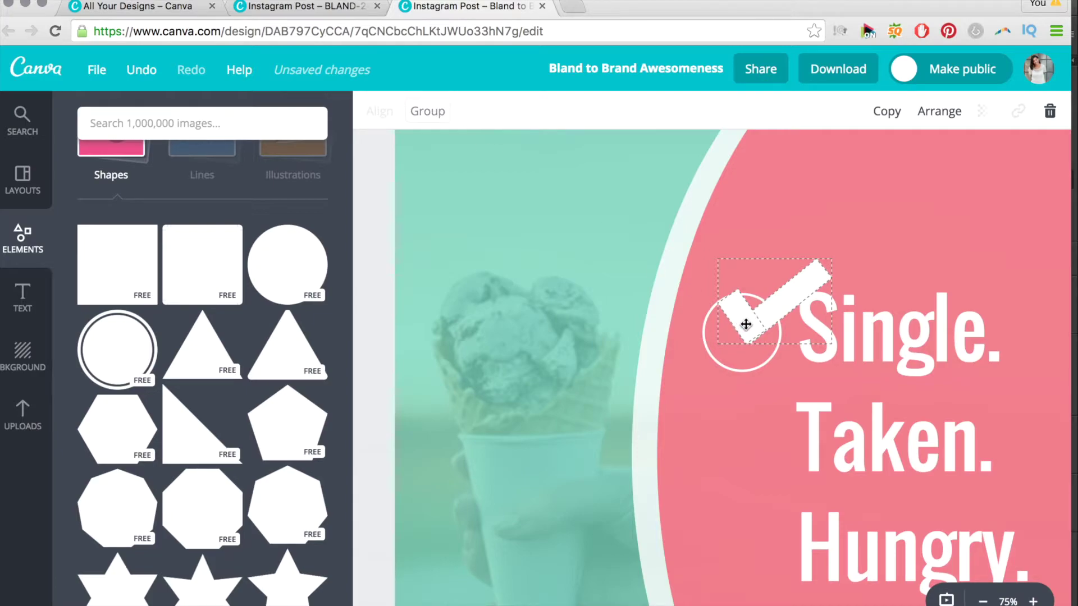
{"action": "left_click_drag", "start_coordinate": [745, 325], "coordinate": [736, 337]}
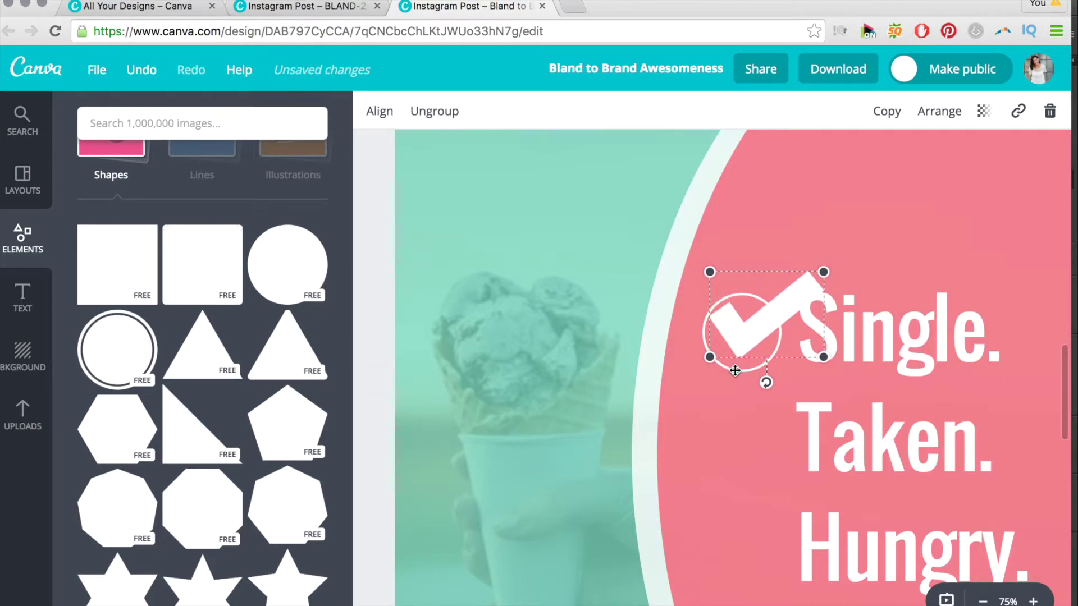
{"action": "key", "text": "super+shift+g"}
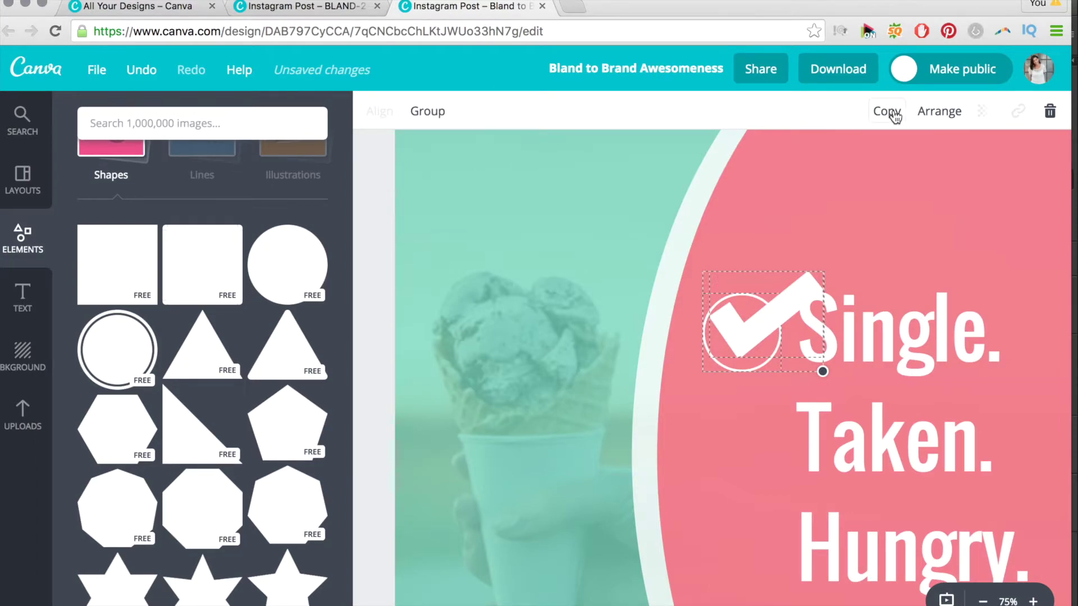
{"action": "left_click_drag", "start_coordinate": [754, 340], "coordinate": [726, 547]}
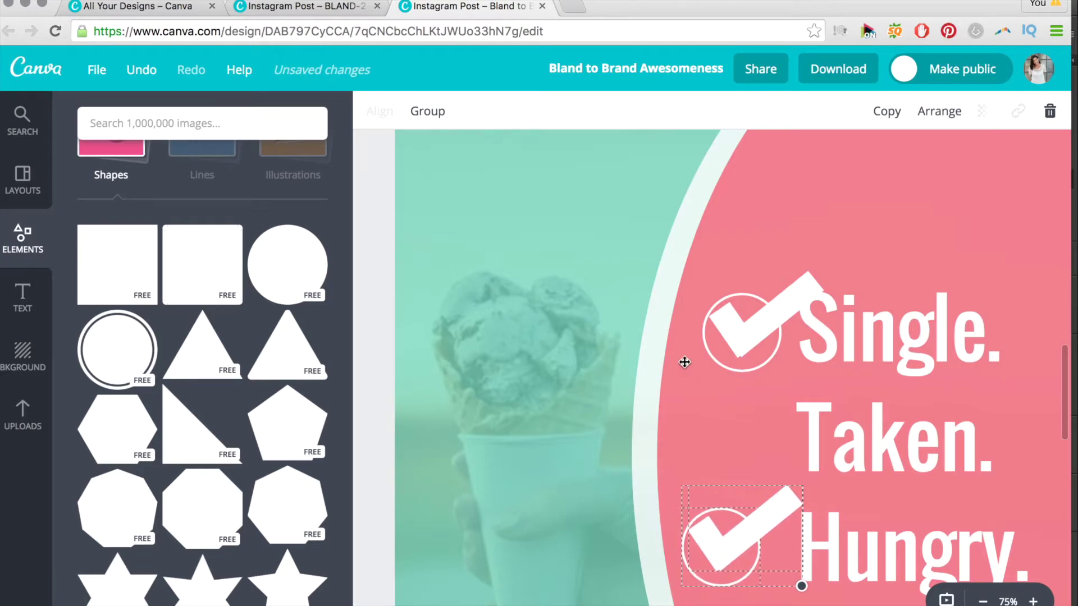
{"action": "type", "text": "Nutritious Advice. Delicious Food. Independent Women."}
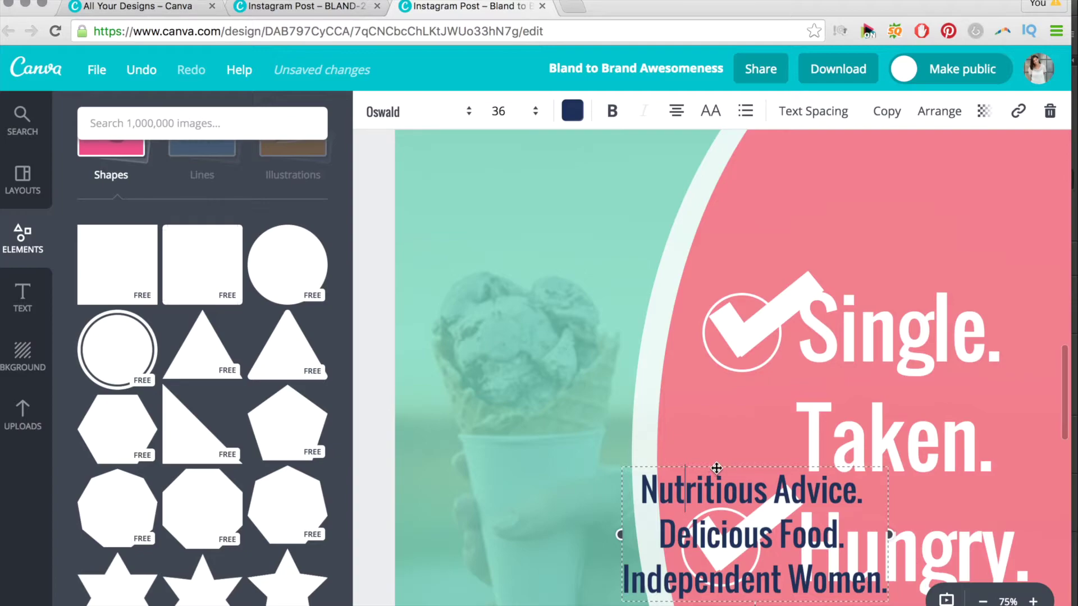
{"action": "left_click", "coordinate": [716, 466]}
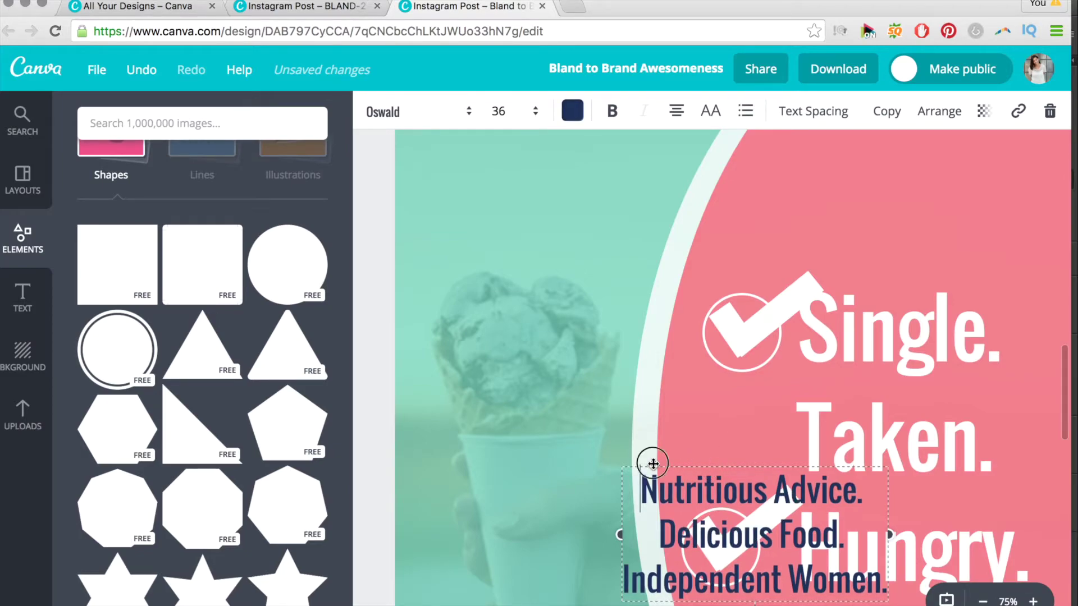
{"action": "key", "text": "Escape"}
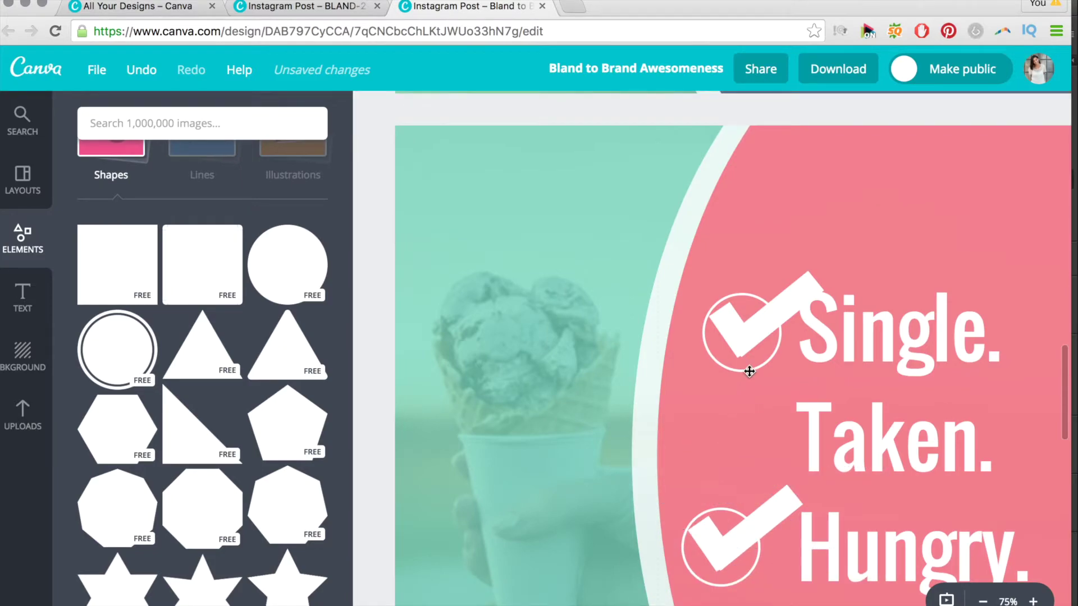
{"action": "left_click", "coordinate": [741, 306]}
{"action": "left_click", "coordinate": [748, 319]}
{"action": "left_click", "coordinate": [755, 323]}
{"action": "left_click", "coordinate": [879, 115]}
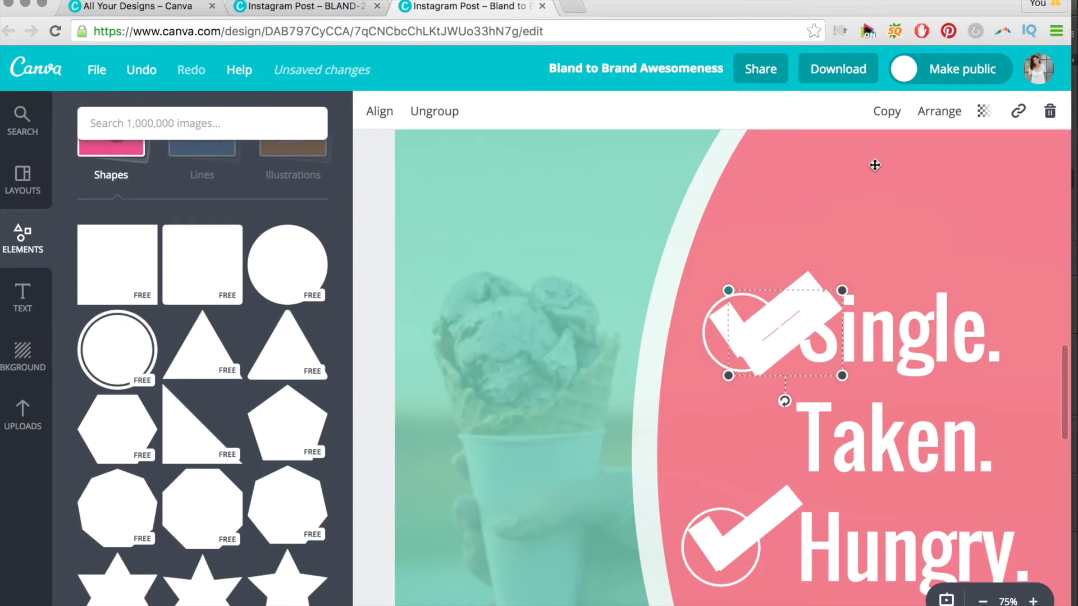
{"action": "left_click_drag", "start_coordinate": [777, 352], "coordinate": [743, 394]}
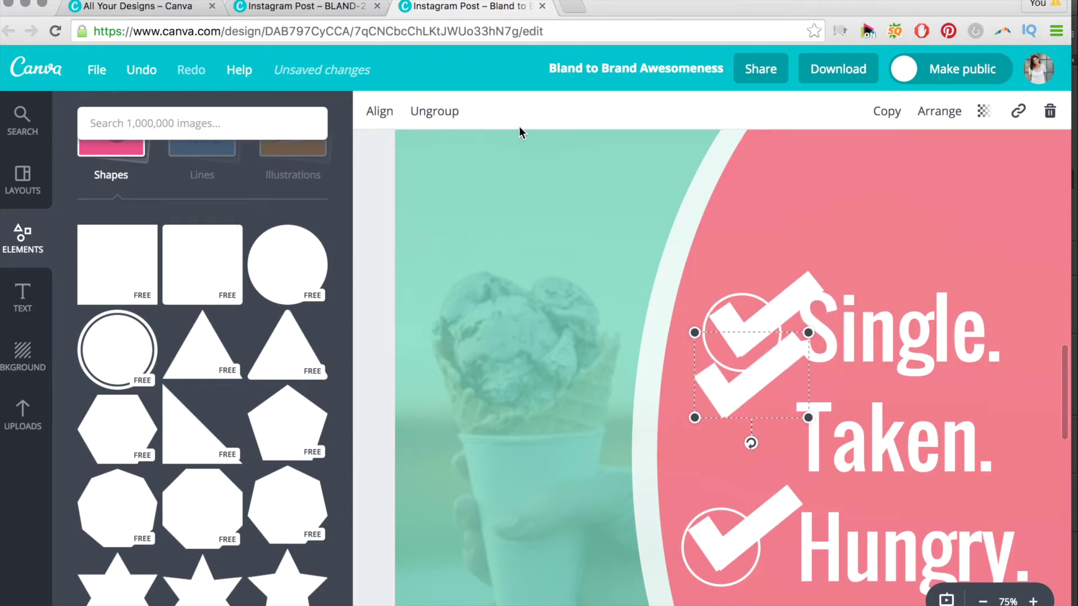
{"action": "key", "text": "Delete"}
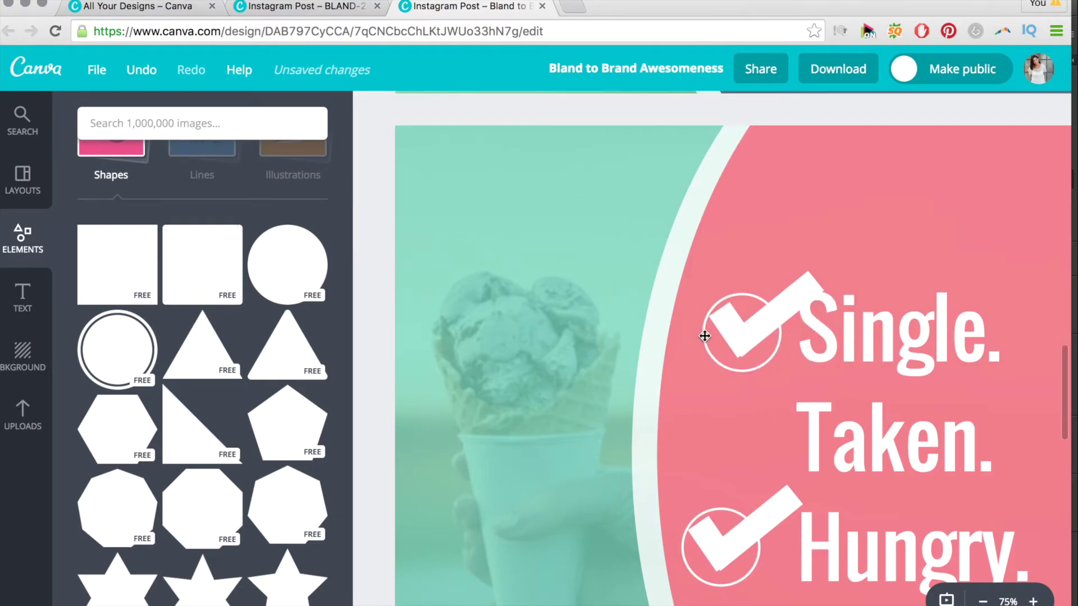
- Duplicate the outlined circle beside "Single." without its check mark and place the copy just left of "Taken."
{"action": "left_click", "coordinate": [705, 335]}
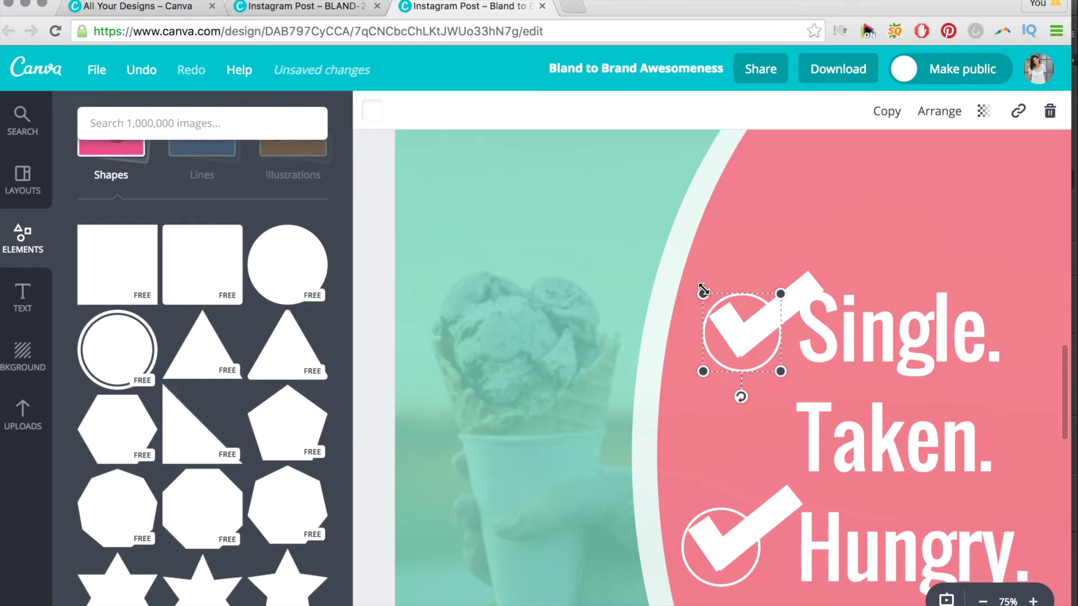
{"action": "left_click", "coordinate": [888, 112]}
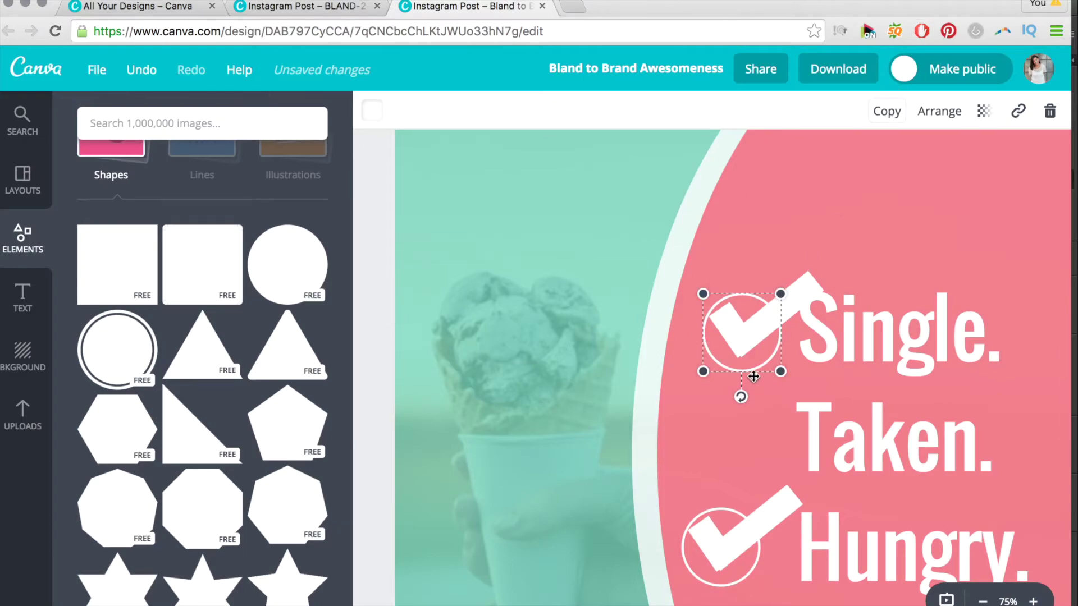
{"action": "left_click", "coordinate": [750, 421]}
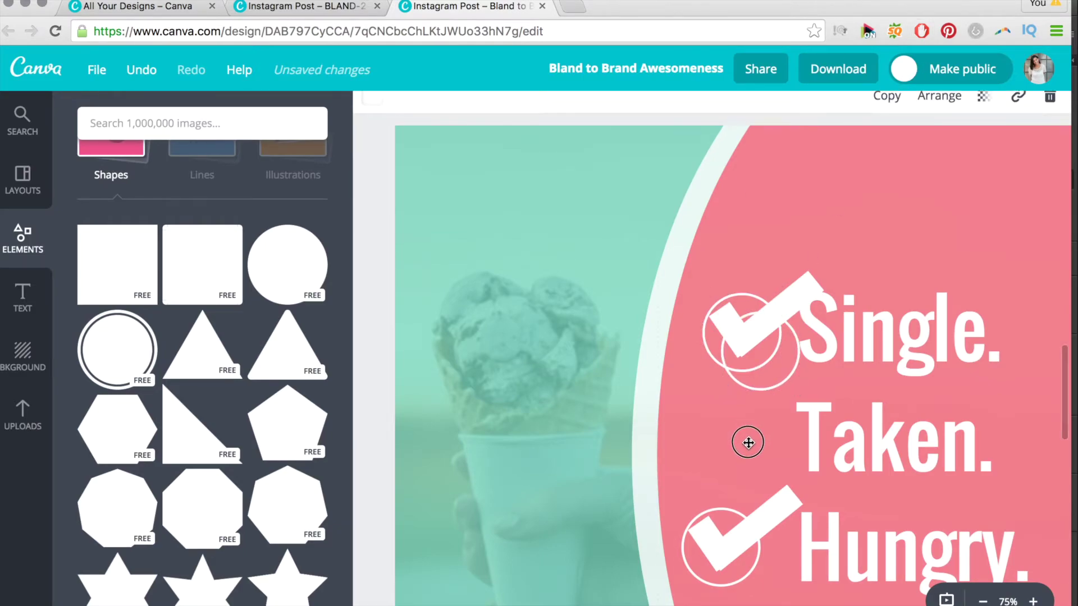
{"action": "left_click", "coordinate": [781, 365]}
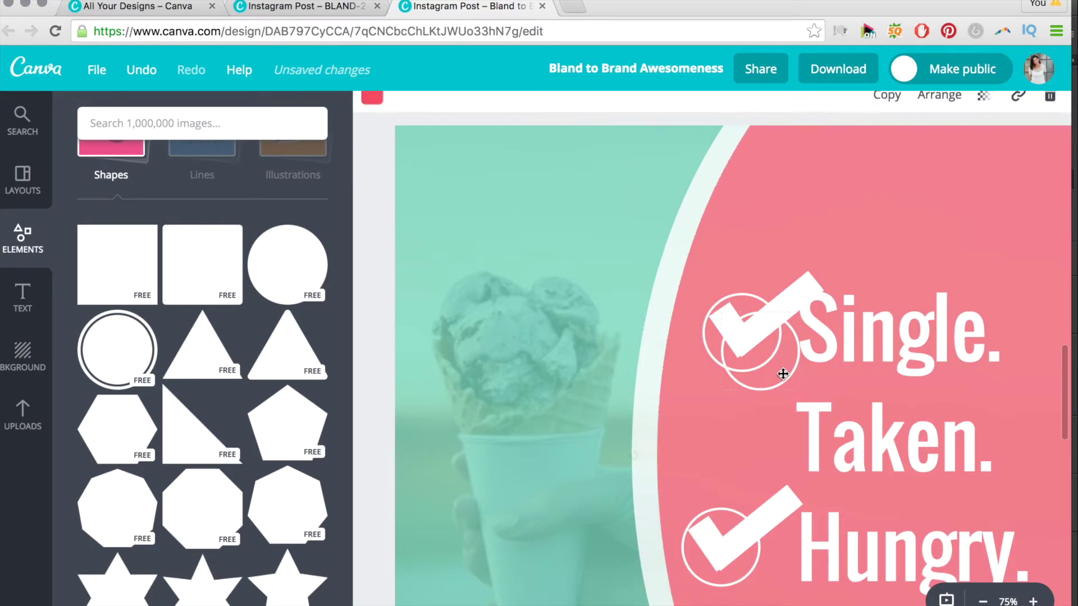
{"action": "left_click", "coordinate": [791, 375]}
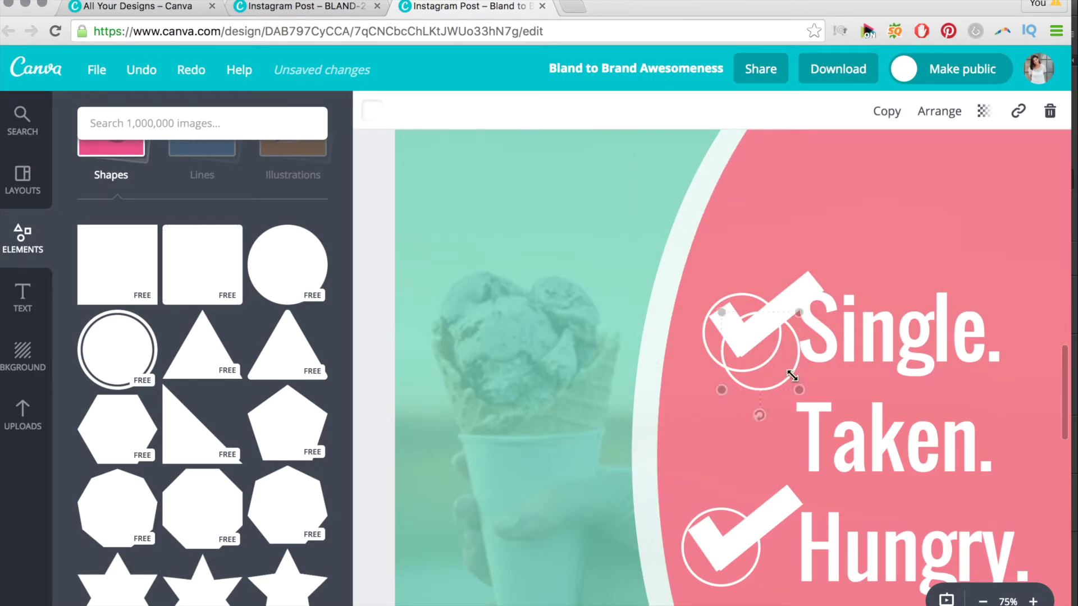
{"action": "left_click_drag", "start_coordinate": [788, 376], "coordinate": [783, 432]}
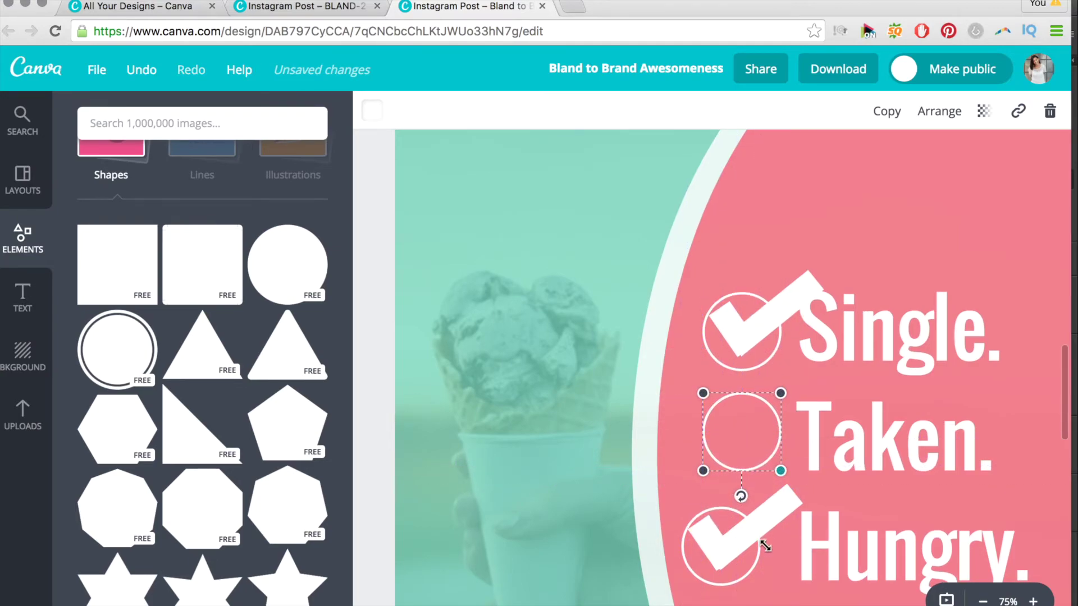
- Review all the pages together, and look through the finished pages of the BLAND-2-BRAND design for comparison
{"action": "scroll", "coordinate": [786, 533], "scroll_direction": "down", "scroll_amount": 2}
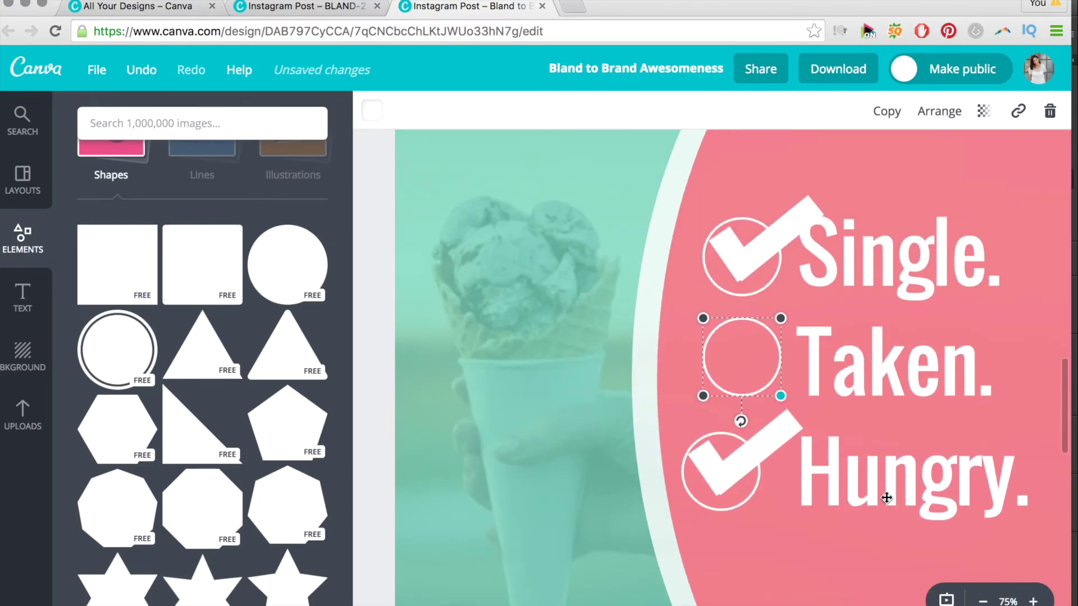
{"action": "left_click", "coordinate": [977, 602]}
{"action": "left_click", "coordinate": [977, 602]}
{"action": "left_click", "coordinate": [977, 602]}
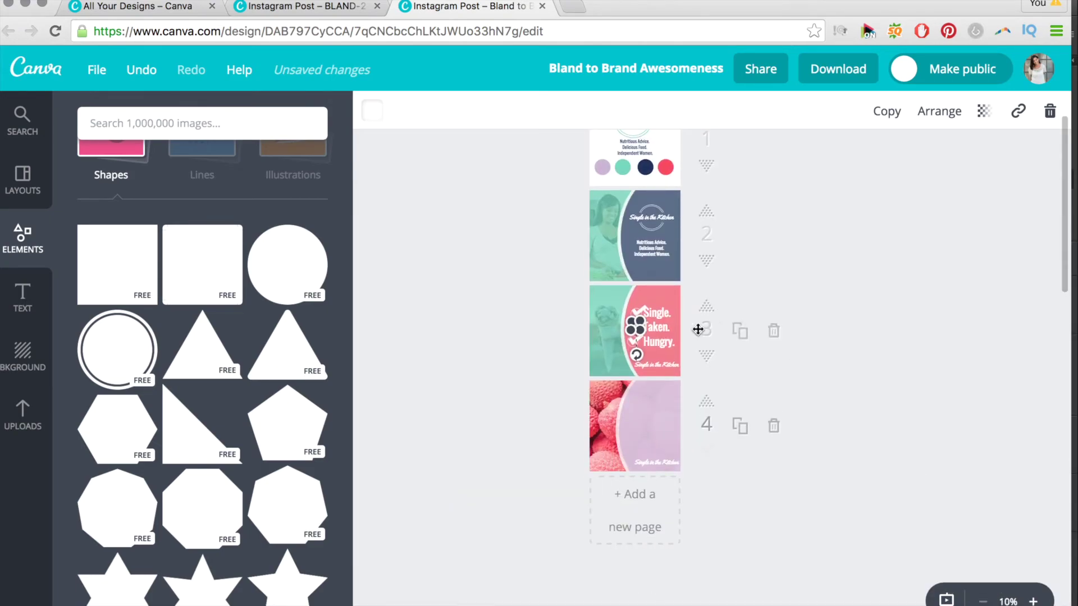
{"action": "left_click", "coordinate": [325, 8]}
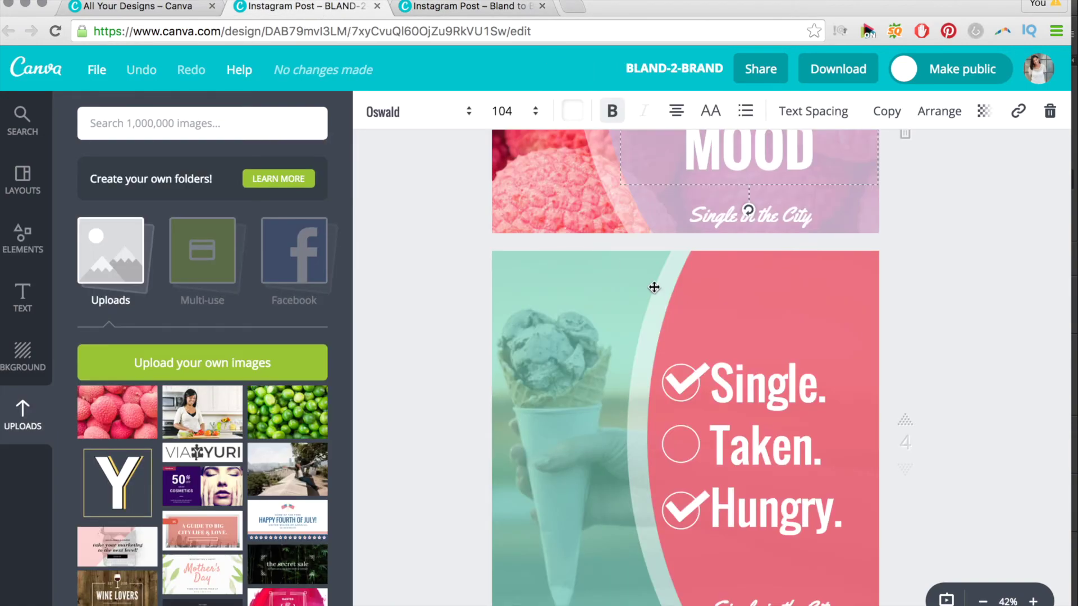
{"action": "scroll", "coordinate": [653, 287], "scroll_direction": "up", "scroll_amount": 15}
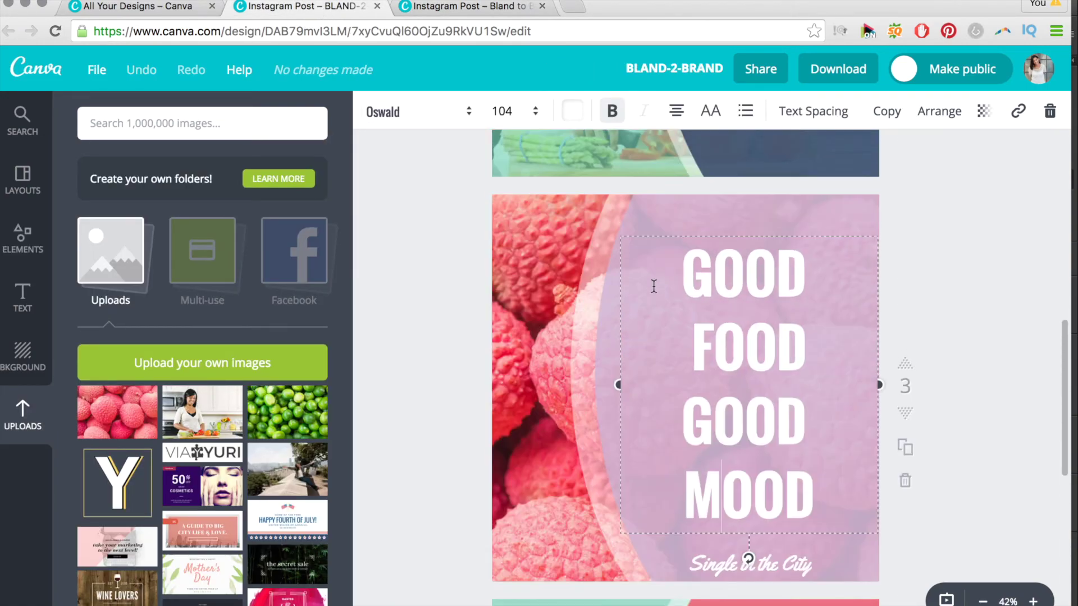
{"action": "scroll", "coordinate": [654, 287], "scroll_direction": "up", "scroll_amount": 7}
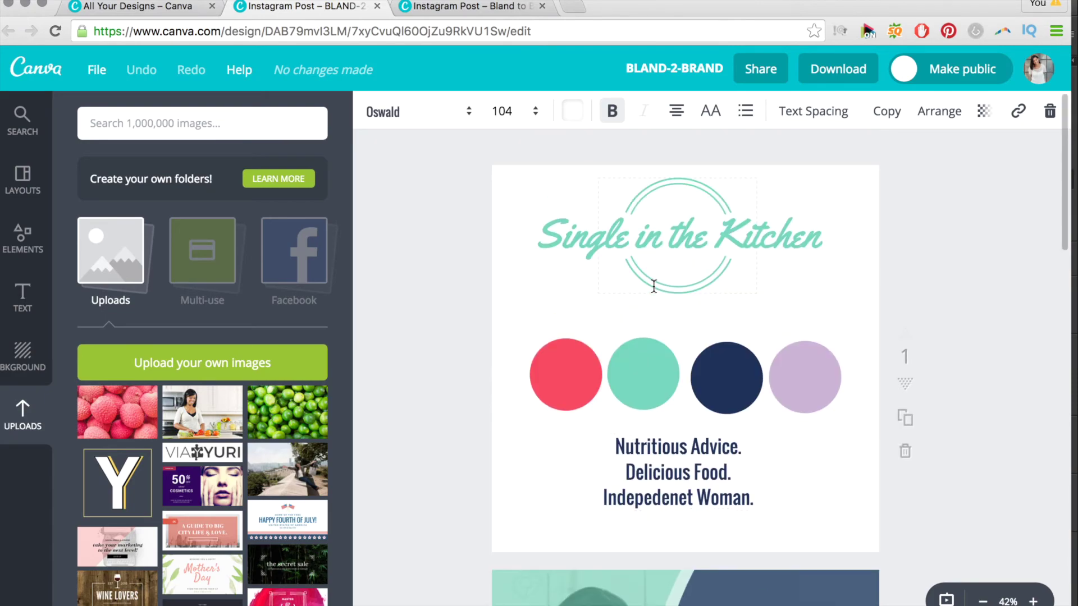
{"action": "scroll", "coordinate": [654, 287], "scroll_direction": "down", "scroll_amount": 4}
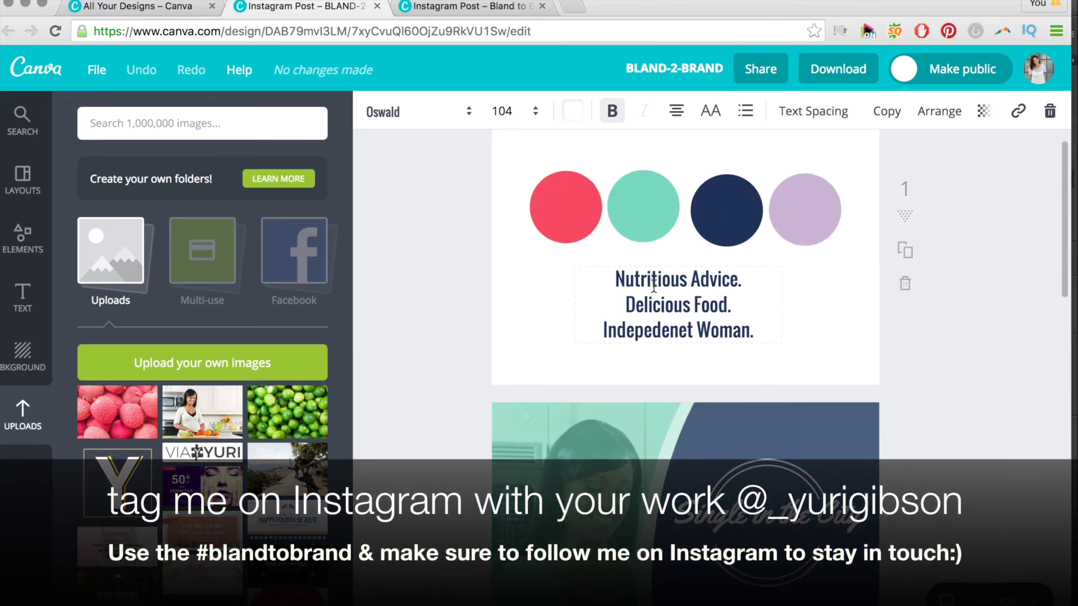